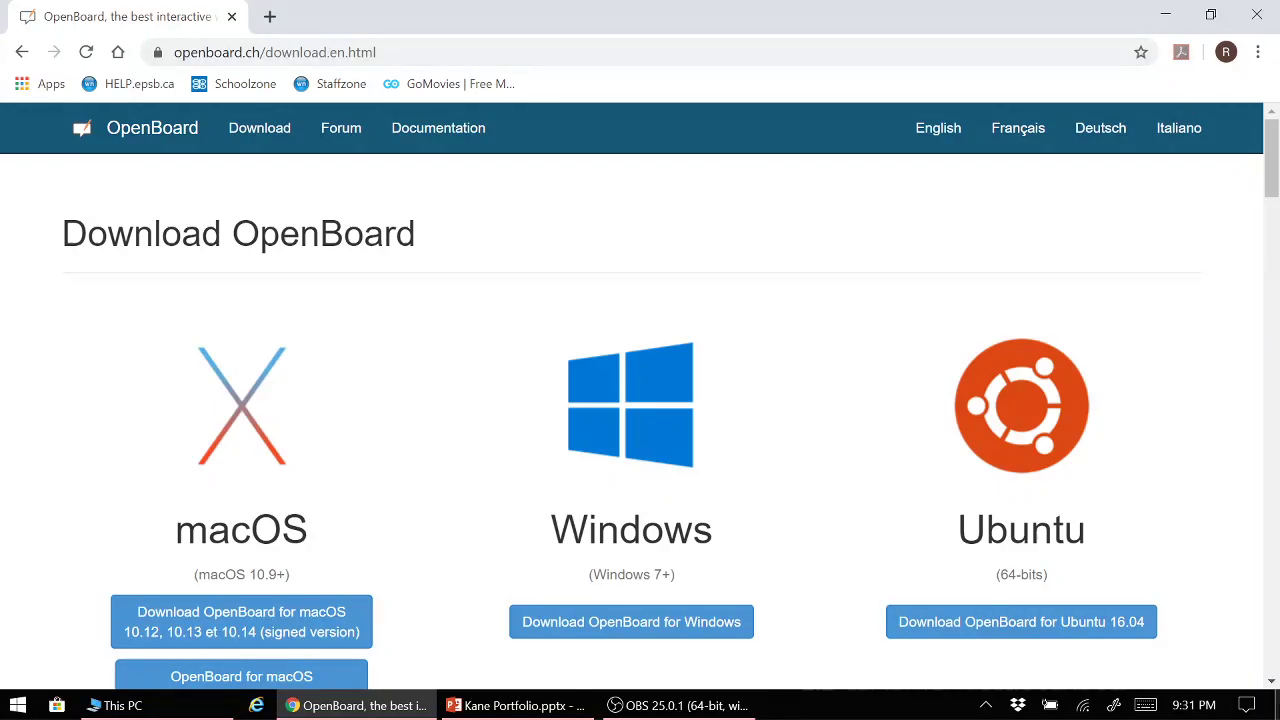
- Show the desktop and launch OpenBoard by searching for it among the installed apps
{"action": "left_click", "coordinate": [1277, 700]}
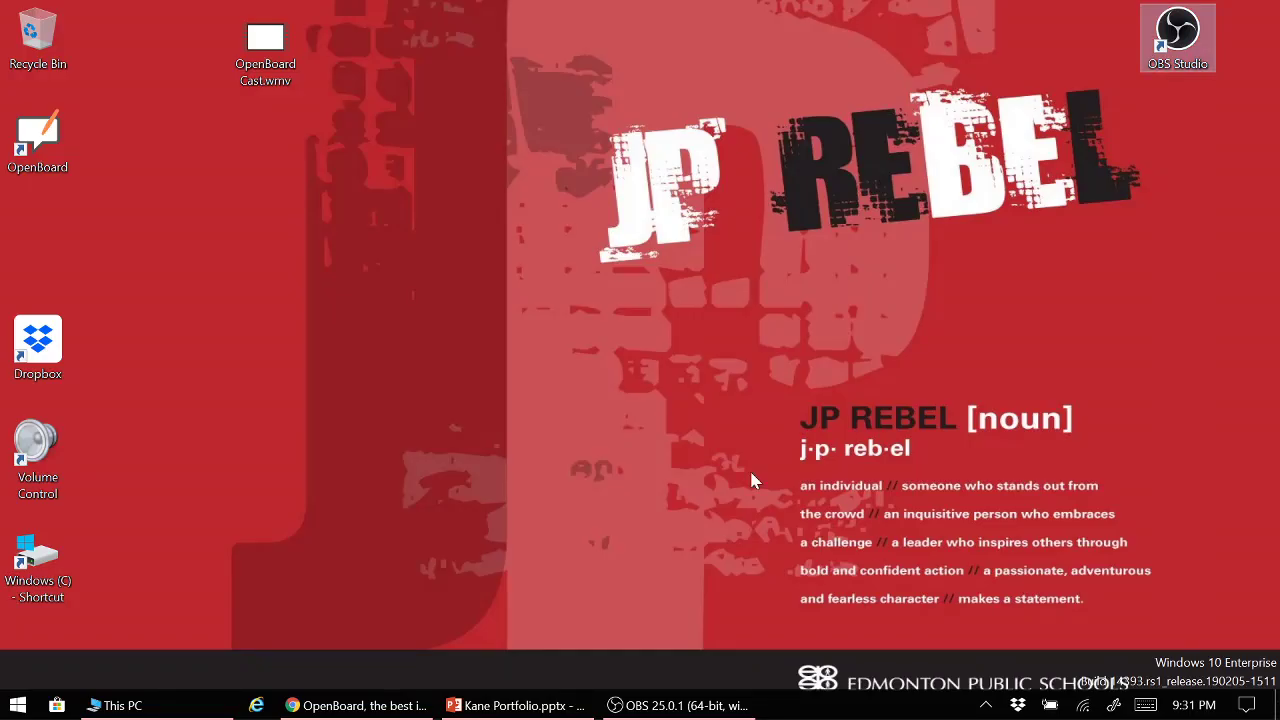
{"action": "left_click", "coordinate": [37, 138]}
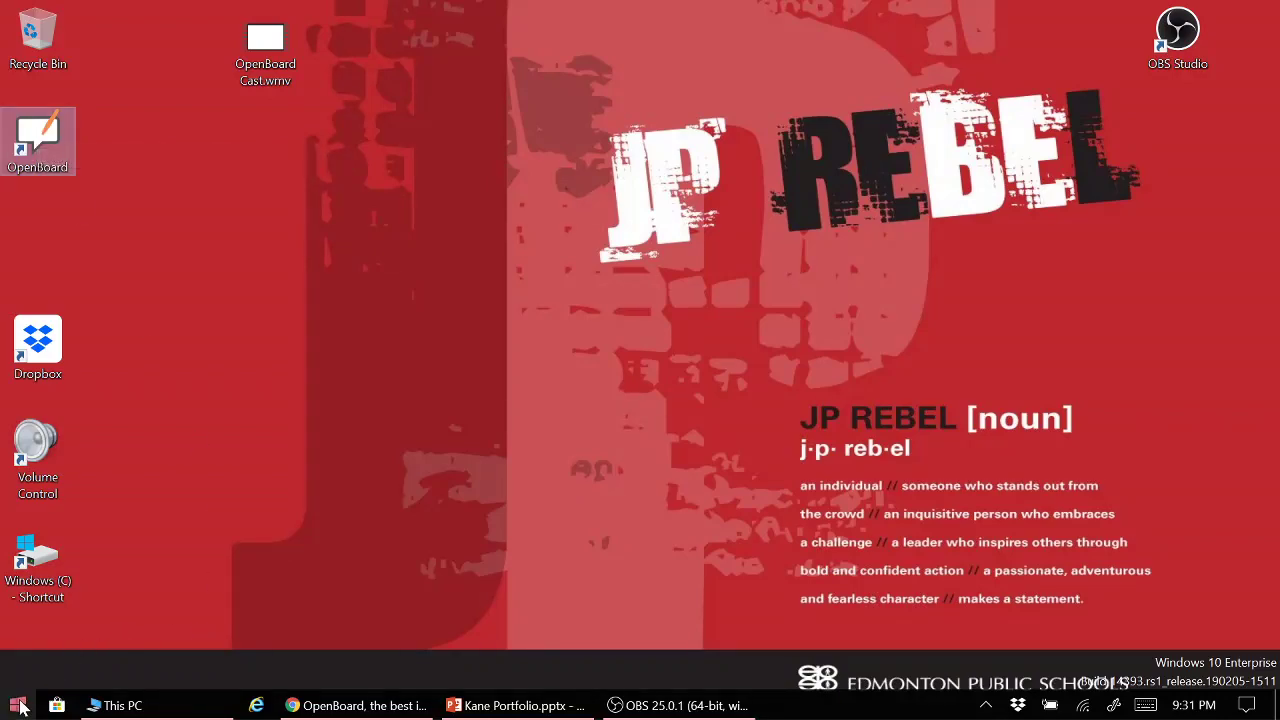
{"action": "left_click", "coordinate": [20, 706]}
{"action": "type", "text": "o"}
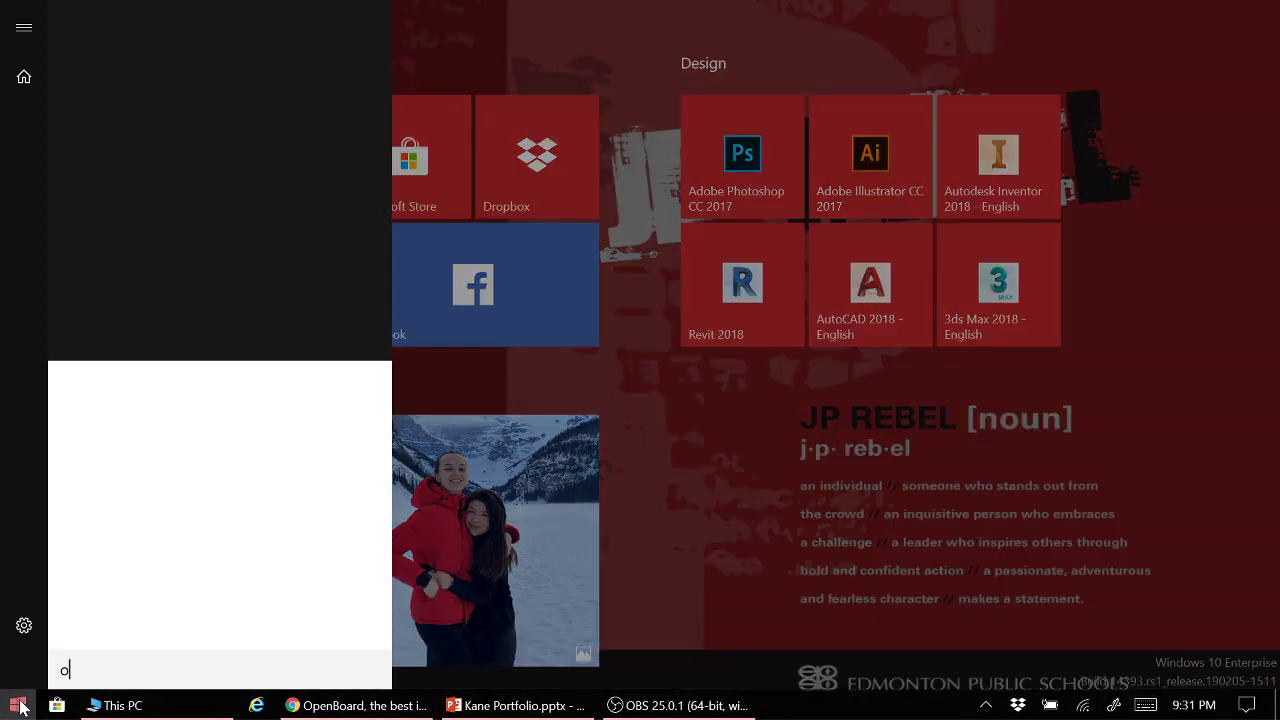
{"action": "type", "text": "penboa"}
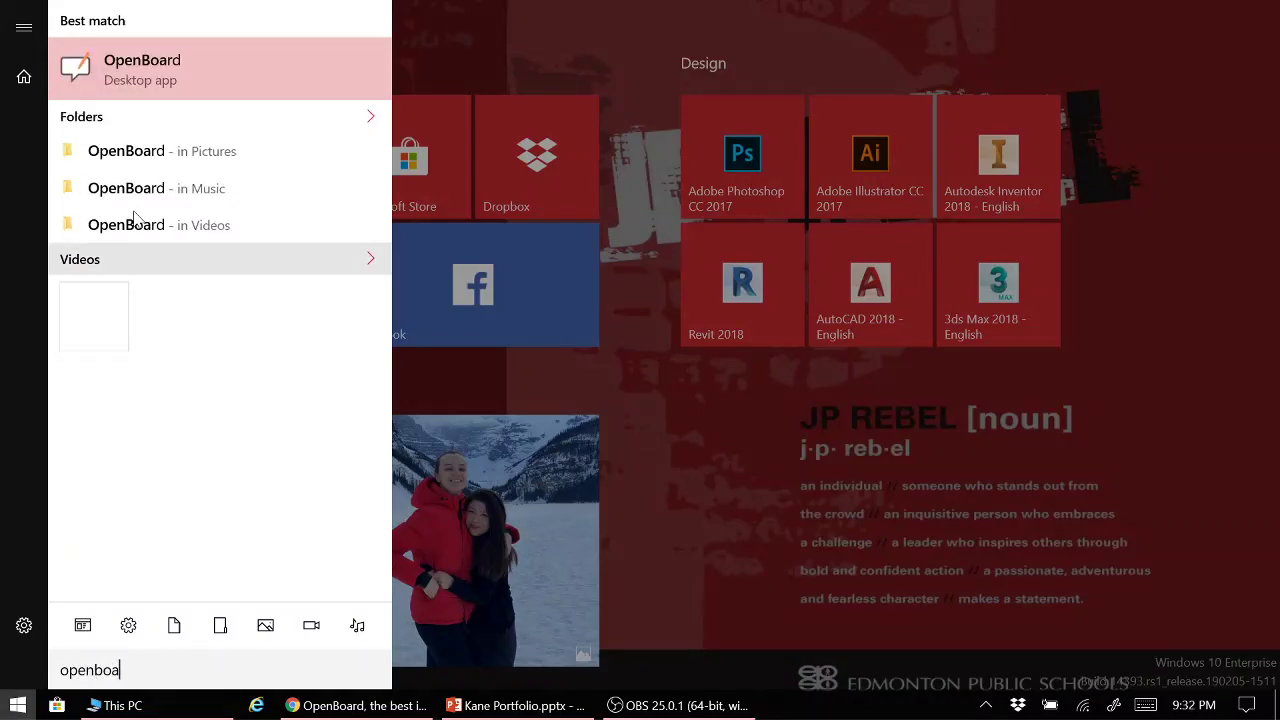
{"action": "left_click", "coordinate": [176, 68]}
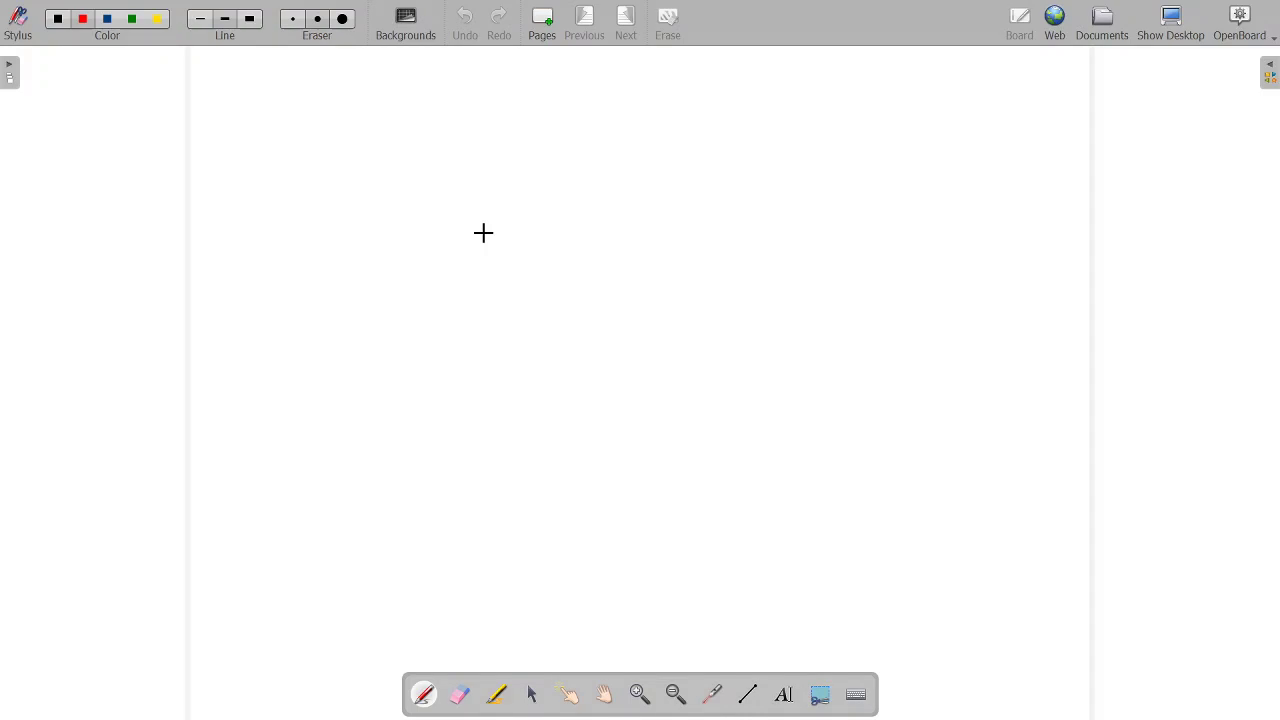
- Show the page thumbnails, add a second page, delete page 1, and hide the thumbnails again
{"action": "left_click", "coordinate": [10, 73]}
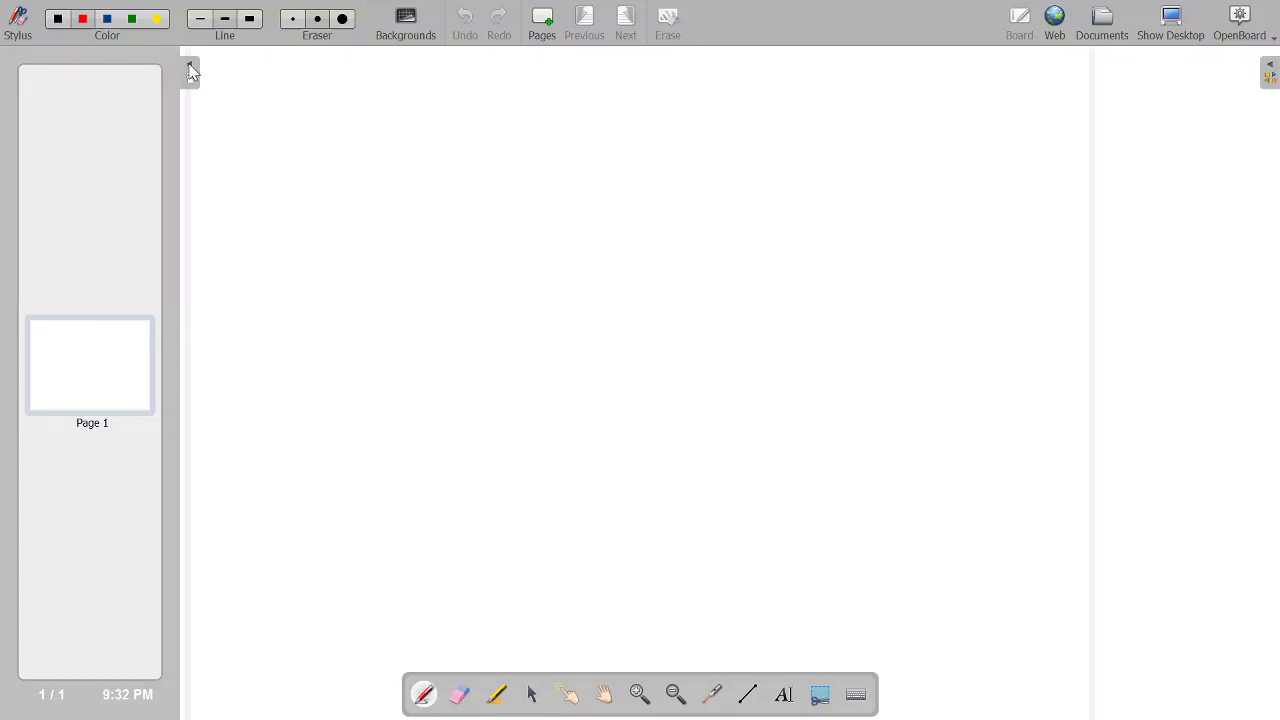
{"action": "left_click", "coordinate": [537, 30]}
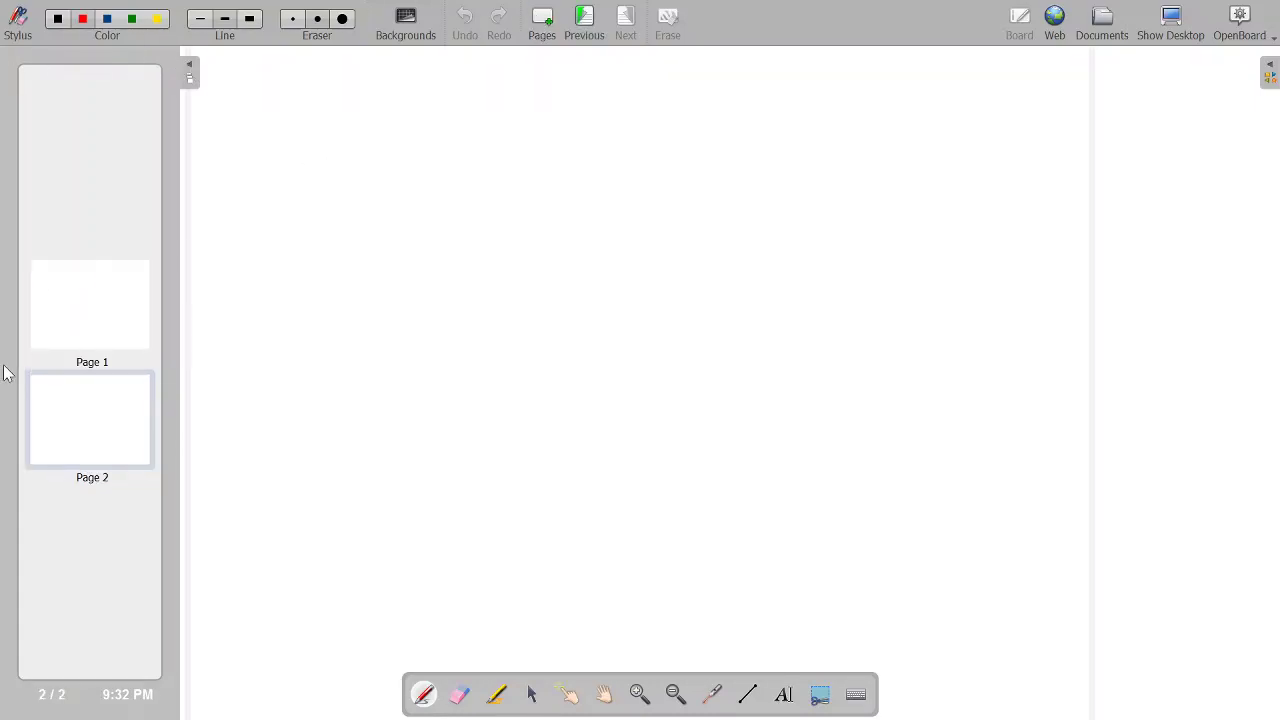
{"action": "left_click", "coordinate": [45, 275]}
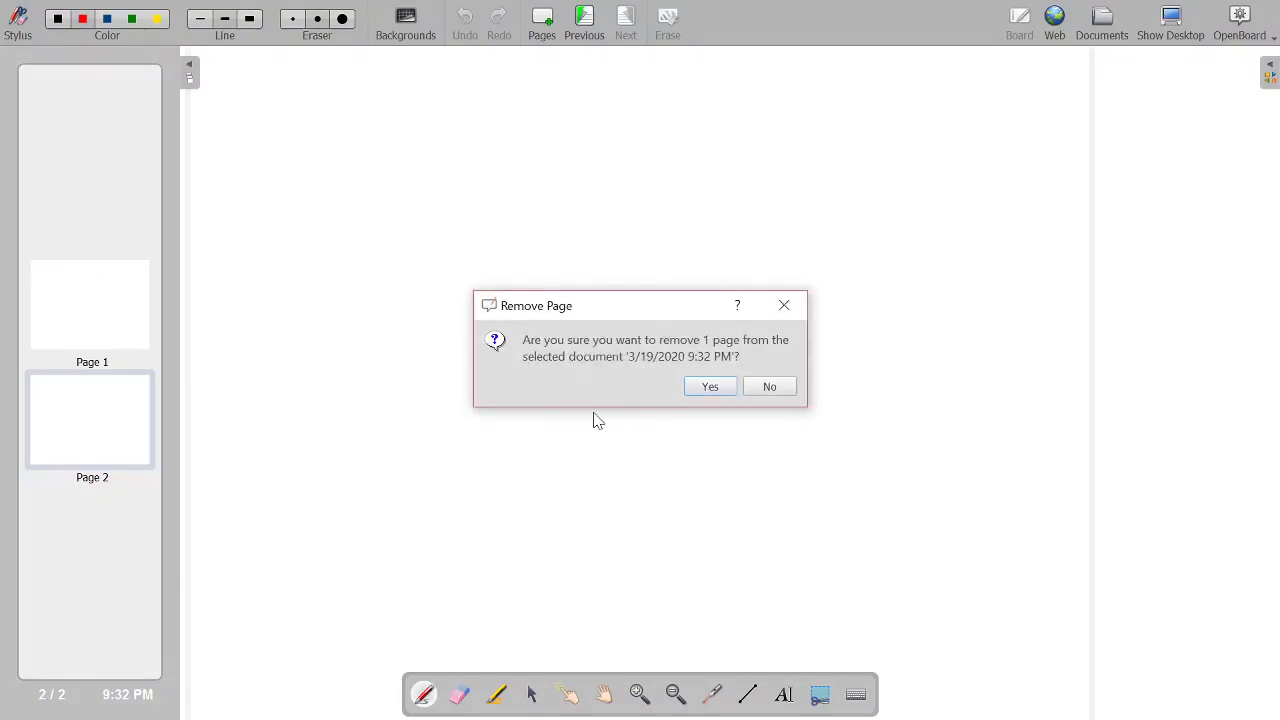
{"action": "left_click", "coordinate": [707, 387]}
{"action": "mouse_move", "coordinate": [143, 331]}
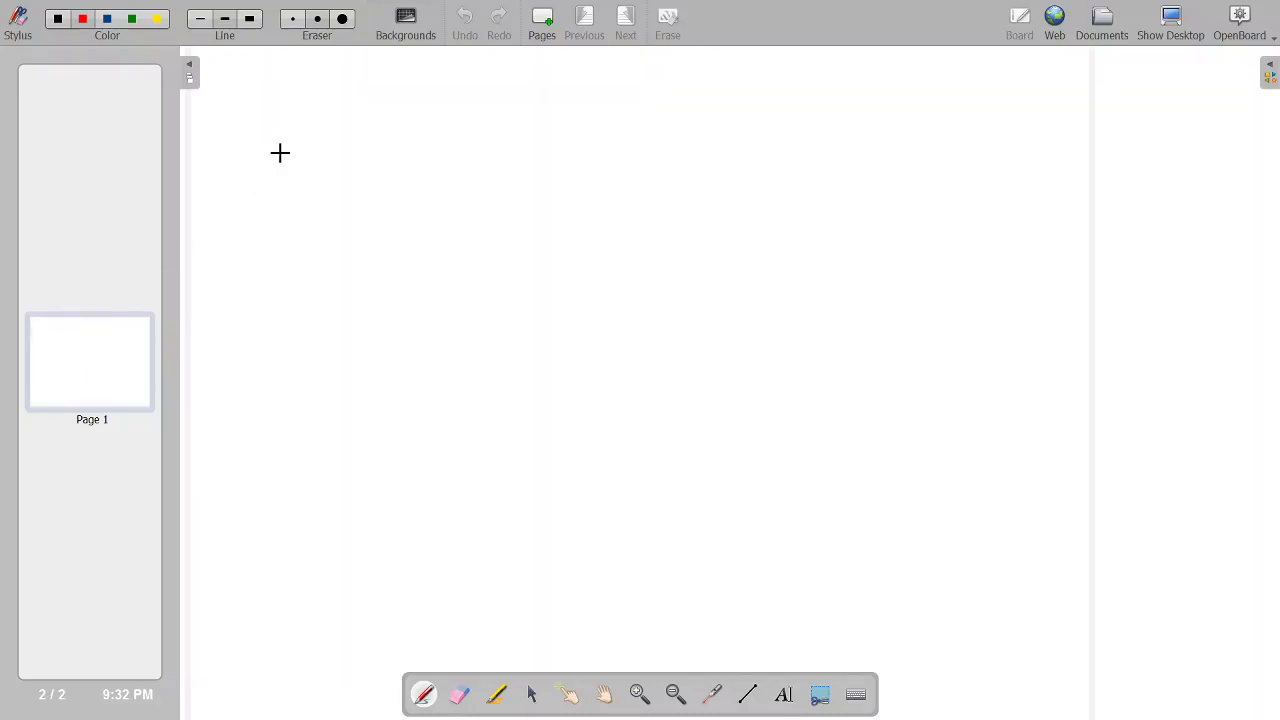
{"action": "left_click", "coordinate": [192, 70]}
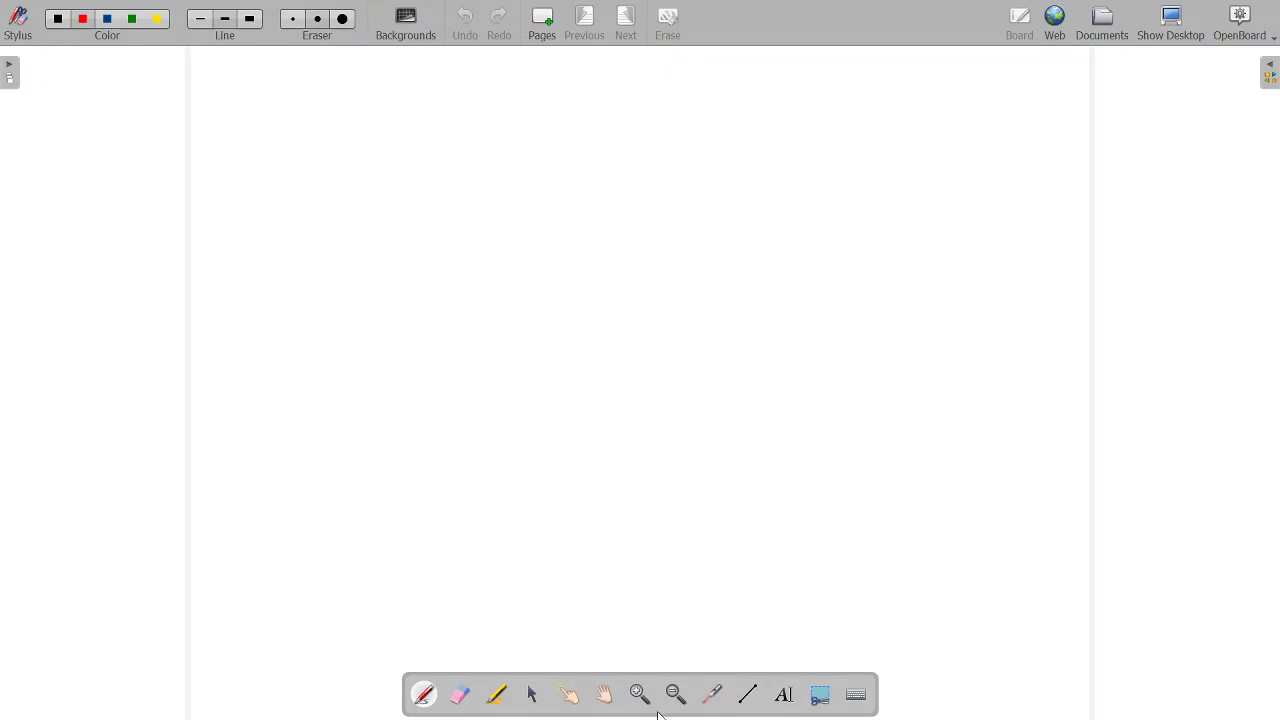
- Draw a straight horizontal line in black at the thickest width across the upper part of the page
{"action": "left_click", "coordinate": [748, 694]}
{"action": "left_click_drag", "start_coordinate": [343, 274], "coordinate": [927, 274]}
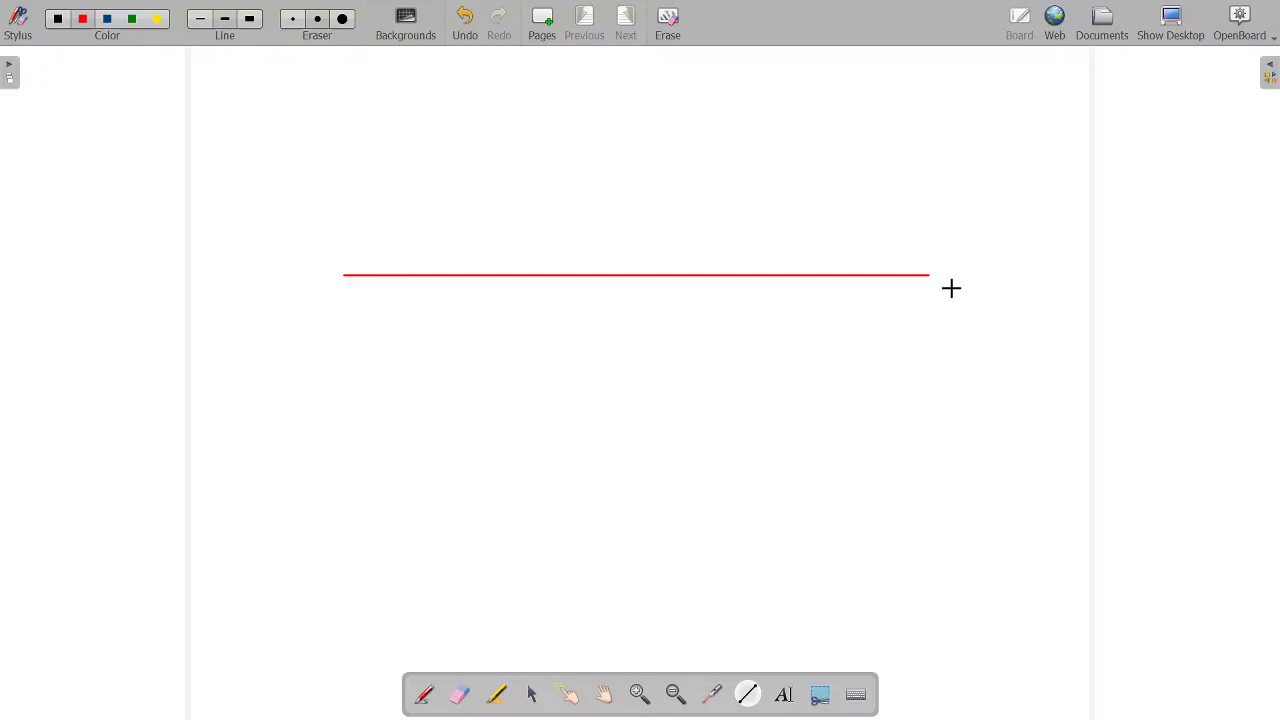
{"action": "left_click", "coordinate": [463, 32]}
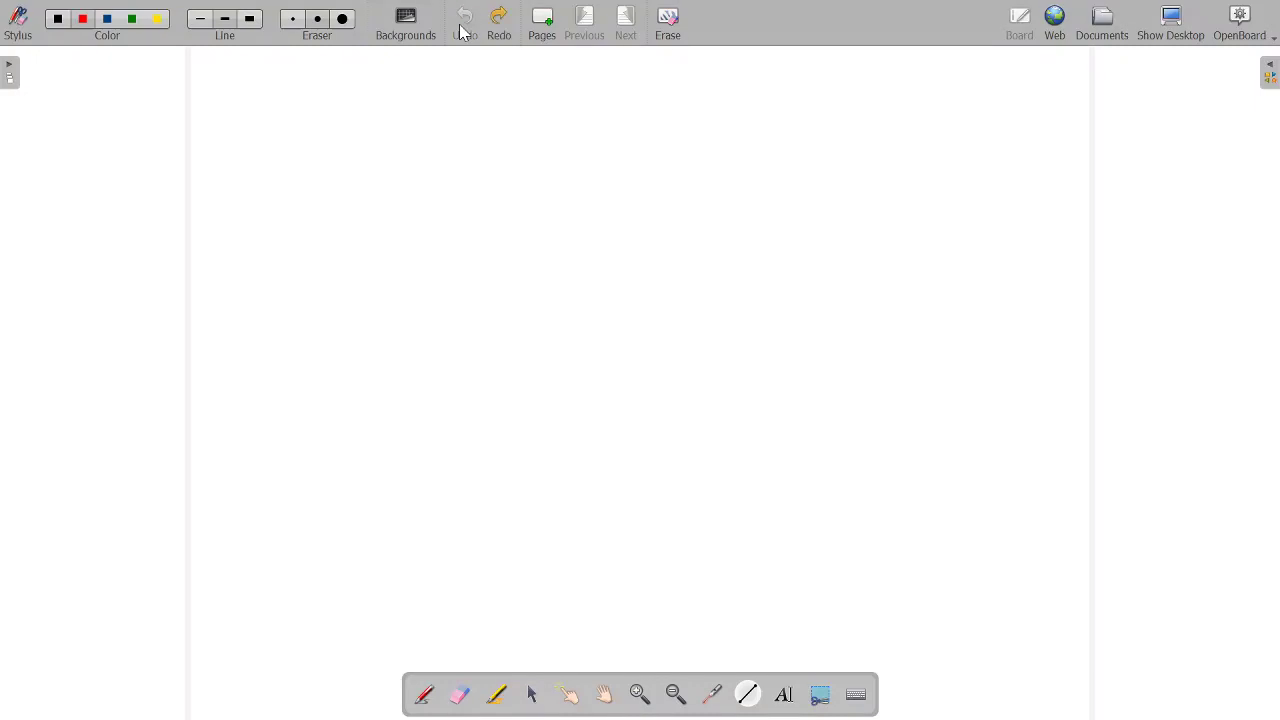
{"action": "left_click", "coordinate": [53, 19]}
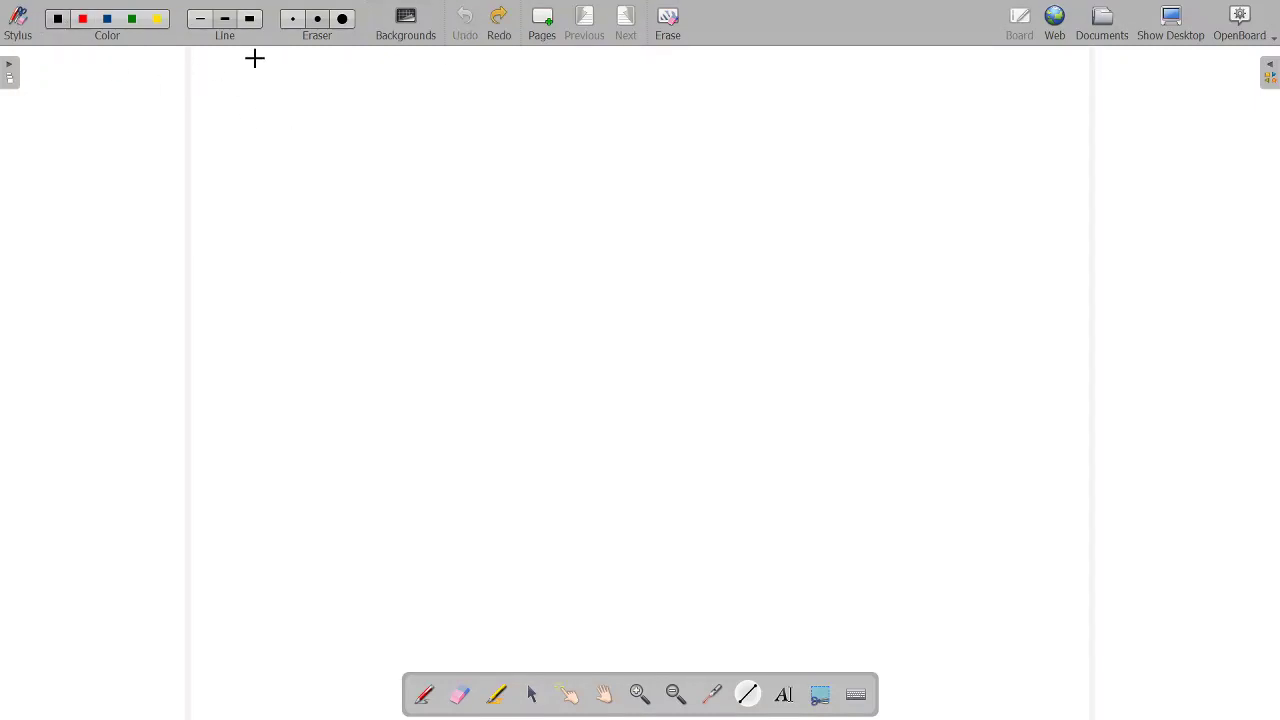
{"action": "left_click", "coordinate": [249, 21]}
{"action": "mouse_move", "coordinate": [266, 261]}
{"action": "left_mouse_down"}
{"action": "mouse_move", "coordinate": [874, 274]}
{"action": "mouse_move", "coordinate": [1019, 261]}
{"action": "left_mouse_up"}
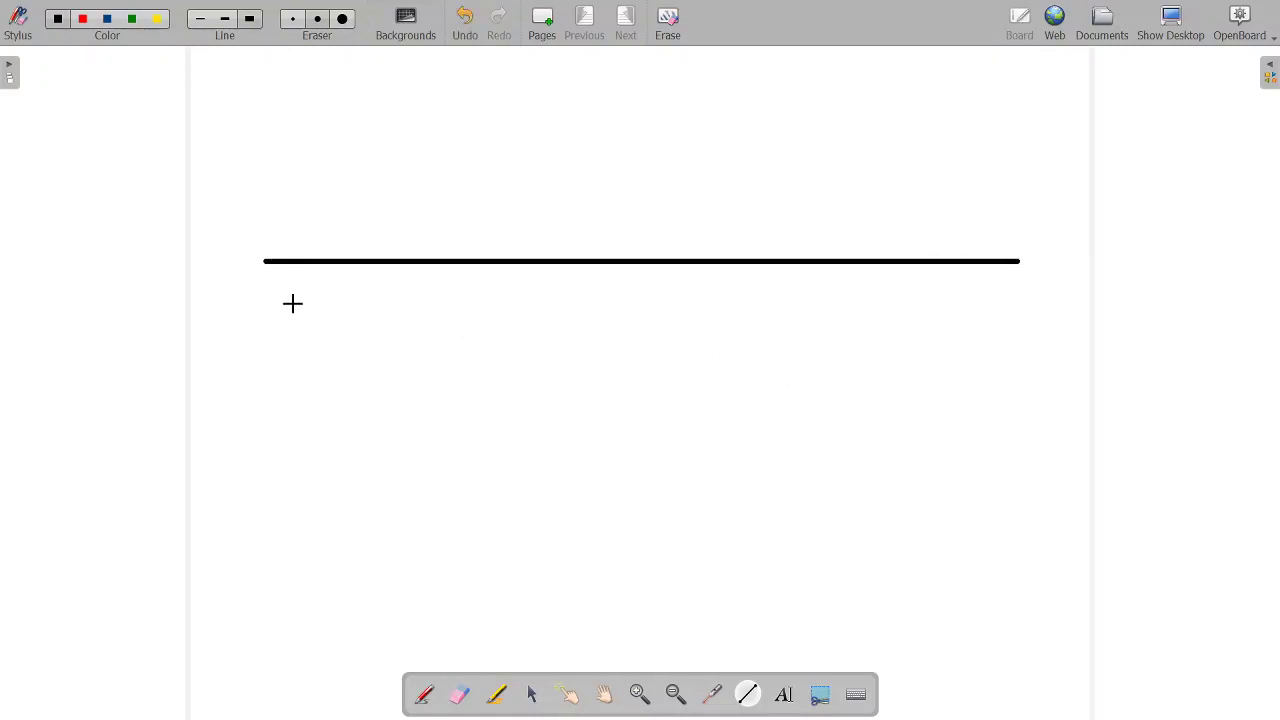
- Add five short vertical tick marks across the horizontal line: at both ends, near the middle, and about halfway along each half
{"action": "left_click_drag", "start_coordinate": [264, 240], "coordinate": [262, 285]}
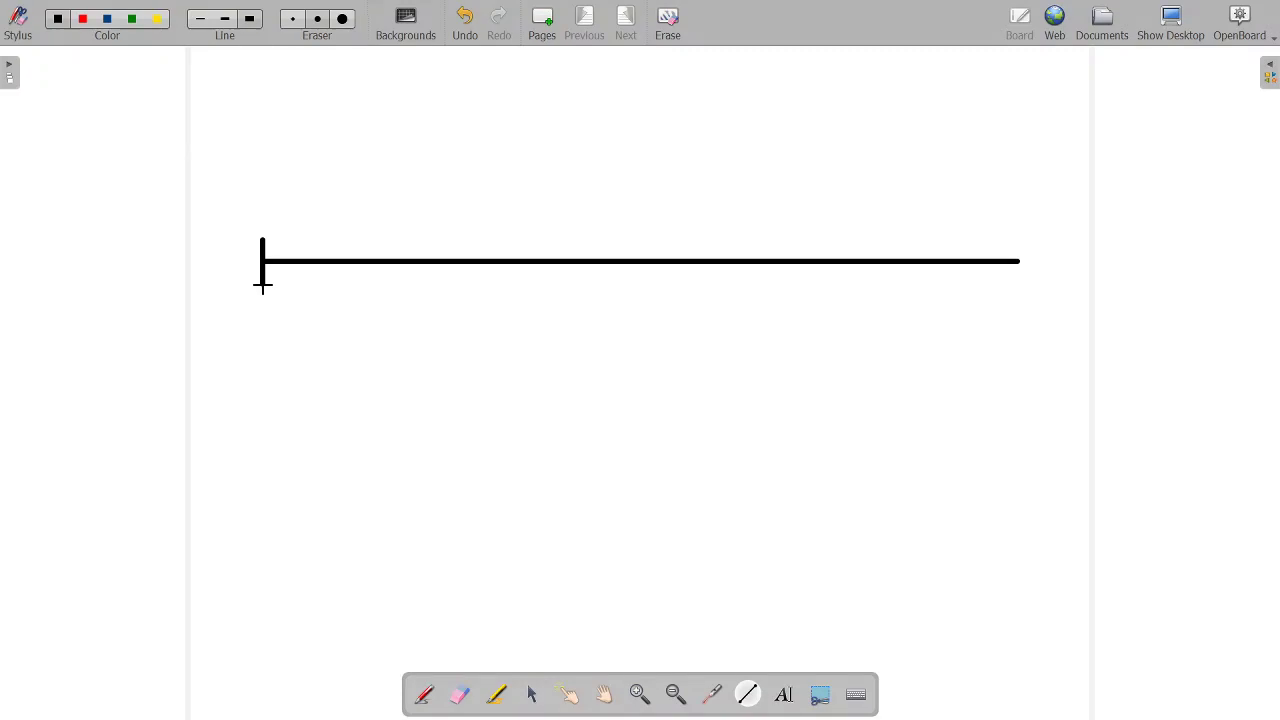
{"action": "left_click", "coordinate": [621, 240]}
{"action": "left_click_drag", "start_coordinate": [621, 240], "coordinate": [621, 283]}
{"action": "left_click_drag", "start_coordinate": [1018, 237], "coordinate": [1019, 284]}
{"action": "left_click_drag", "start_coordinate": [431, 232], "coordinate": [432, 287]}
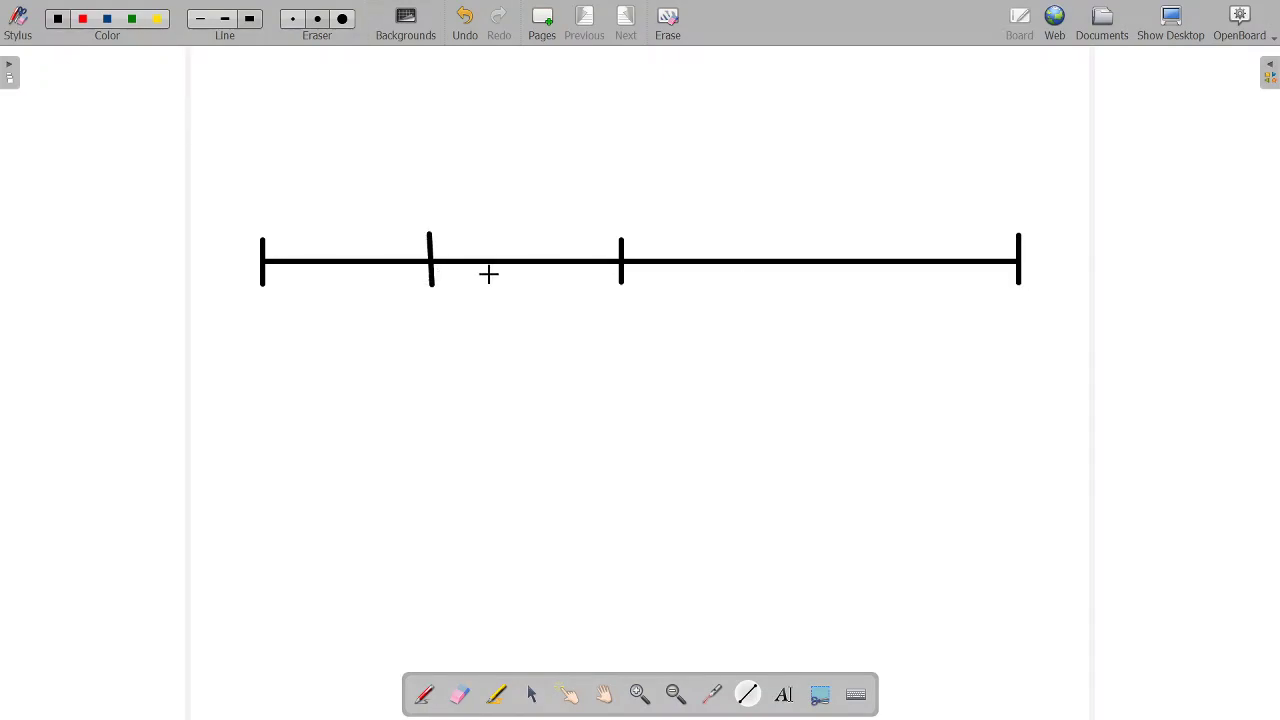
{"action": "left_click", "coordinate": [466, 27]}
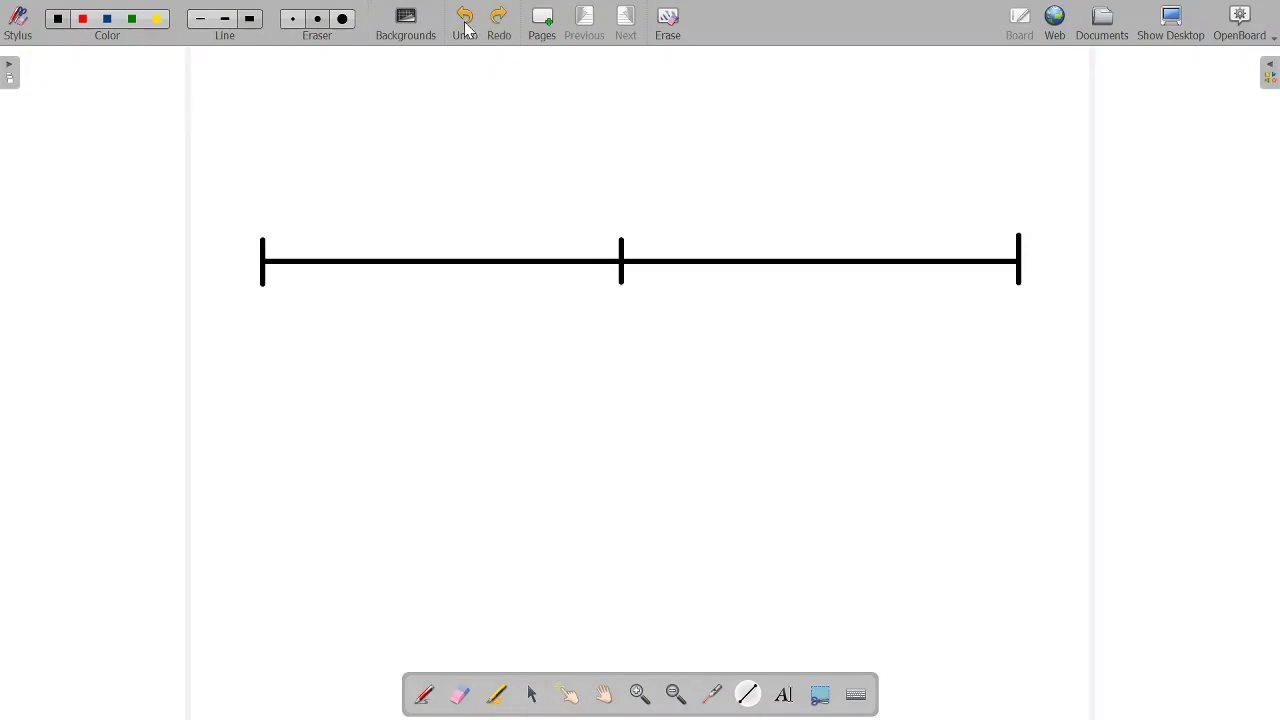
{"action": "left_click_drag", "start_coordinate": [414, 237], "coordinate": [414, 287]}
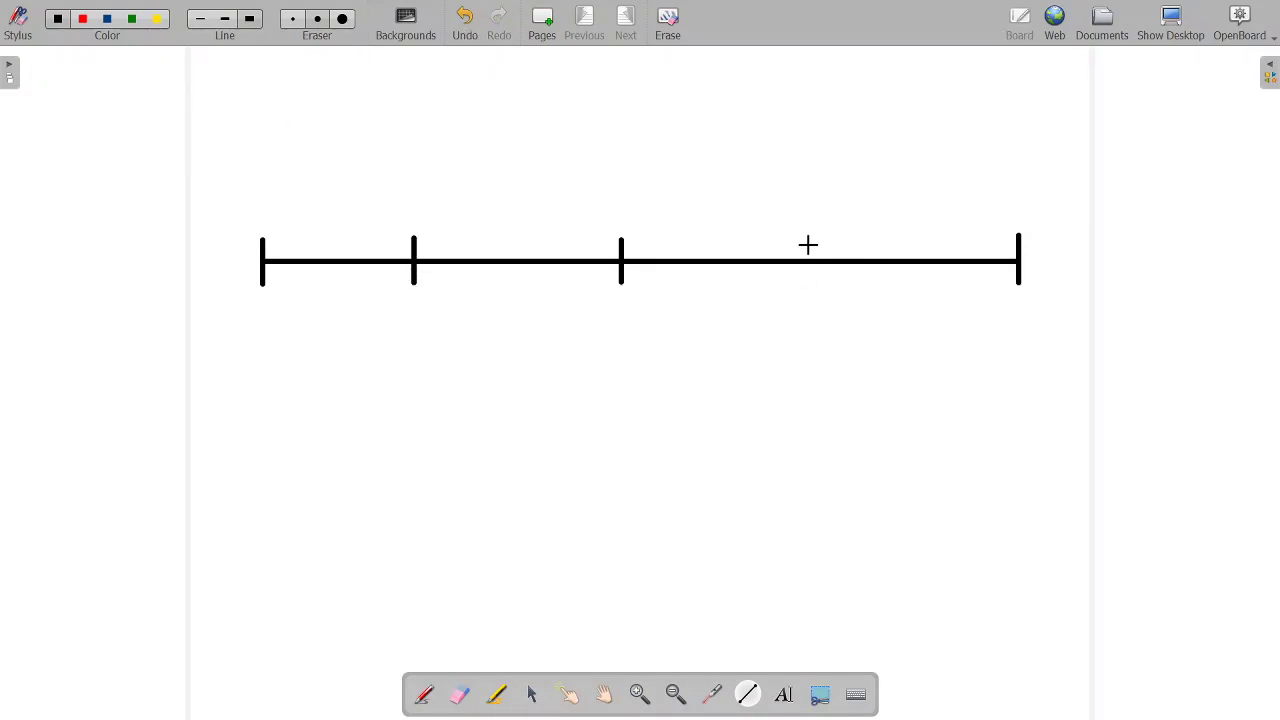
{"action": "left_click_drag", "start_coordinate": [821, 238], "coordinate": [821, 284]}
- Add a text label reading "Communism" below the first tick mark, reducing its font size so it fits on one line
{"action": "left_click", "coordinate": [784, 694]}
{"action": "left_click", "coordinate": [239, 339]}
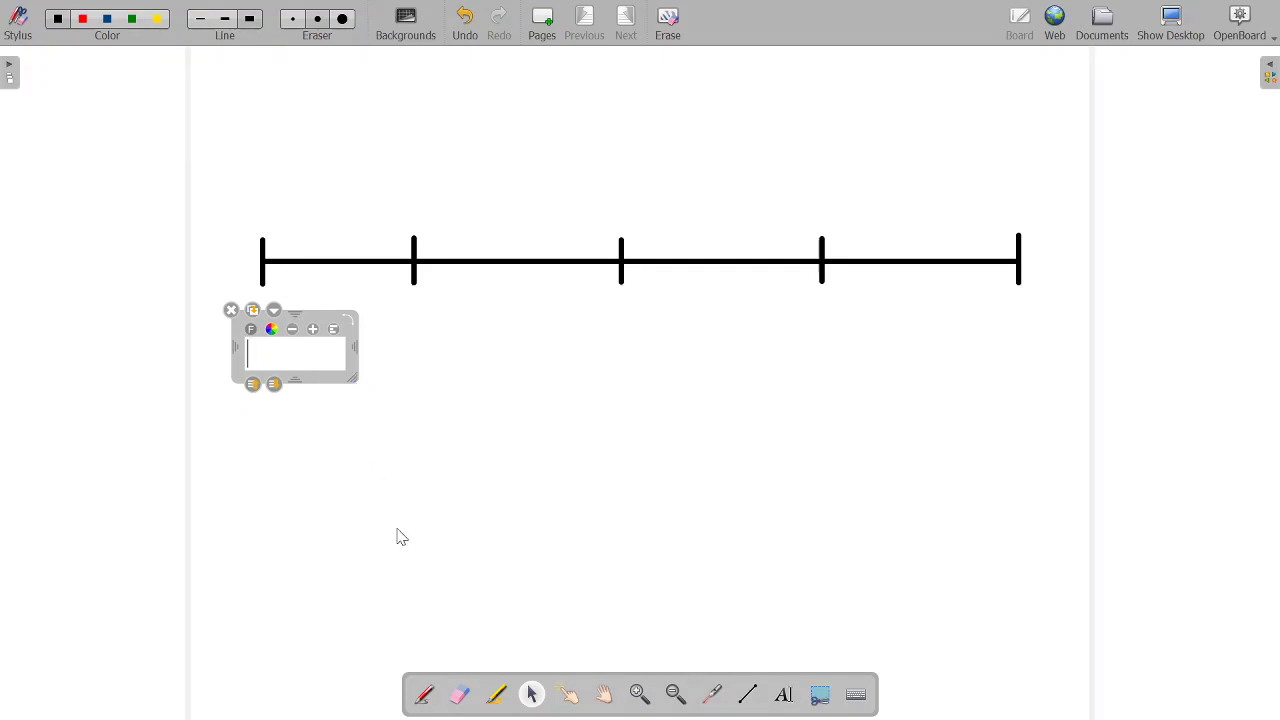
{"action": "type", "text": "Communism"}
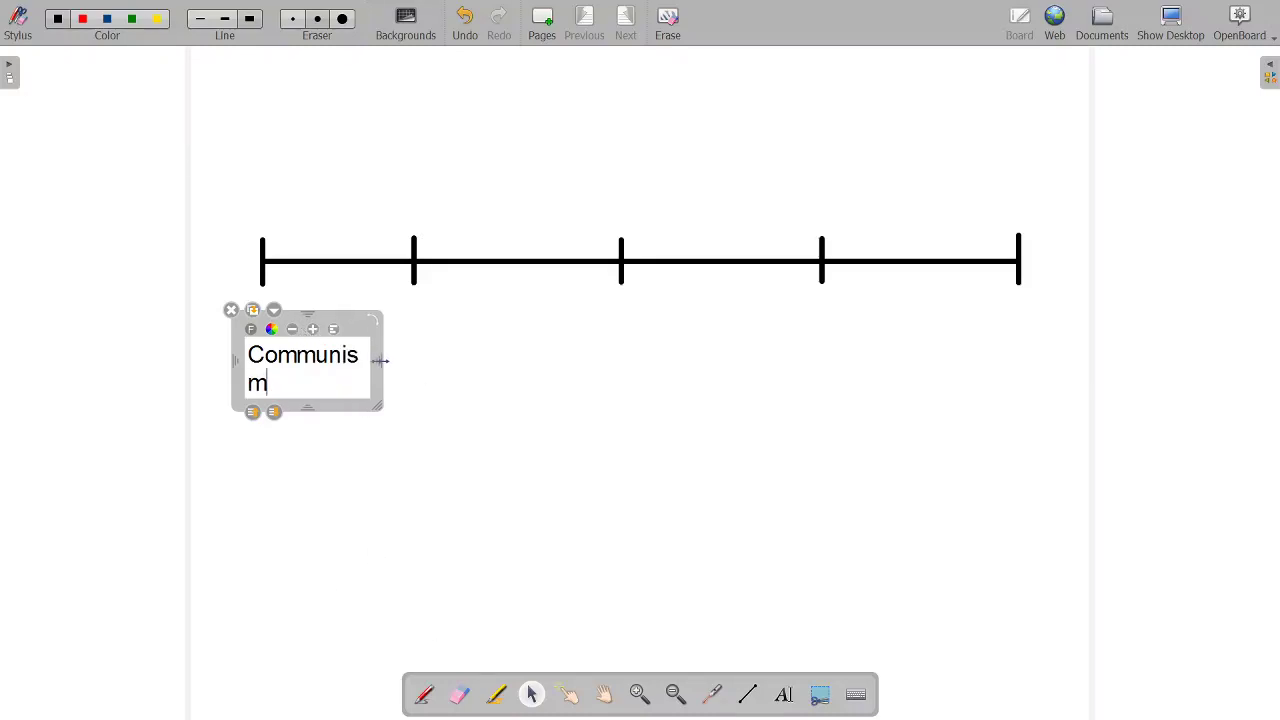
{"action": "left_click_drag", "start_coordinate": [380, 361], "coordinate": [323, 326]}
{"action": "left_click", "coordinate": [258, 312]}
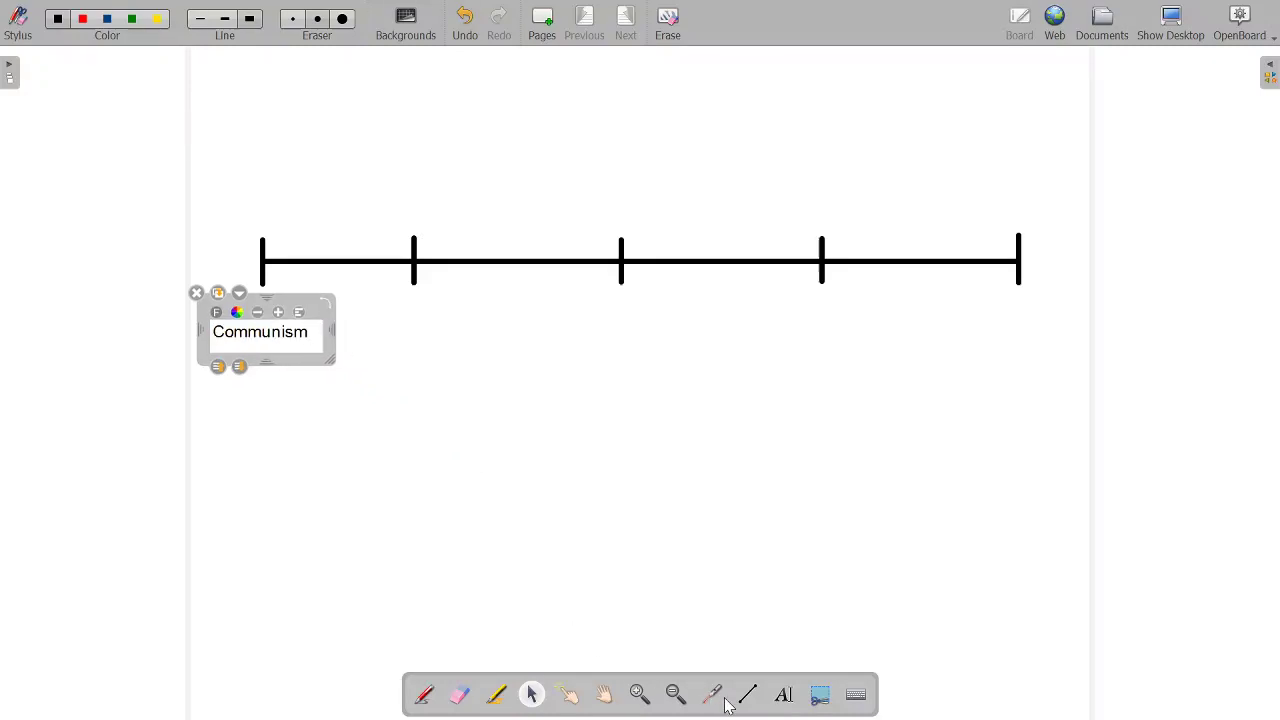
- Duplicate the "Communism" label, place the copy below the second tick mark, and change its text to "Liberalism"
{"action": "left_click", "coordinate": [218, 295]}
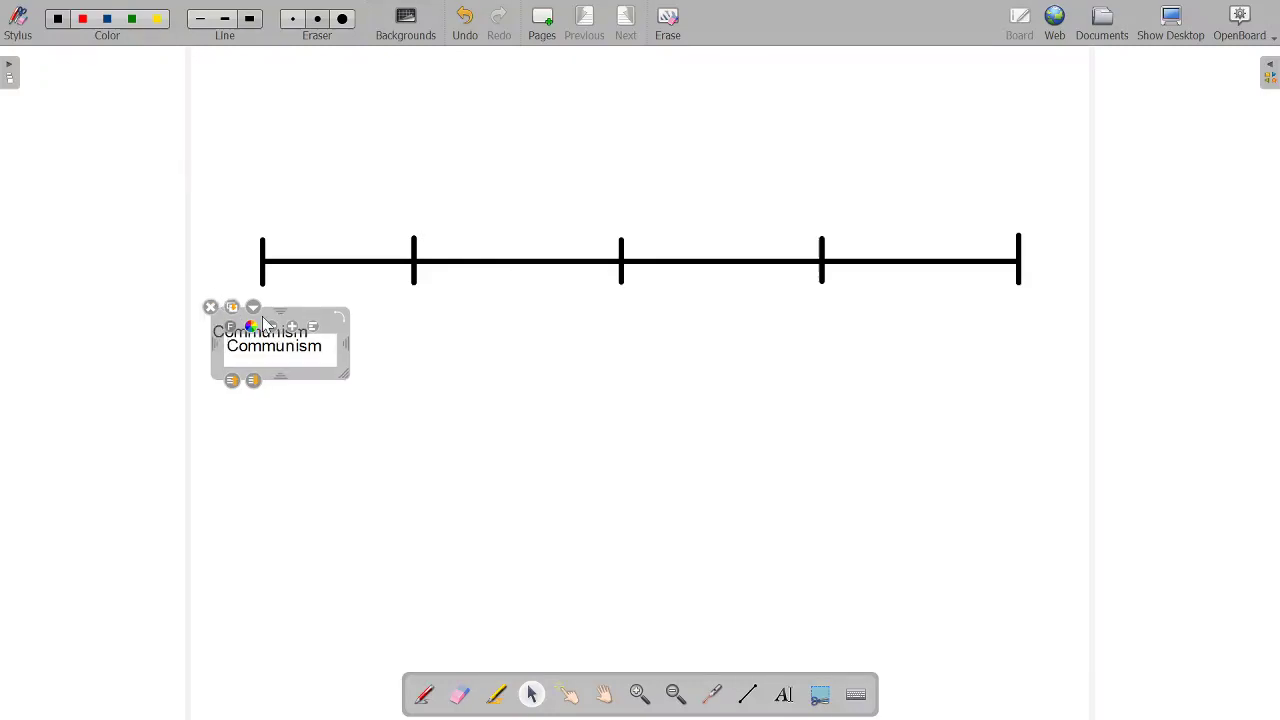
{"action": "left_click_drag", "start_coordinate": [311, 316], "coordinate": [439, 308]}
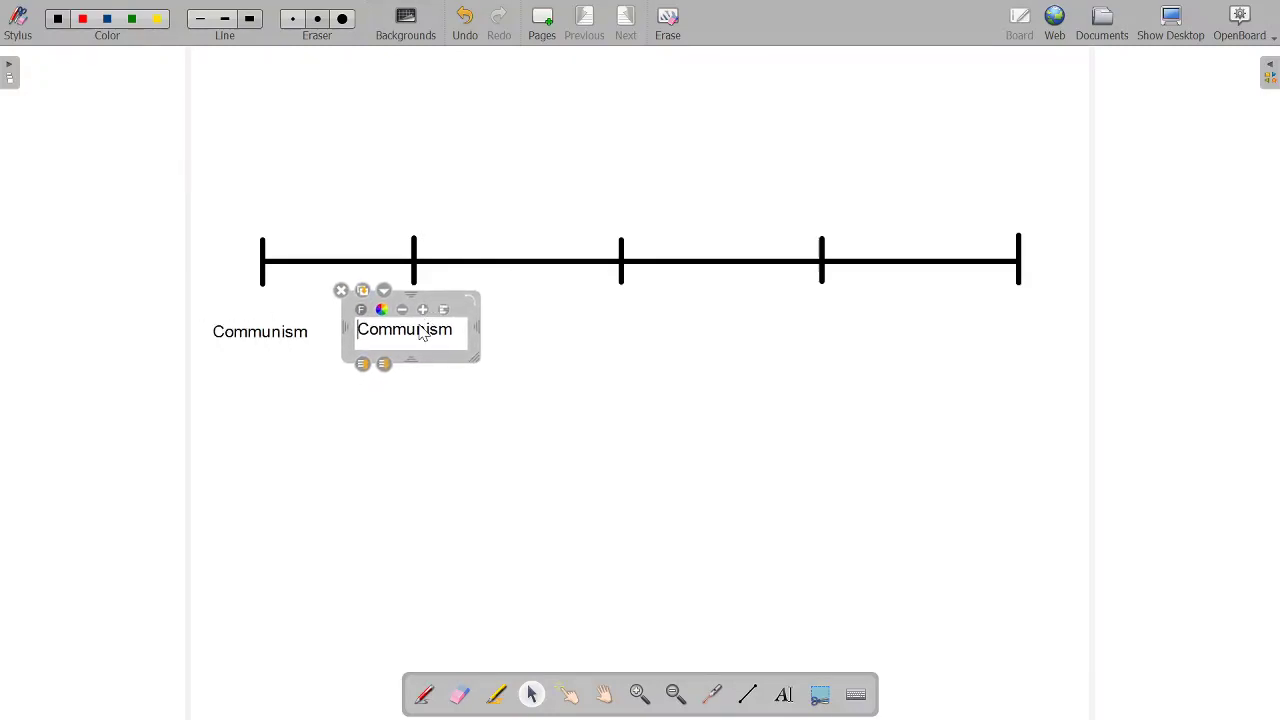
{"action": "double_click", "coordinate": [418, 333]}
{"action": "type", "text": "Li"}
{"action": "type", "text": "beralsim"}
- Duplicate the "Liberalism" label, place the copy below the middle tick mark, and change its text to "Moderates"
{"action": "left_click", "coordinate": [363, 290]}
{"action": "left_click_drag", "start_coordinate": [451, 318], "coordinate": [648, 307]}
{"action": "left_click", "coordinate": [606, 336]}
{"action": "double_click", "coordinate": [606, 336]}
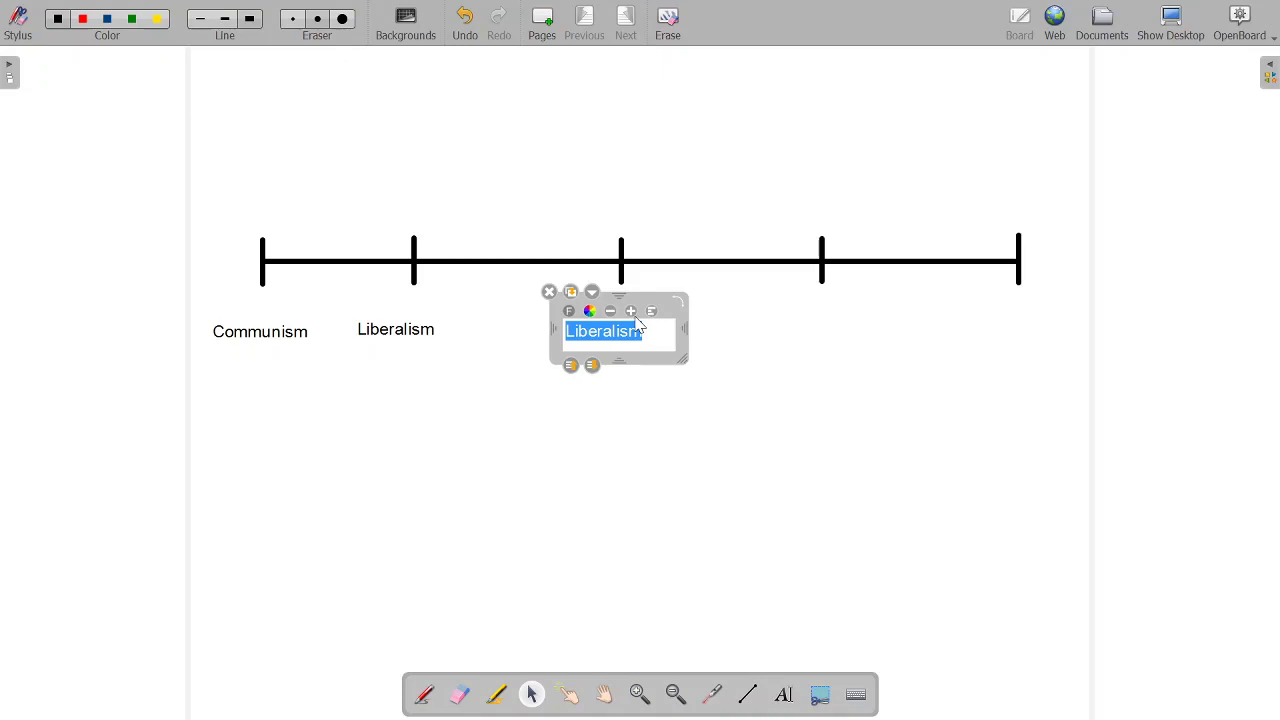
{"action": "type", "text": "Moderates"}
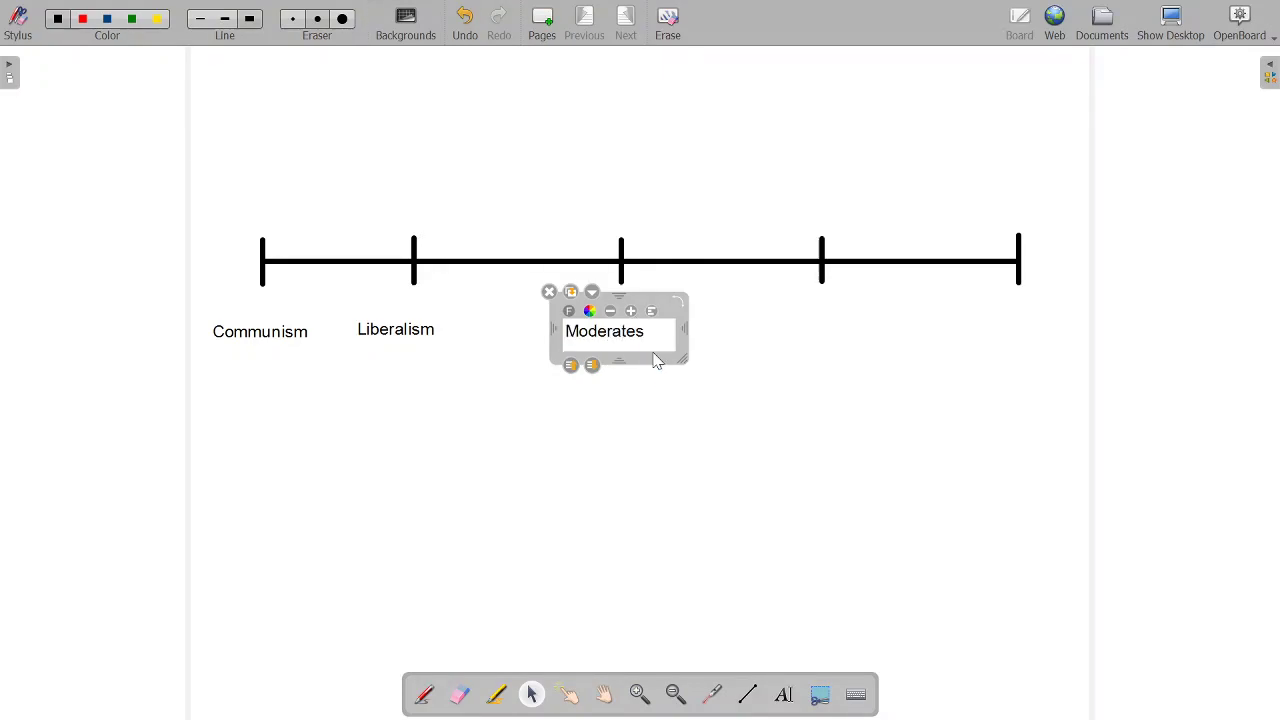
- Duplicate the "Moderates" label, place the copy below the fourth tick mark, and change its text to "Conservative"
{"action": "left_click", "coordinate": [571, 292]}
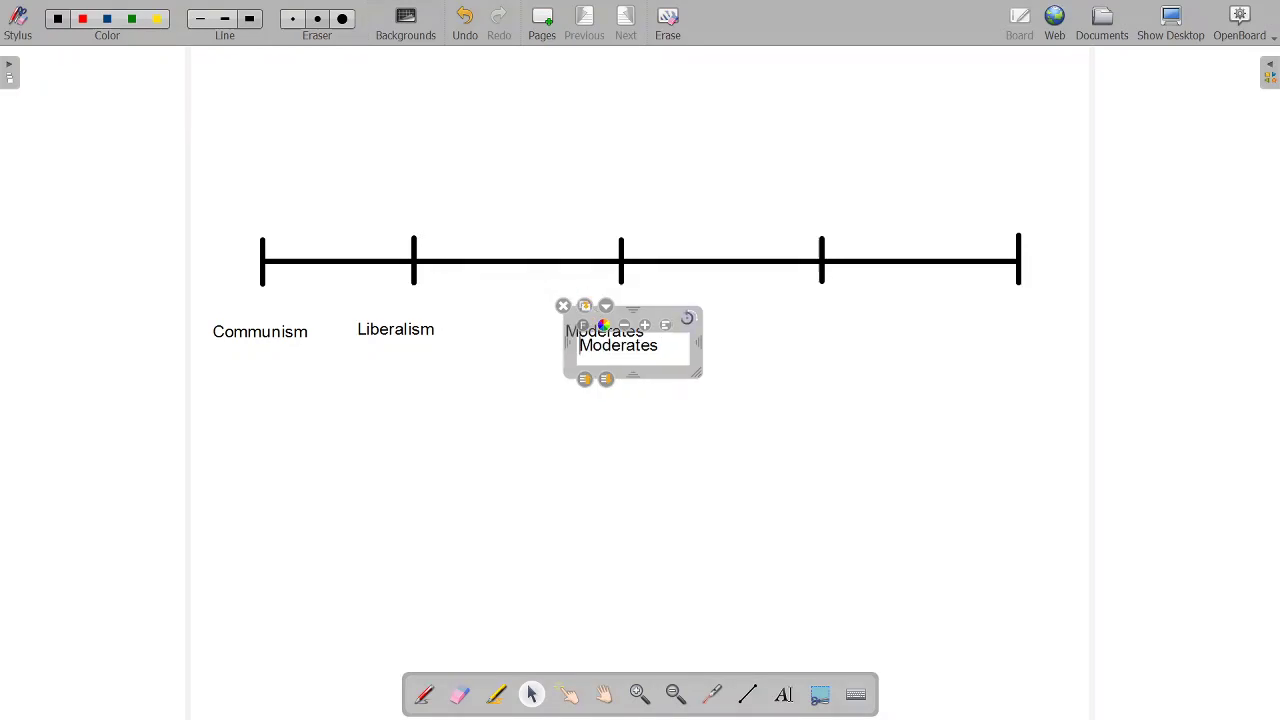
{"action": "left_click_drag", "start_coordinate": [664, 323], "coordinate": [857, 307]}
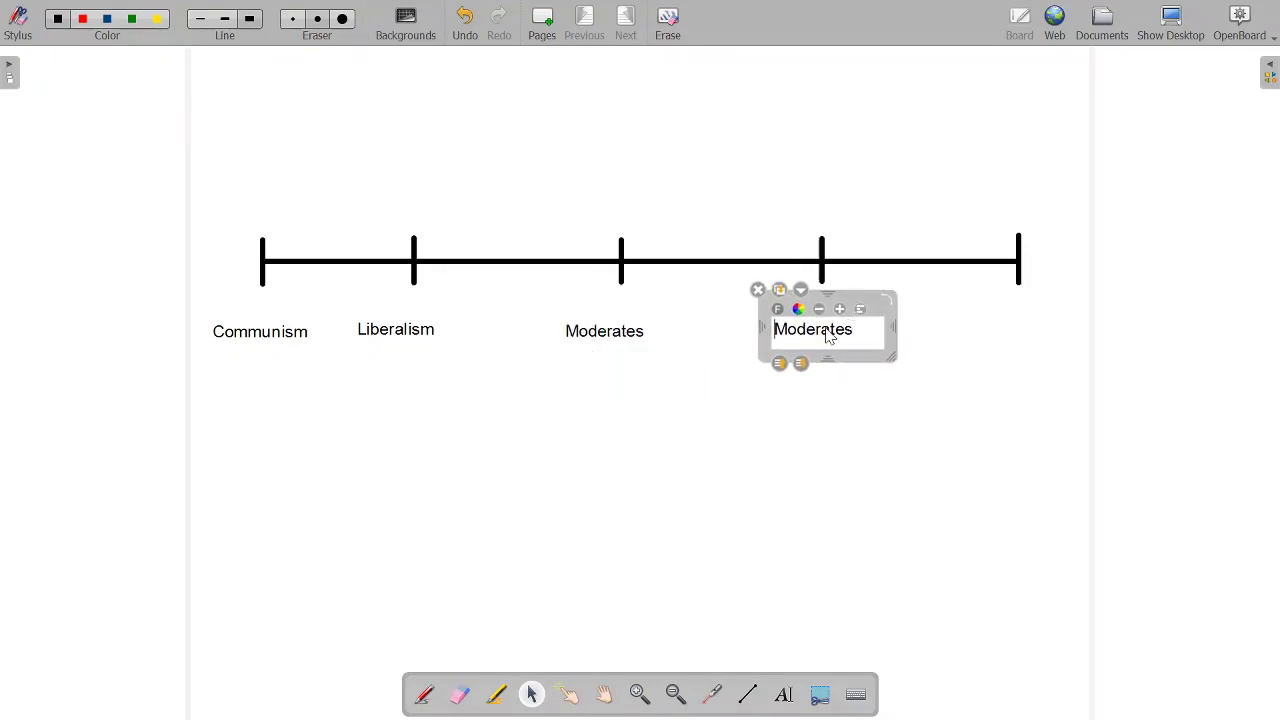
{"action": "double_click", "coordinate": [830, 334]}
{"action": "type", "text": "Conservativ"}
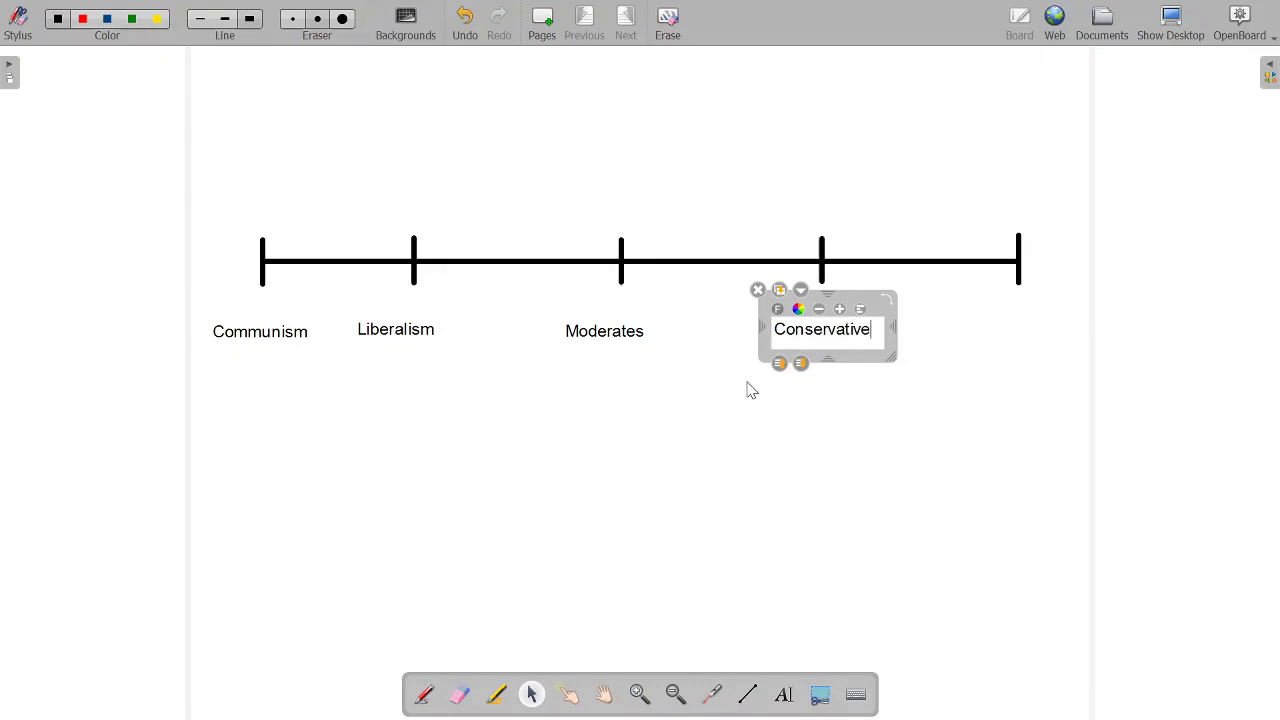
- Duplicate the "Conservative" label, place the copy below the last tick mark, and change its text to "Facism"
{"action": "left_click", "coordinate": [780, 290]}
{"action": "left_click_drag", "start_coordinate": [873, 320], "coordinate": [1051, 312]}
{"action": "double_click", "coordinate": [1029, 345]}
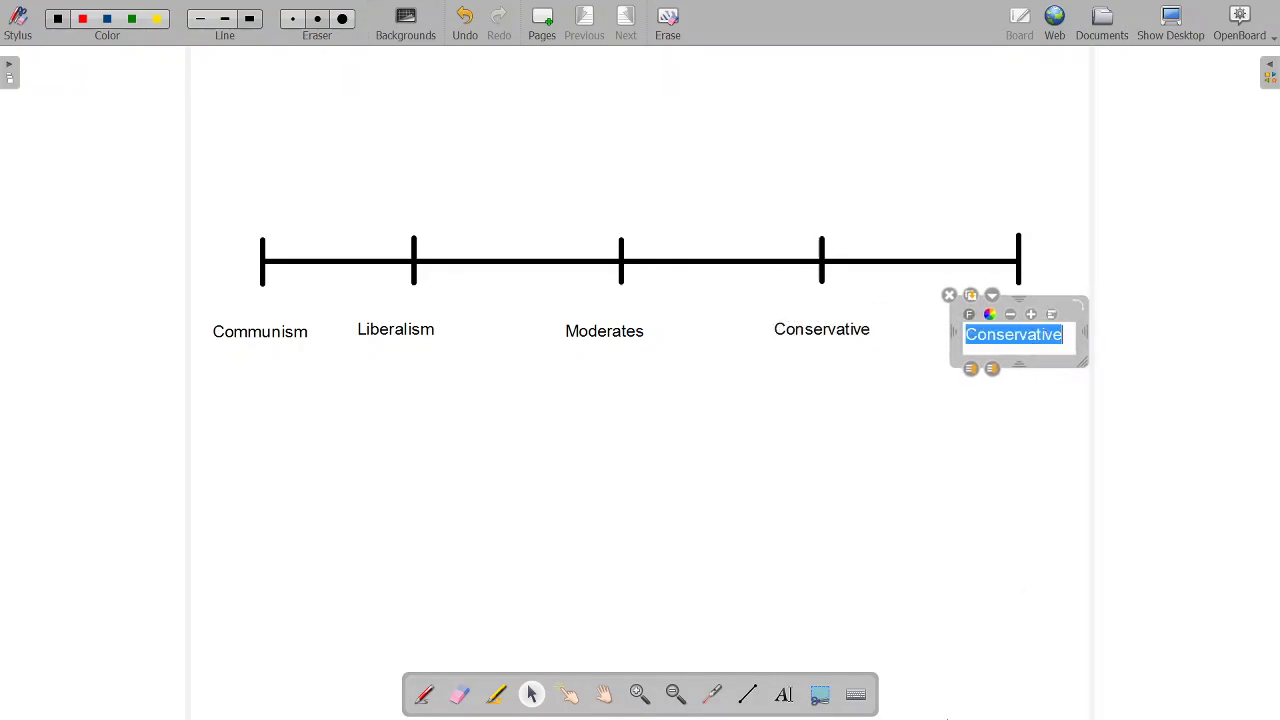
{"action": "type", "text": "Facism"}
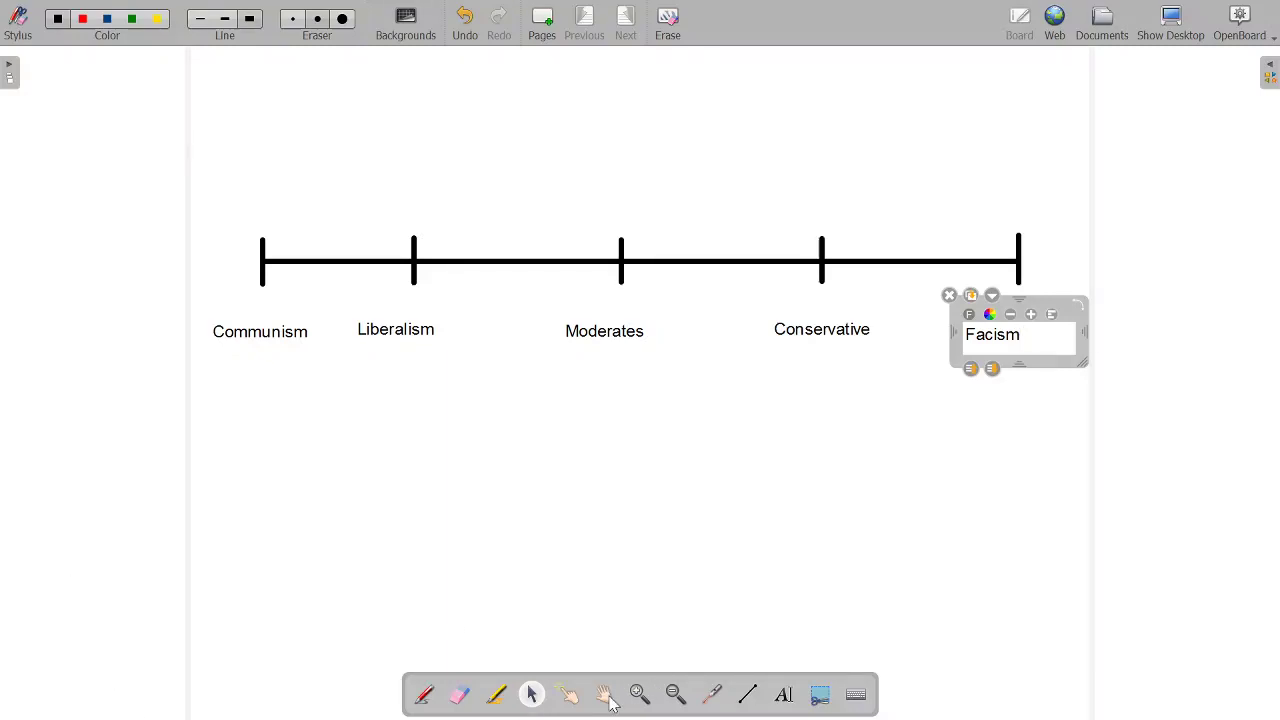
- Reposition the "Communism", "Liberalism" and "Moderates" labels so each sits slightly higher and closer beneath its tick mark
{"action": "left_click", "coordinate": [257, 342]}
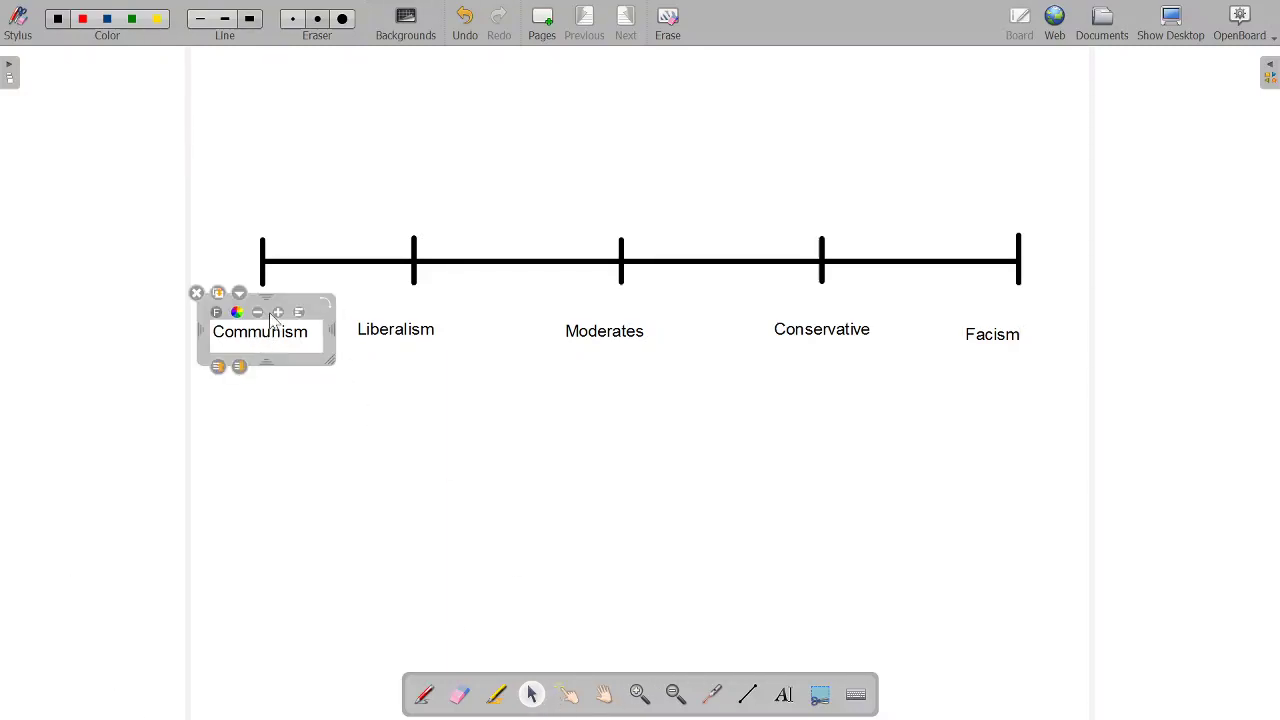
{"action": "left_click_drag", "start_coordinate": [283, 311], "coordinate": [278, 305]}
{"action": "left_click", "coordinate": [374, 332]}
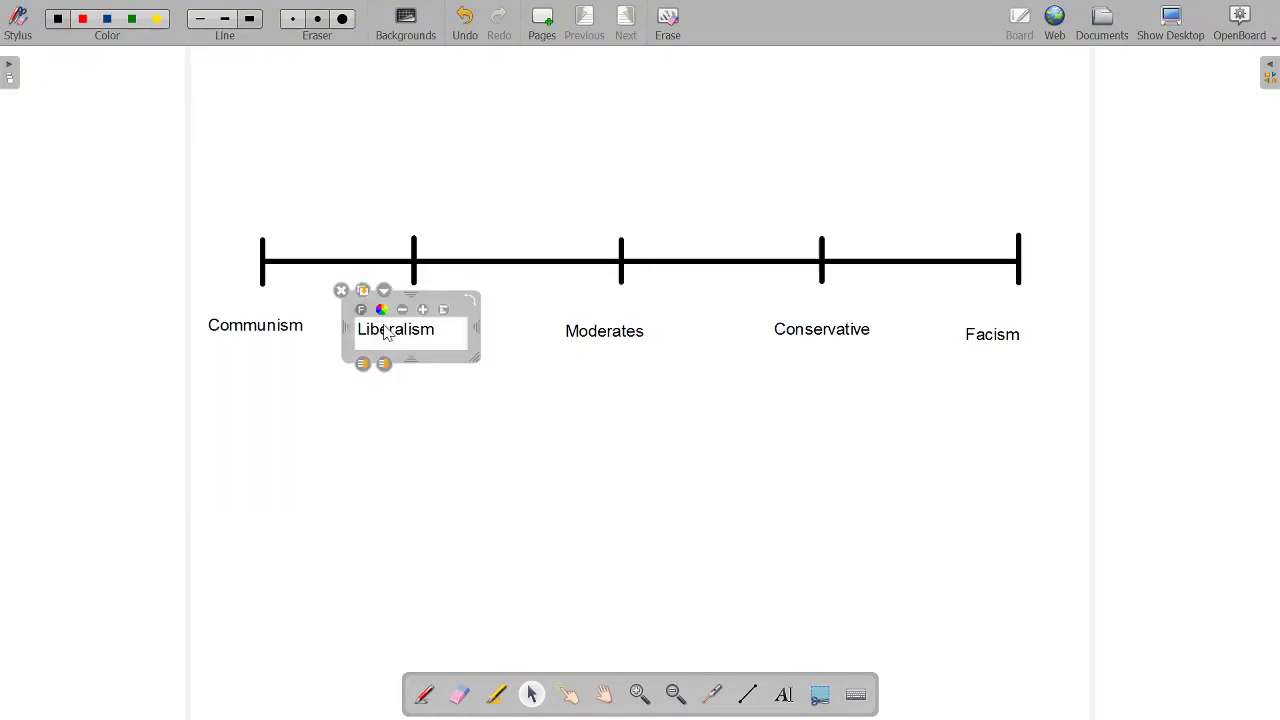
{"action": "left_click_drag", "start_coordinate": [438, 305], "coordinate": [448, 298]}
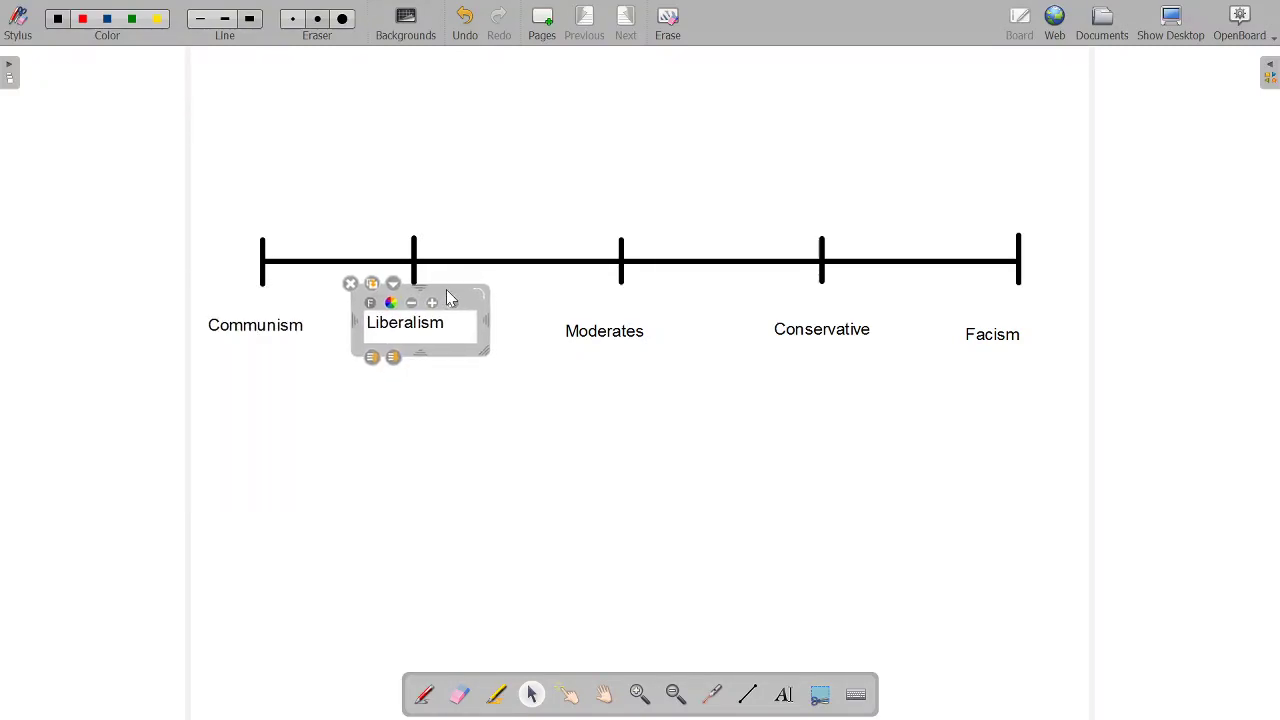
{"action": "left_click", "coordinate": [635, 335]}
{"action": "left_click", "coordinate": [640, 303]}
{"action": "left_click", "coordinate": [625, 330]}
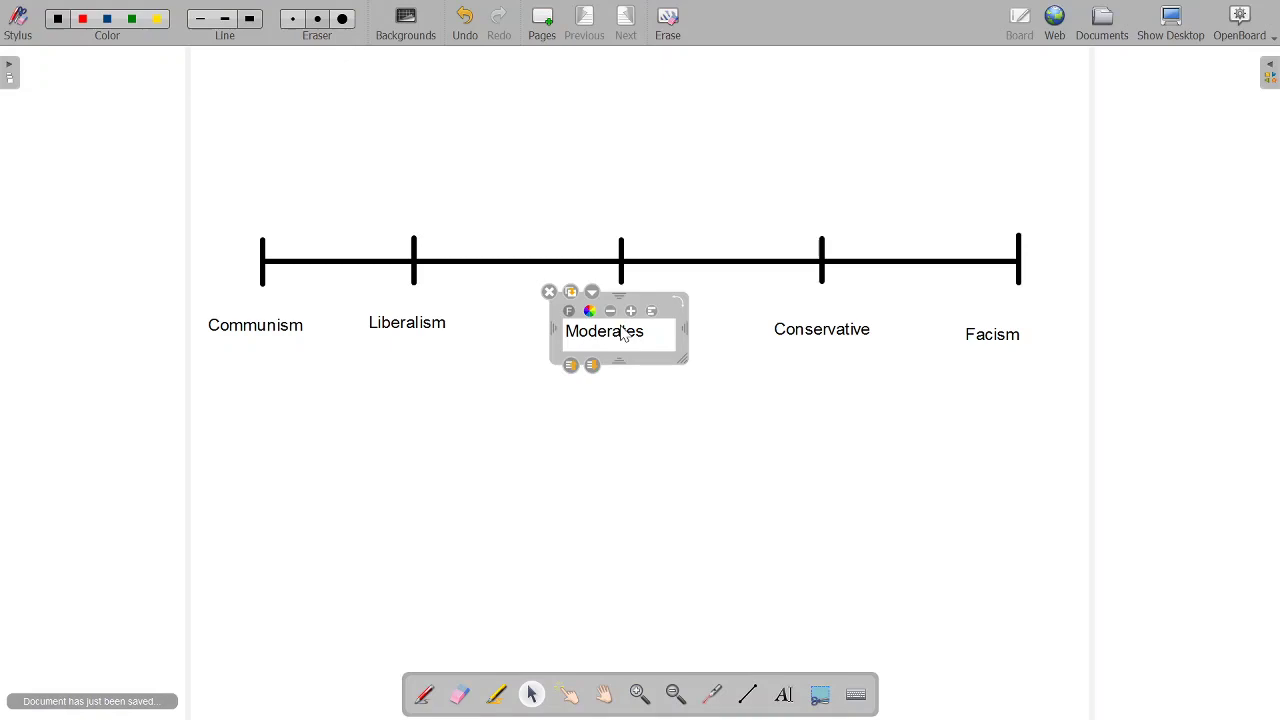
{"action": "left_click_drag", "start_coordinate": [648, 302], "coordinate": [660, 295]}
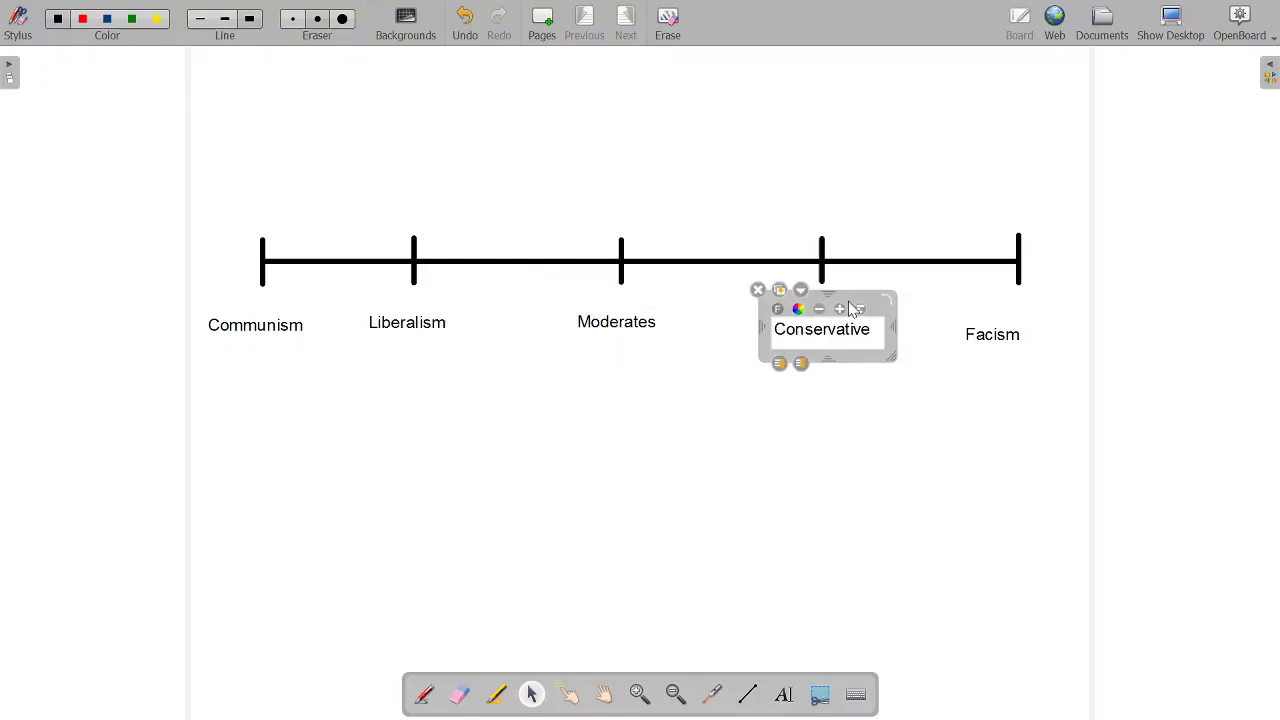
- Shift the "Conservative" and "Facism" labels so they sit centred beneath the last two tick marks, and deselect them
{"action": "left_click", "coordinate": [808, 331]}
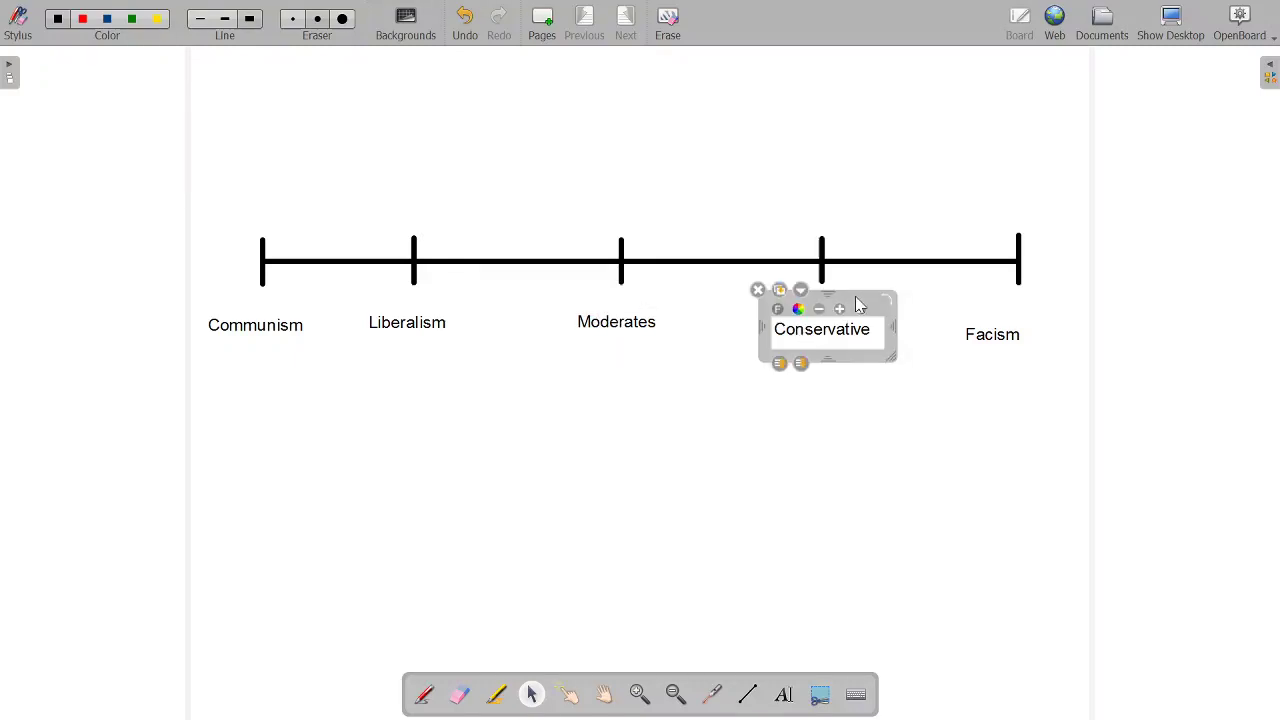
{"action": "left_click", "coordinate": [990, 340]}
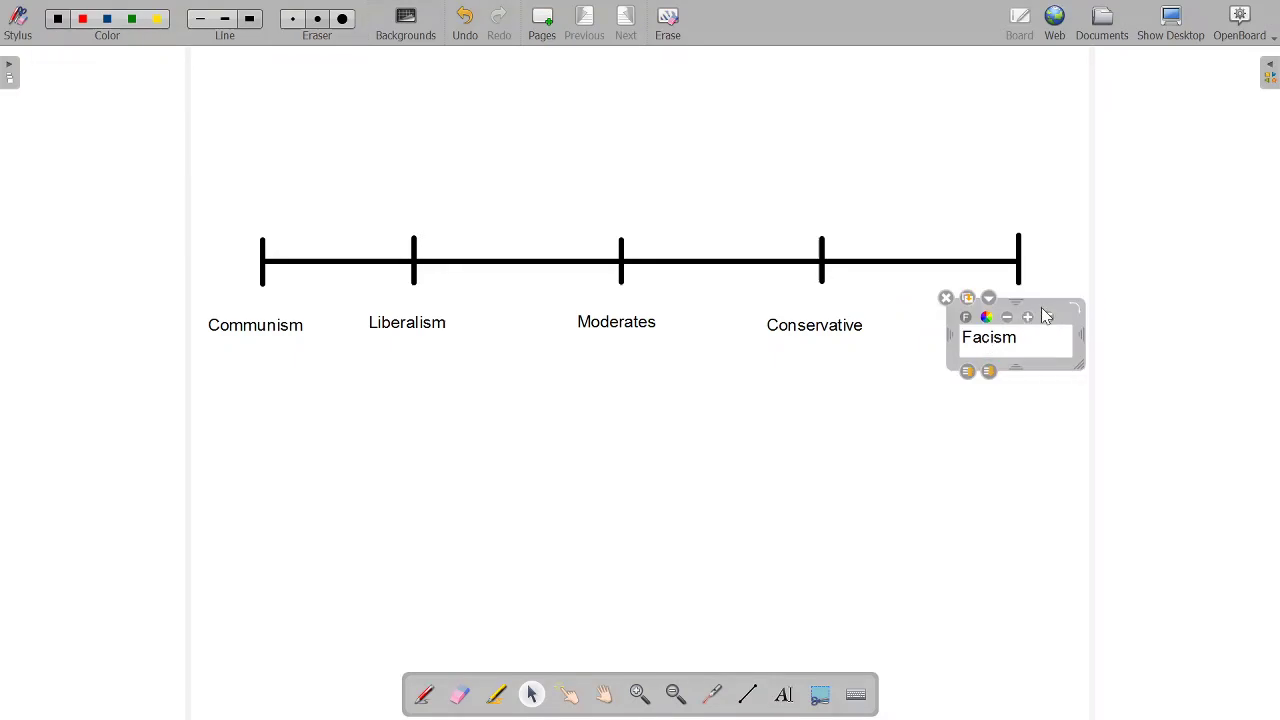
{"action": "left_click_drag", "start_coordinate": [1044, 315], "coordinate": [1064, 303]}
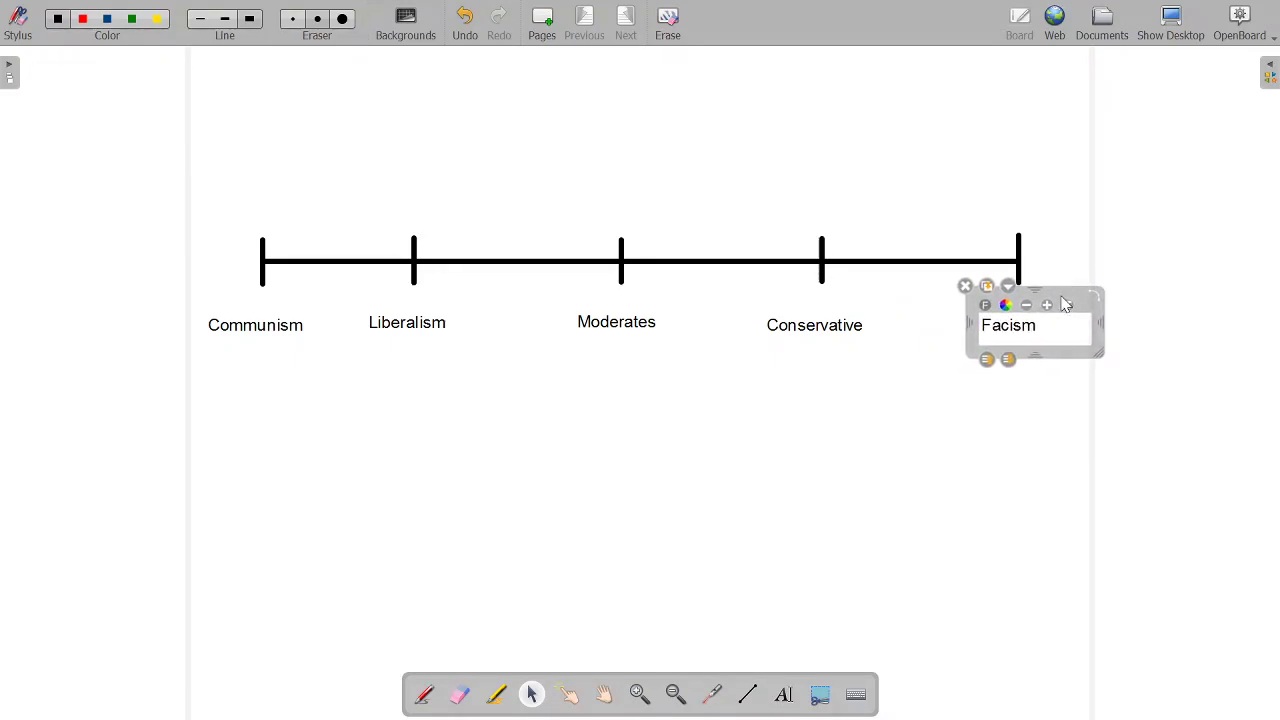
{"action": "left_click", "coordinate": [618, 396]}
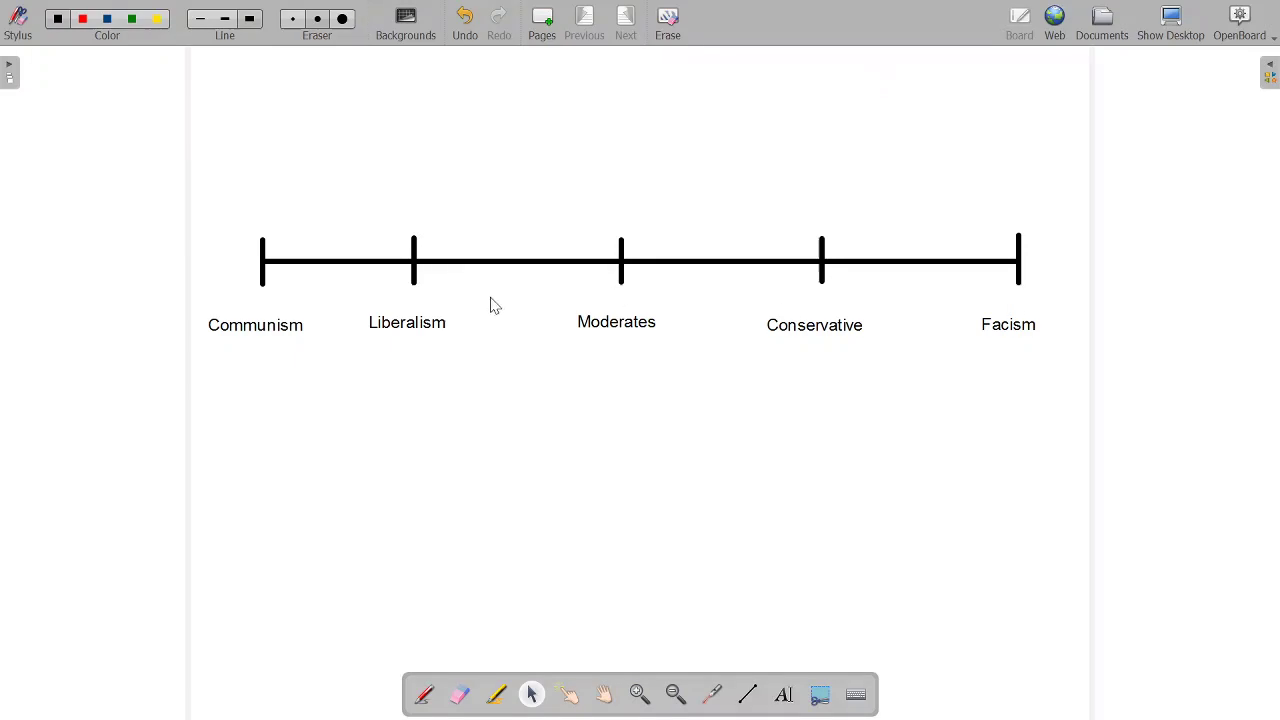
- Show the Podcast recording controls on the board
{"action": "left_click", "coordinate": [1272, 38]}
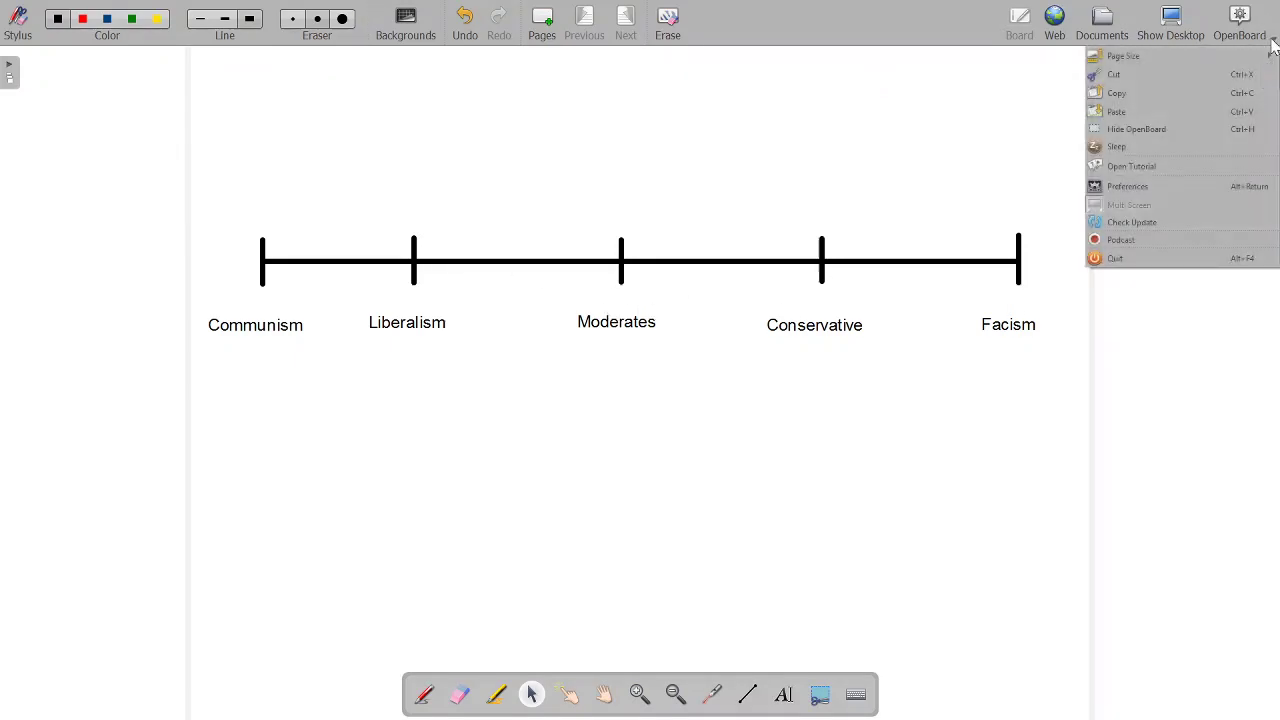
{"action": "left_click", "coordinate": [1135, 242]}
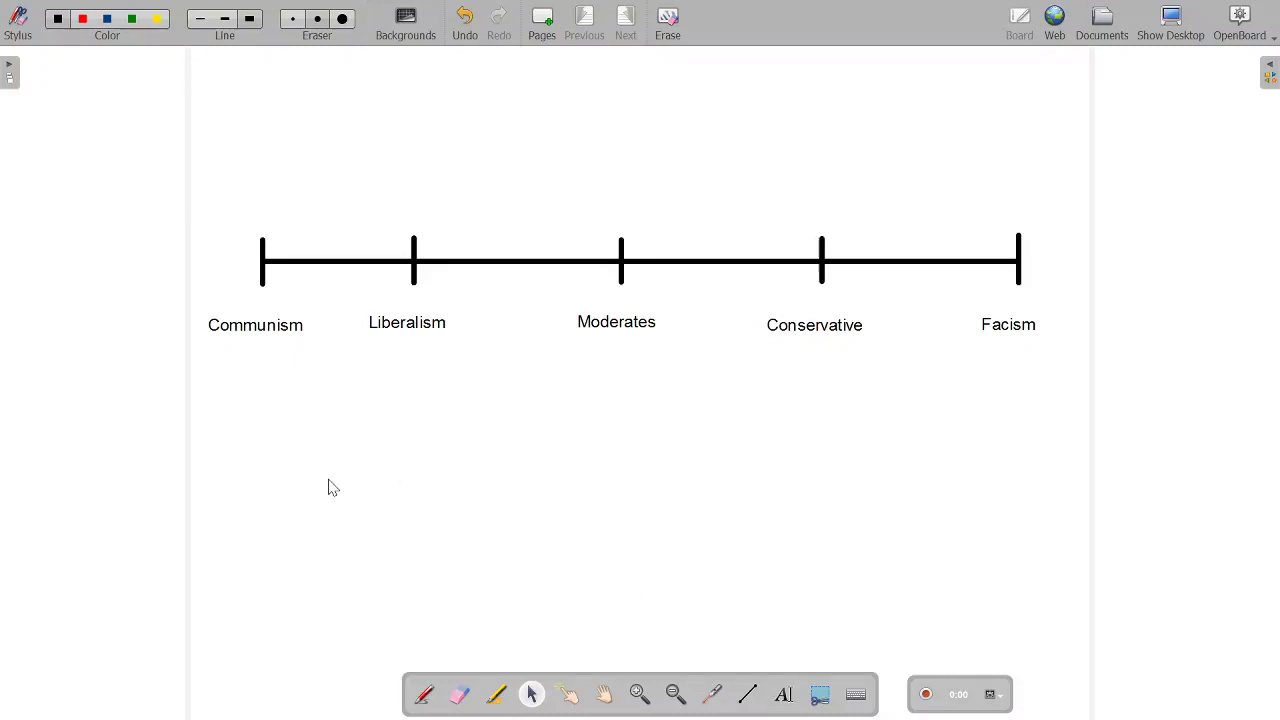
- Circle the "Communism" label with a red pen and mark the "Liberalism" label with the yellow highlighter
{"action": "left_click", "coordinate": [424, 696]}
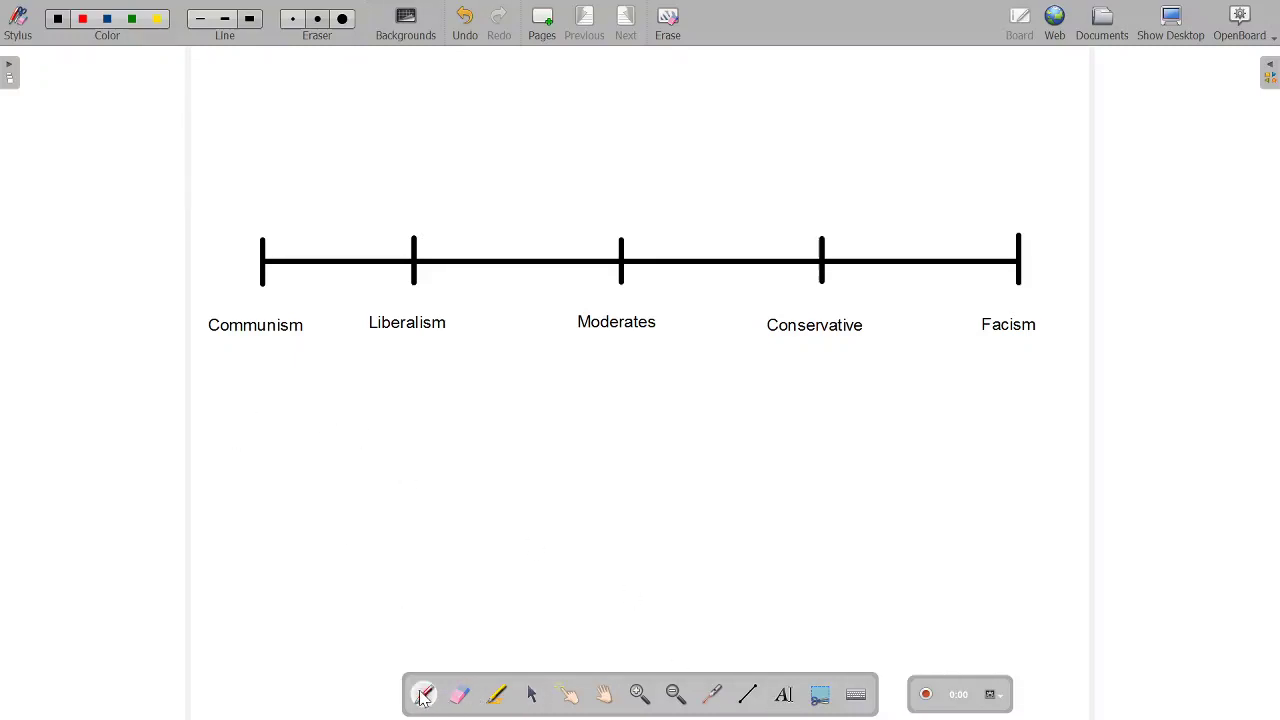
{"action": "left_click", "coordinate": [83, 19]}
{"action": "mouse_move", "coordinate": [269, 306]}
{"action": "left_mouse_down"}
{"action": "mouse_move", "coordinate": [192, 315]}
{"action": "mouse_move", "coordinate": [248, 366]}
{"action": "mouse_move", "coordinate": [322, 330]}
{"action": "mouse_move", "coordinate": [276, 302]}
{"action": "left_mouse_up"}
{"action": "left_click", "coordinate": [496, 694]}
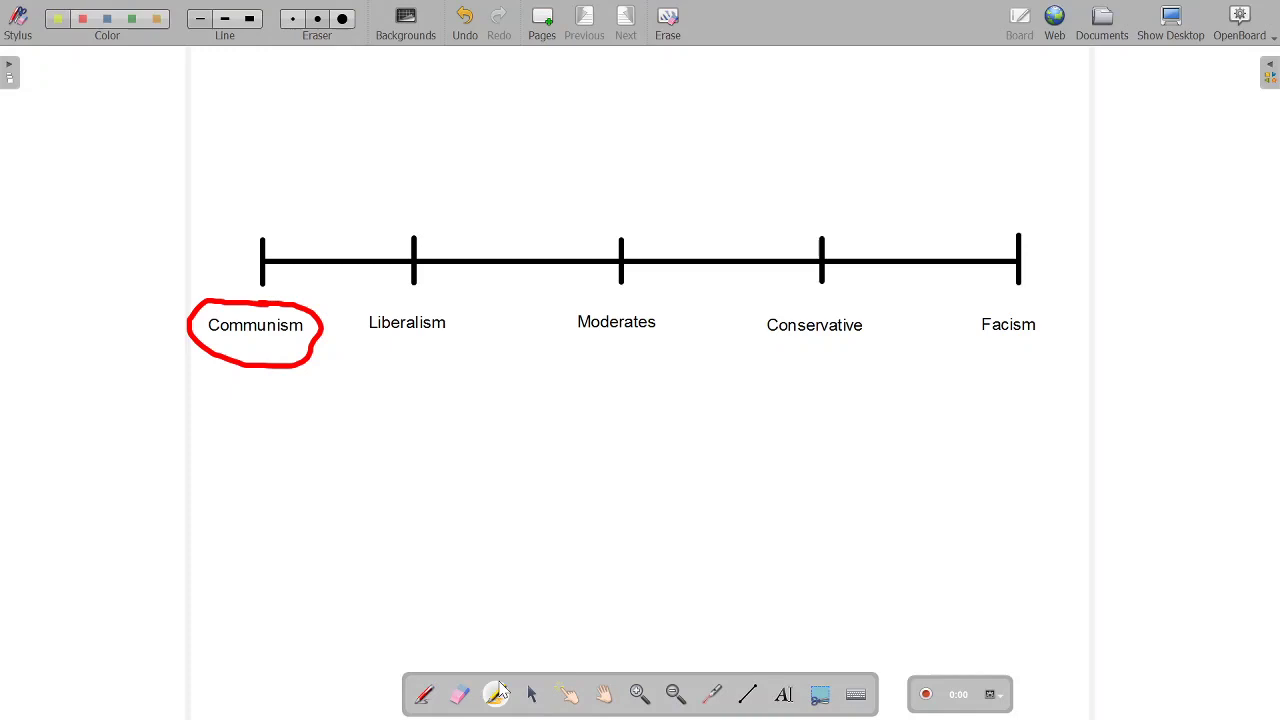
{"action": "mouse_move", "coordinate": [366, 320]}
{"action": "left_mouse_down"}
{"action": "mouse_move", "coordinate": [446, 330]}
{"action": "mouse_move", "coordinate": [380, 316]}
{"action": "left_mouse_up"}
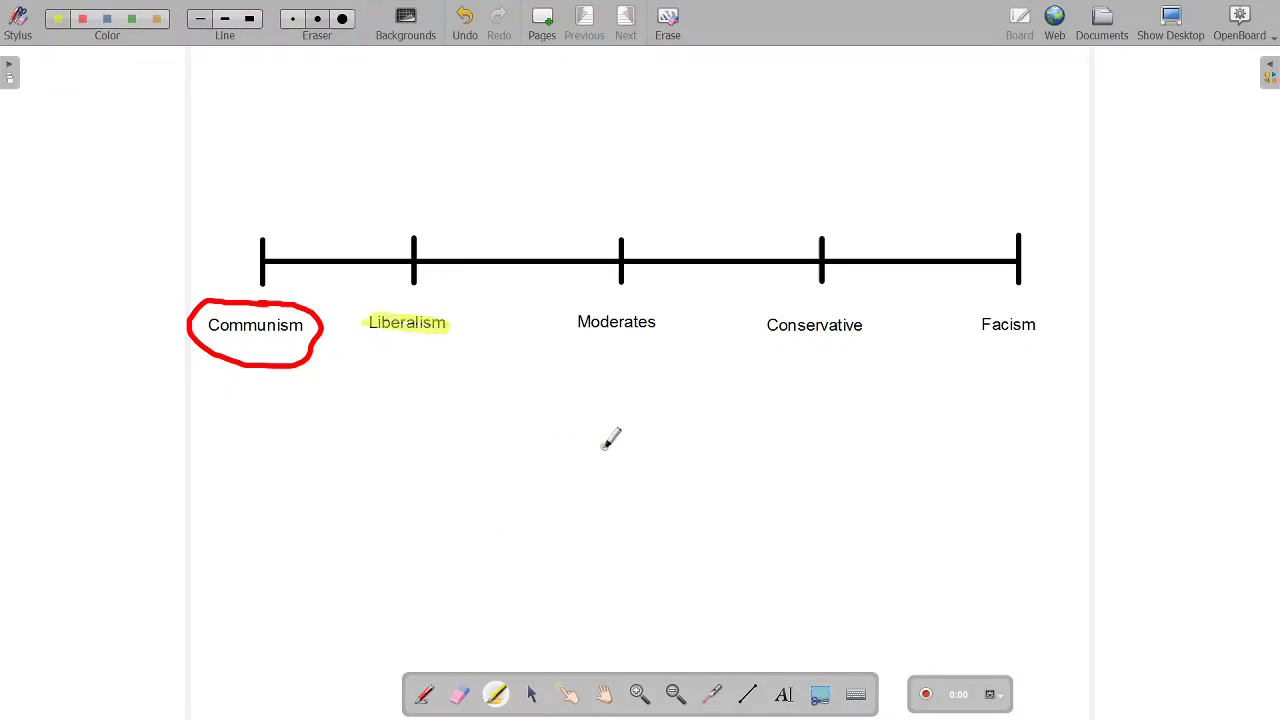
- Point at the "Moderates" and "Conservative" labels with the virtual laser pointer
{"action": "left_click", "coordinate": [711, 694]}
{"action": "left_click", "coordinate": [621, 329]}
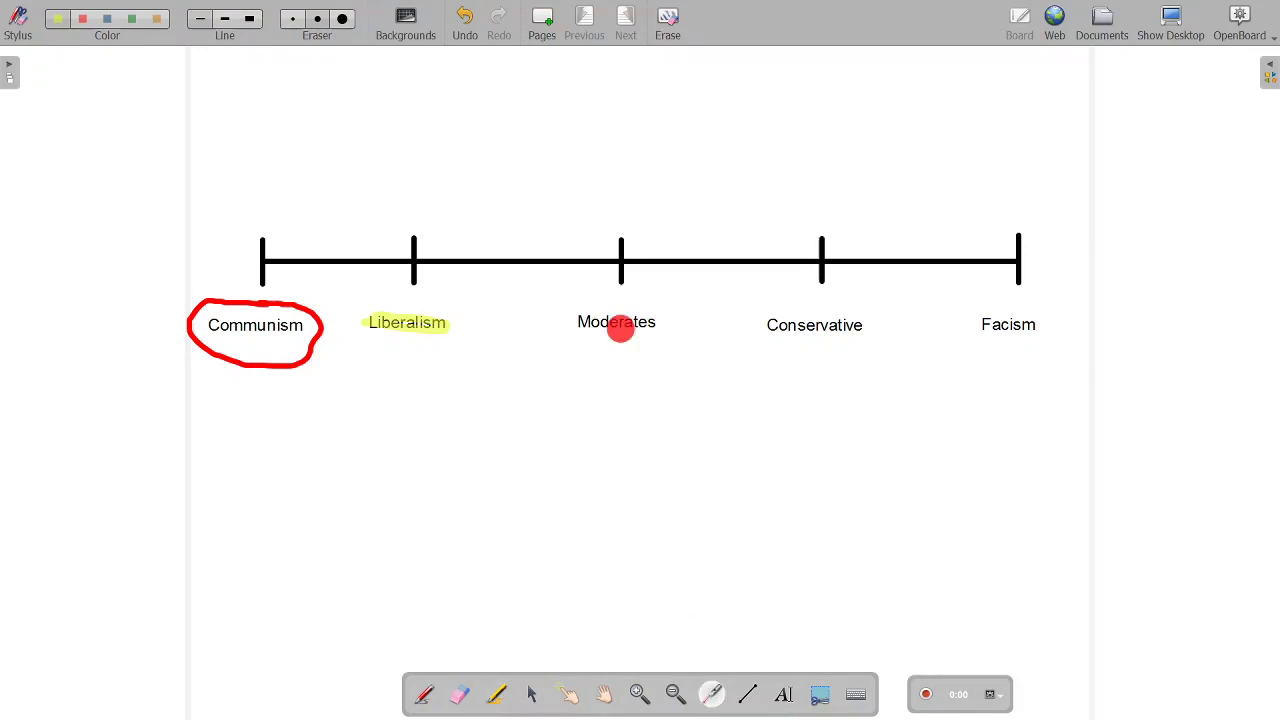
{"action": "left_click_drag", "start_coordinate": [806, 332], "coordinate": [860, 336]}
- Switch to desktop mode, move the floating toolbar clear of the desktop icons, and activate the selection tool
{"action": "left_click", "coordinate": [1172, 22]}
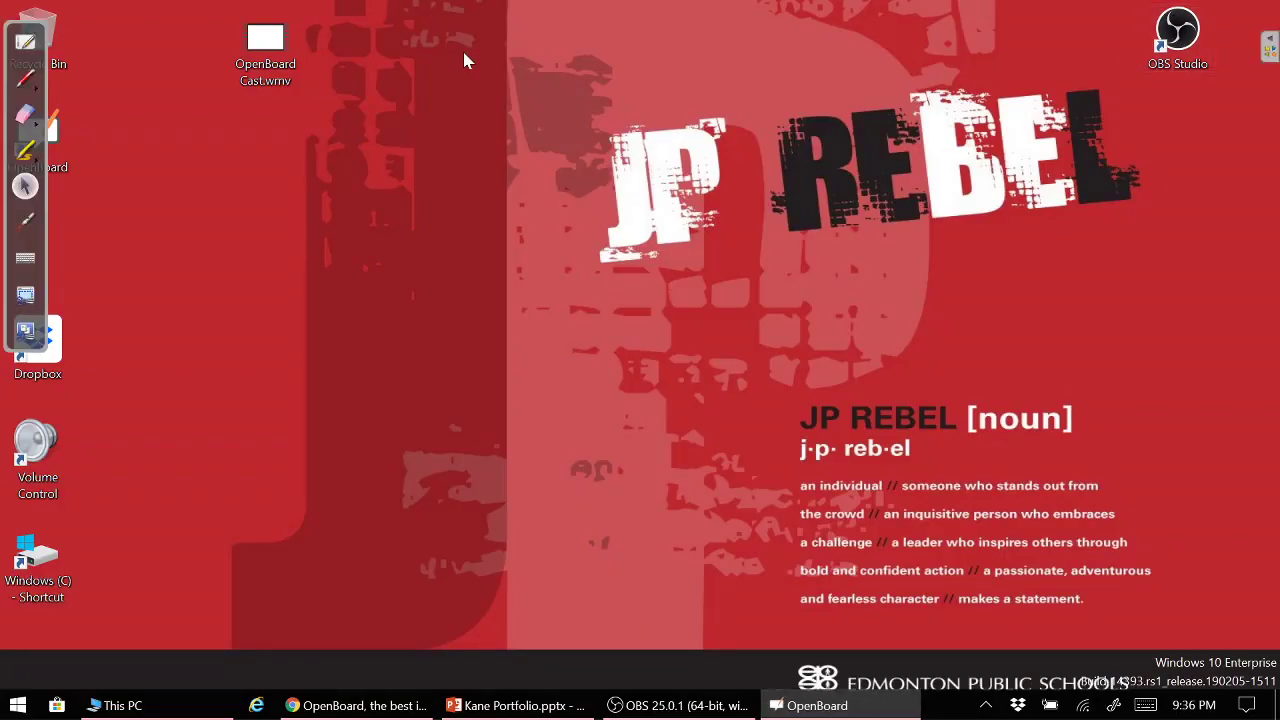
{"action": "left_click_drag", "start_coordinate": [48, 49], "coordinate": [124, 116]}
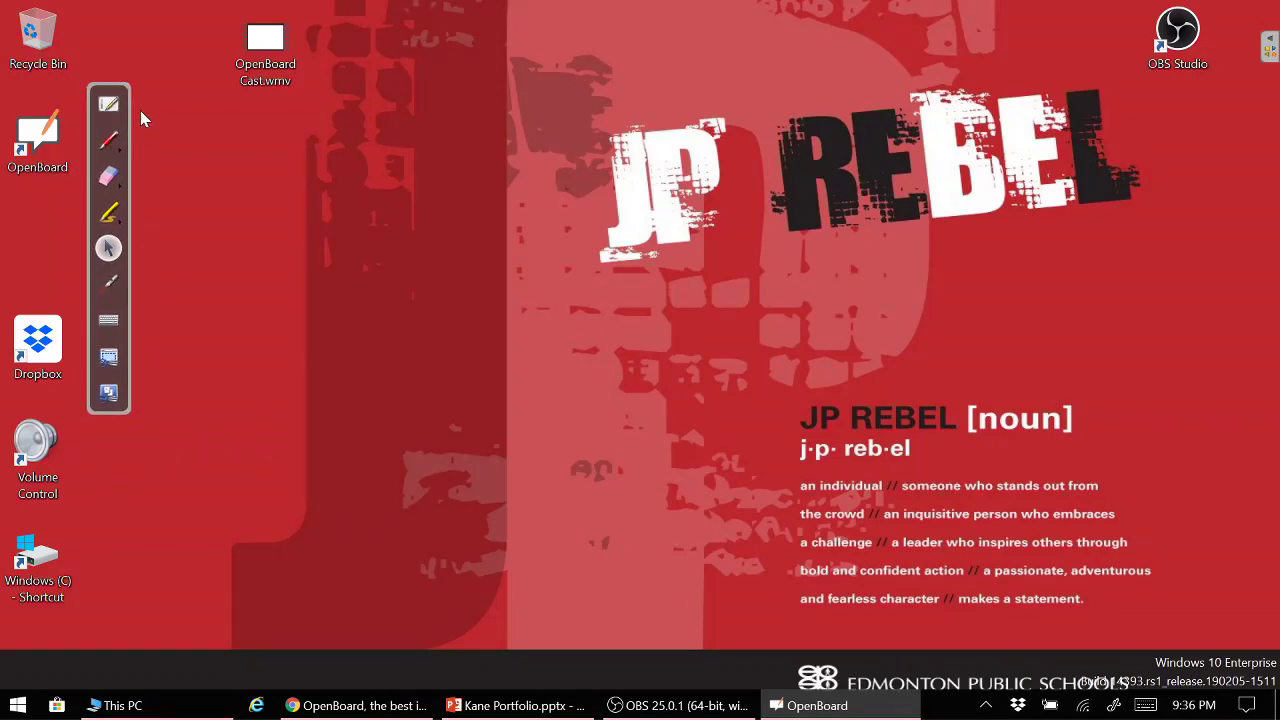
{"action": "left_click", "coordinate": [112, 245]}
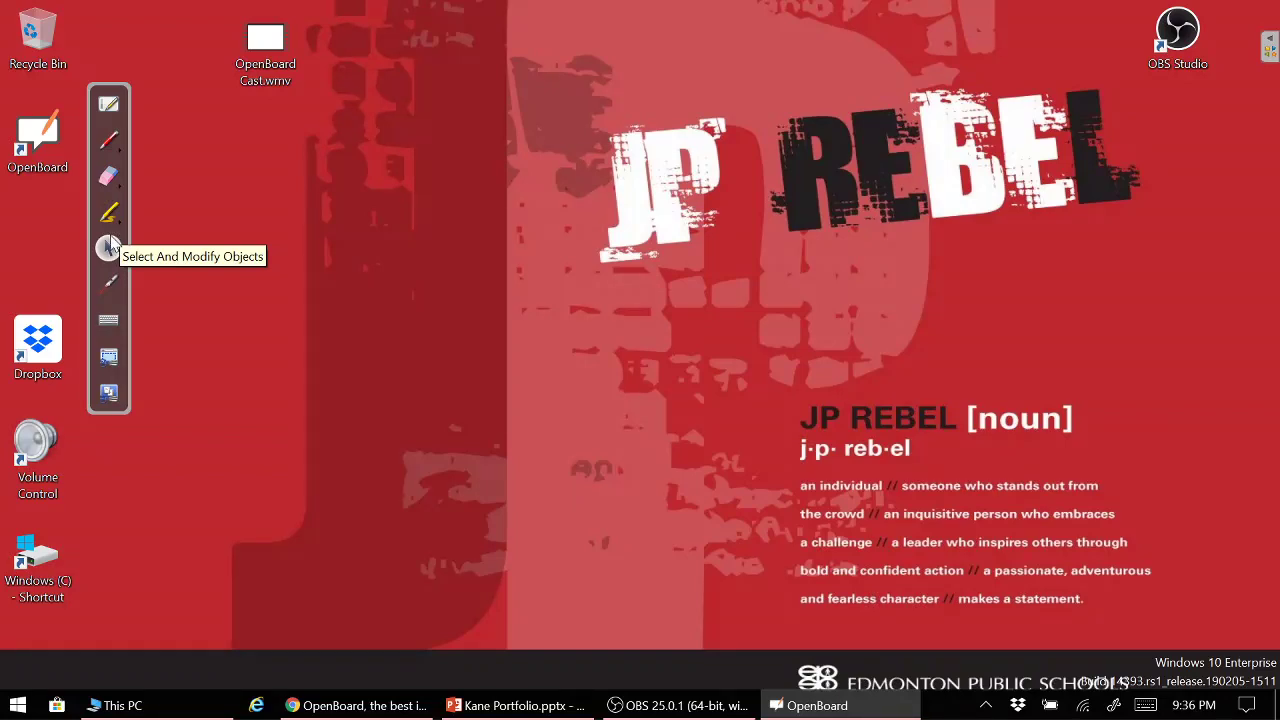
- Return to the whiteboard and go back to the desktop, two times in a row
{"action": "left_click", "coordinate": [110, 106]}
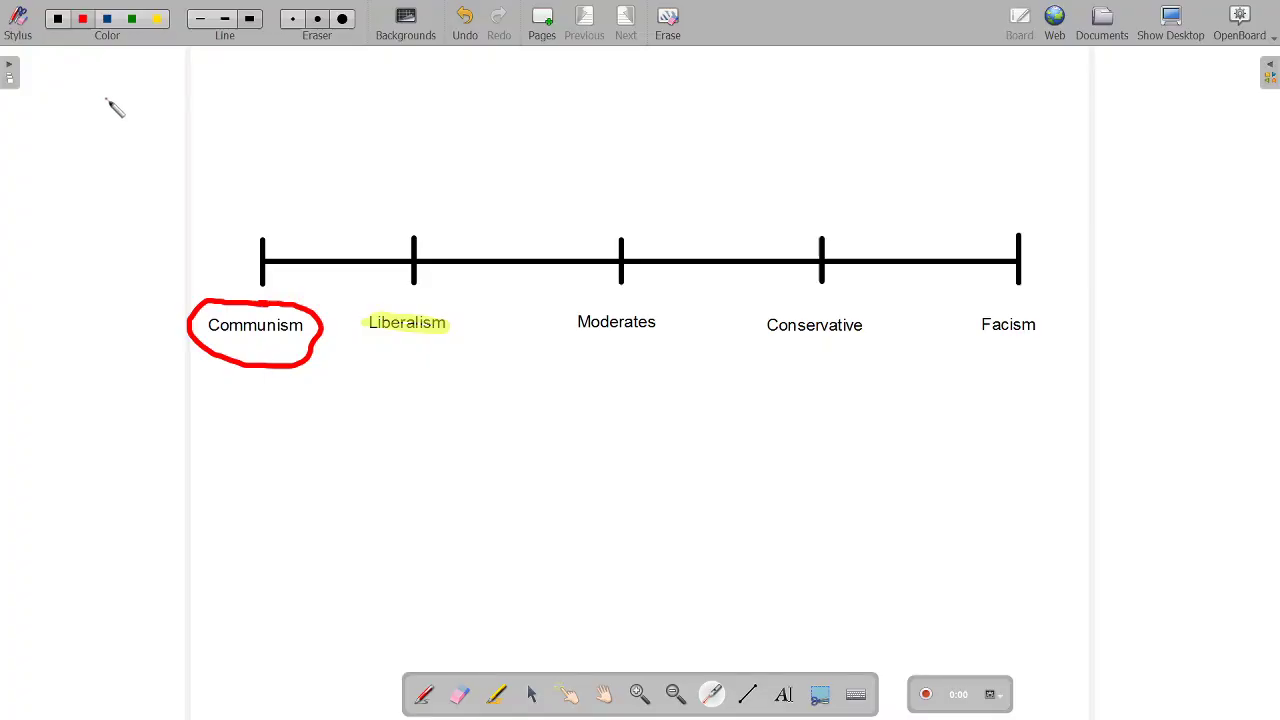
{"action": "left_click", "coordinate": [1178, 26]}
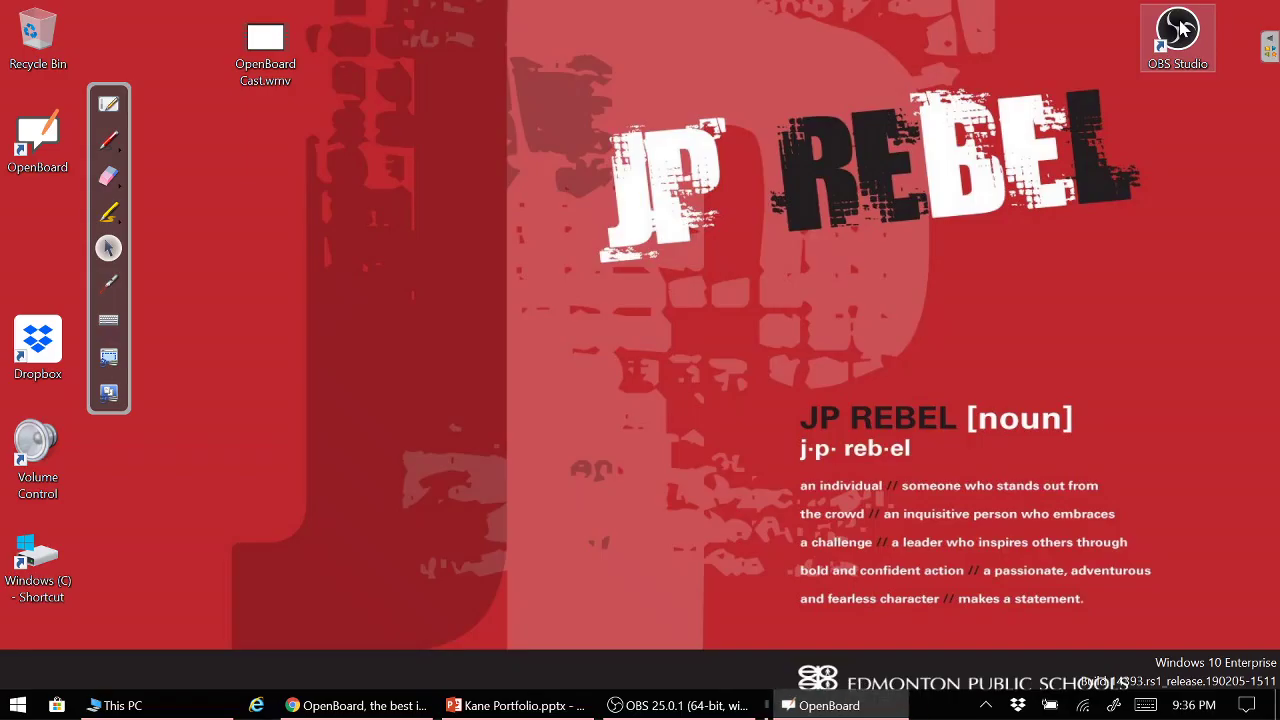
{"action": "left_click", "coordinate": [110, 106]}
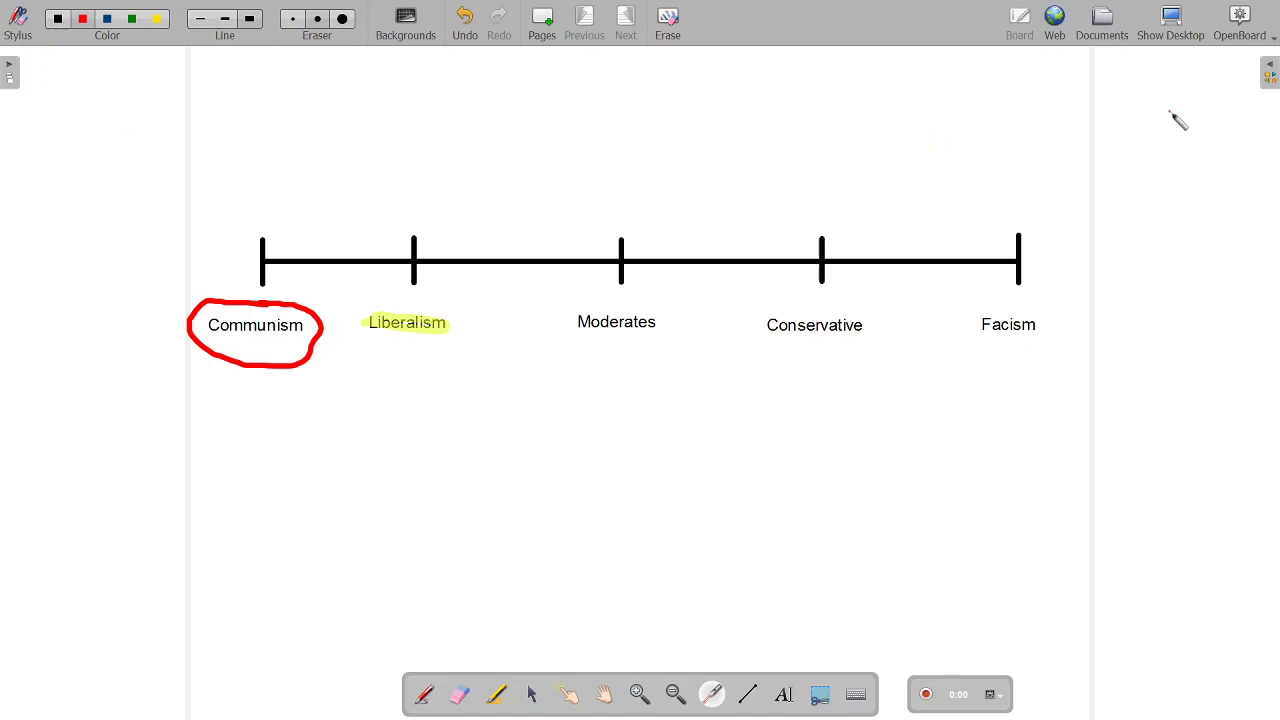
{"action": "left_click", "coordinate": [1178, 26]}
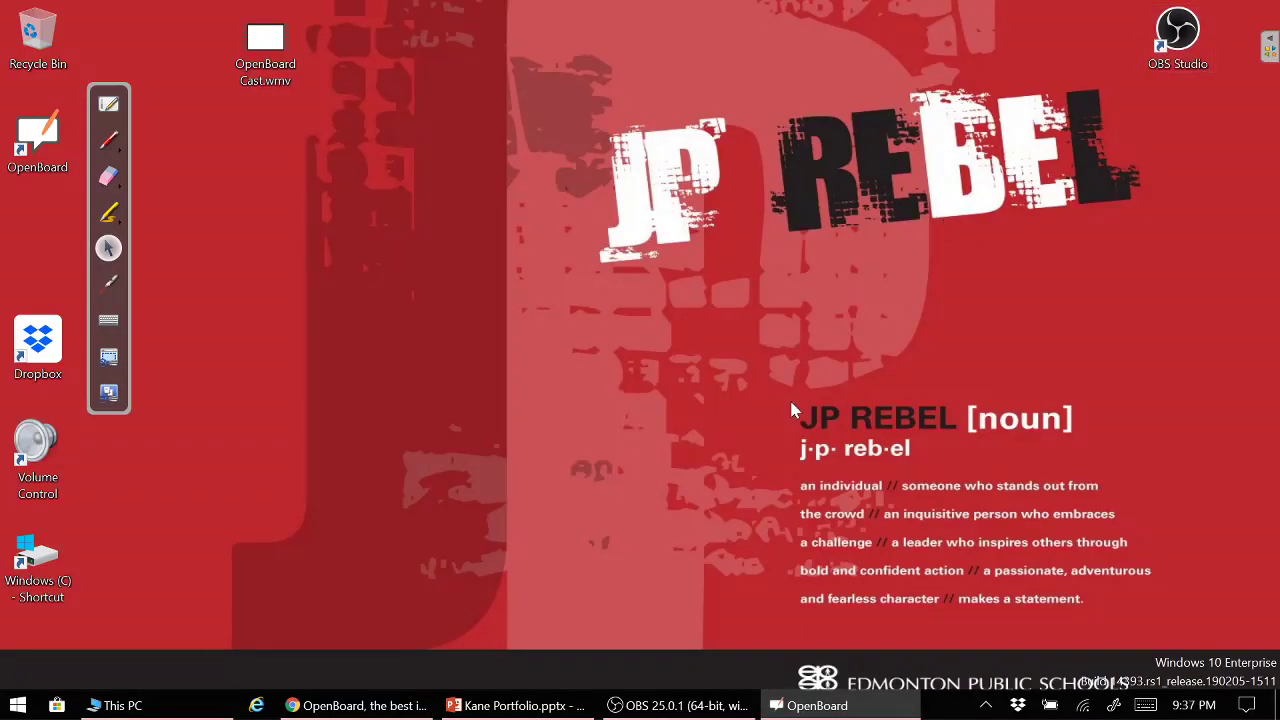
- Switch to the portfolio presentation in PowerPoint, advance to slide 4, and move the floating toolbar off the slide thumbnails
{"action": "left_click", "coordinate": [516, 705]}
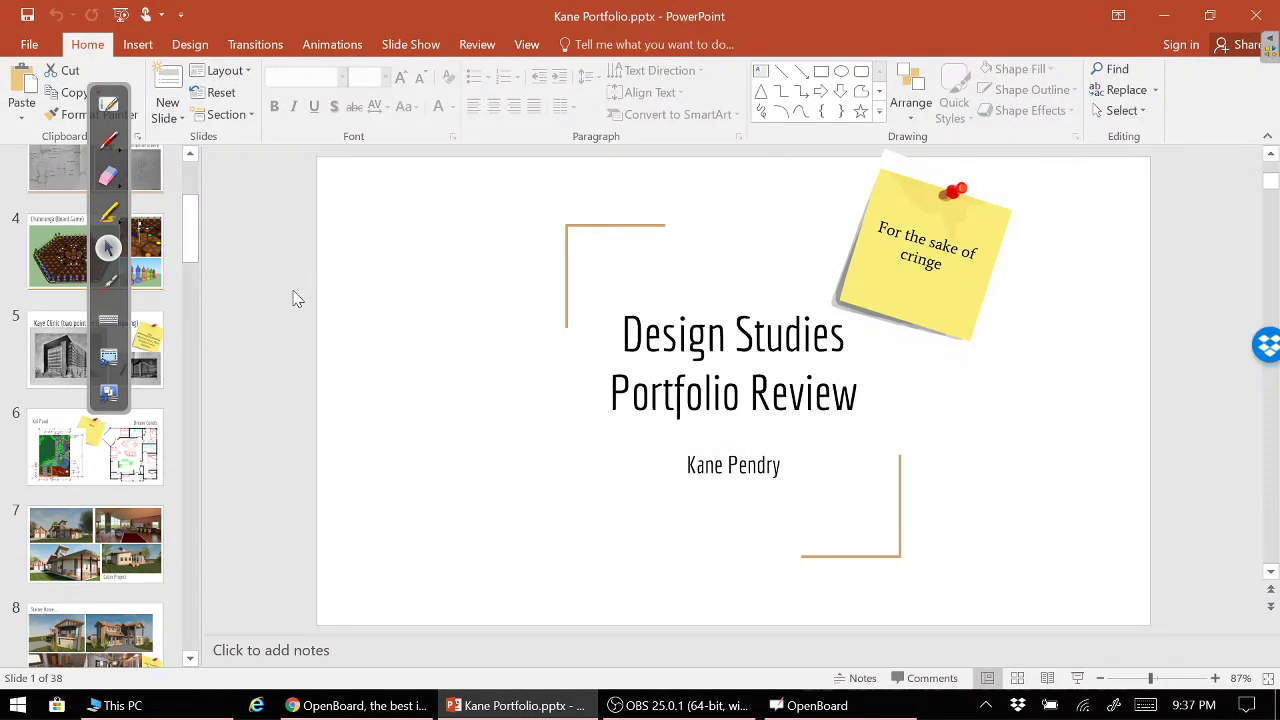
{"action": "scroll", "coordinate": [591, 389], "scroll_direction": "down", "scroll_amount": 3}
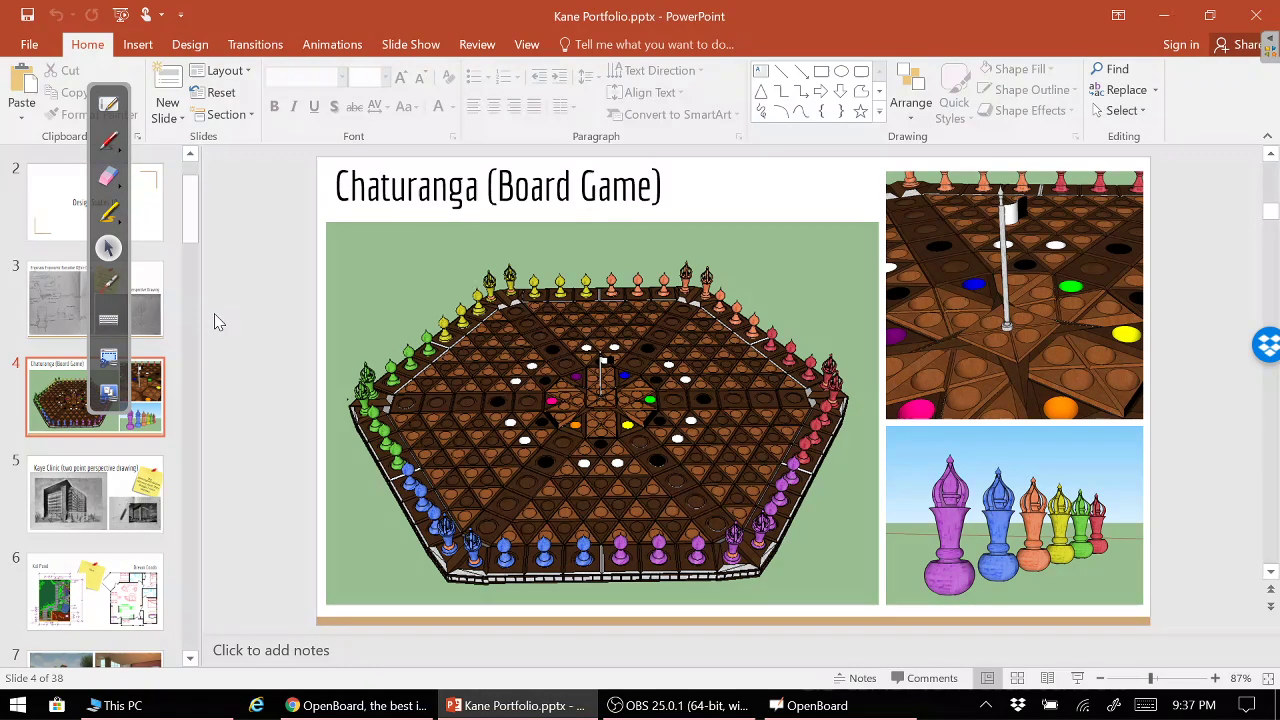
{"action": "left_click_drag", "start_coordinate": [117, 91], "coordinate": [231, 163]}
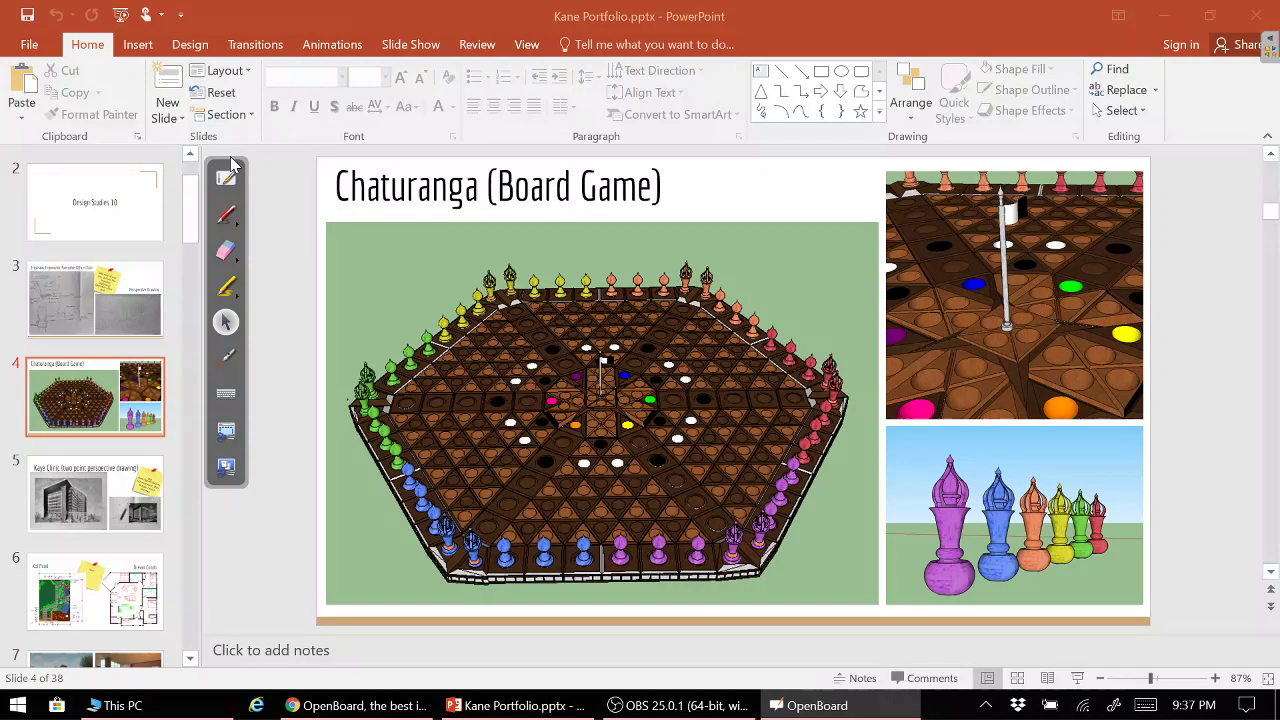
- Display slide 3 with the office chair sketches and select its perspective drawing picture
{"action": "left_click", "coordinate": [66, 285]}
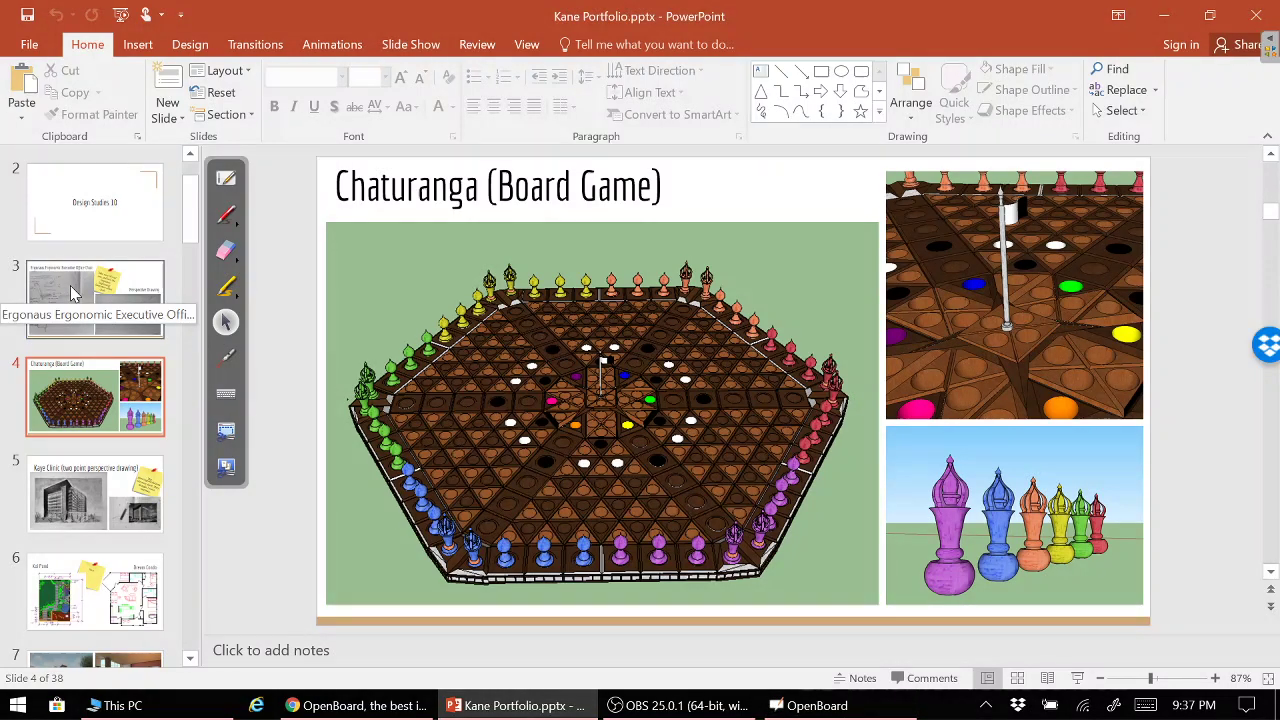
{"action": "left_click", "coordinate": [66, 285]}
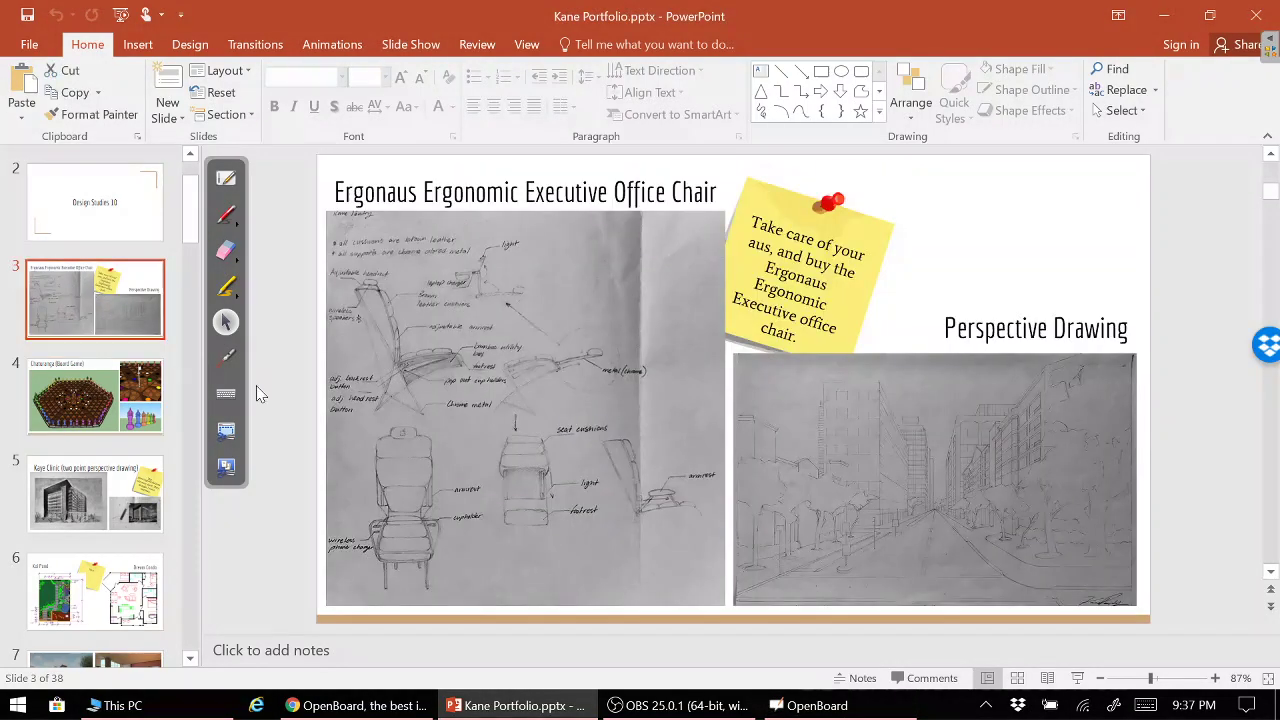
{"action": "left_click", "coordinate": [880, 481]}
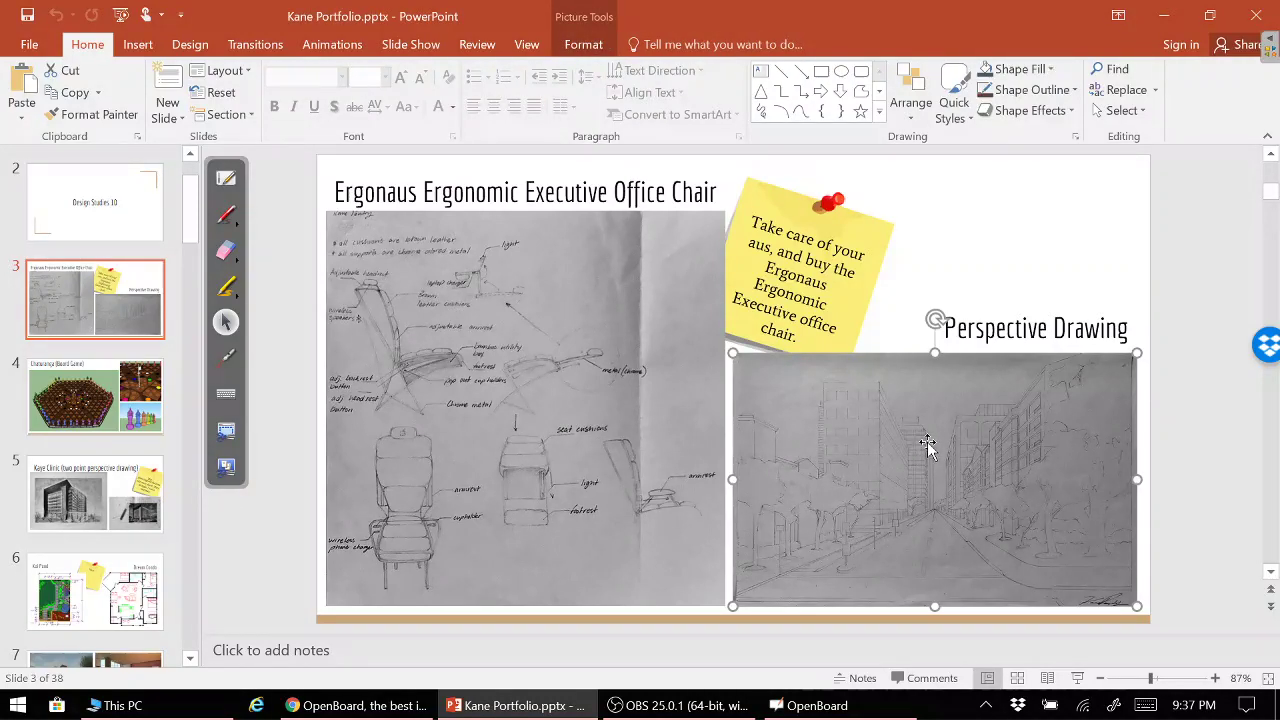
- Display slide 5 and draw a large red X over its smaller reference sheet picture with the pen
{"action": "left_click", "coordinate": [120, 510]}
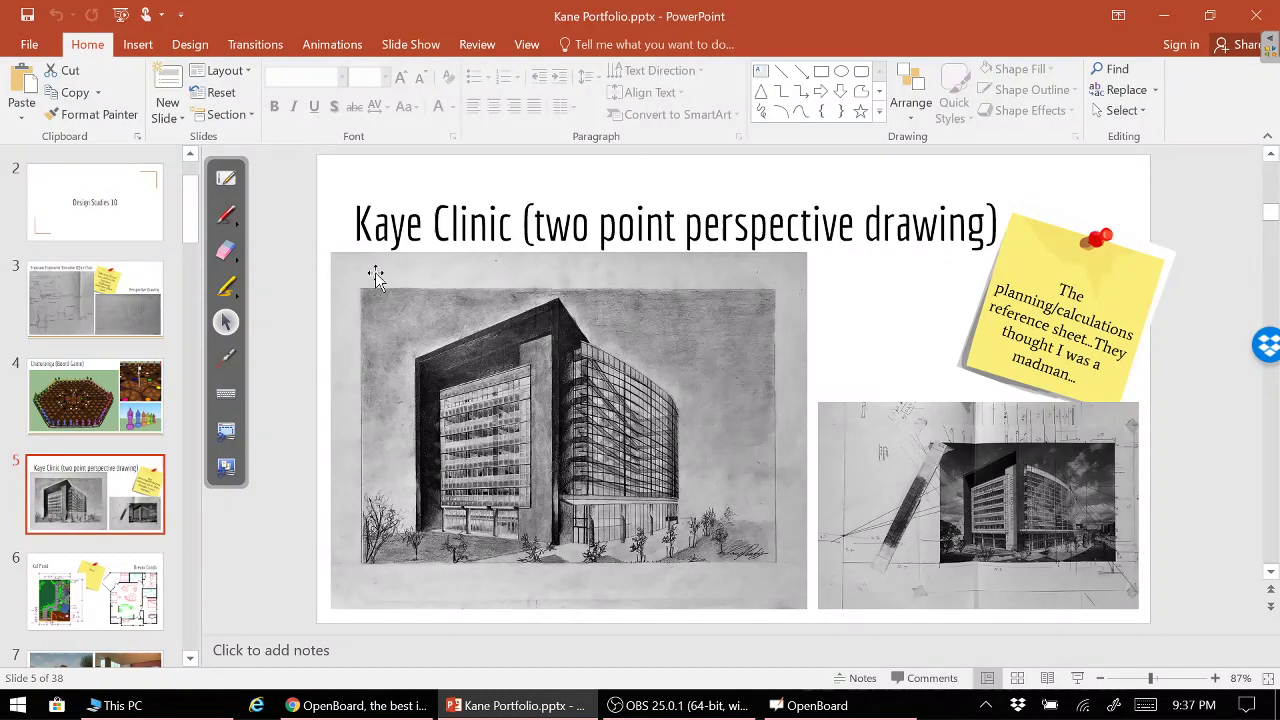
{"action": "left_click", "coordinate": [226, 214]}
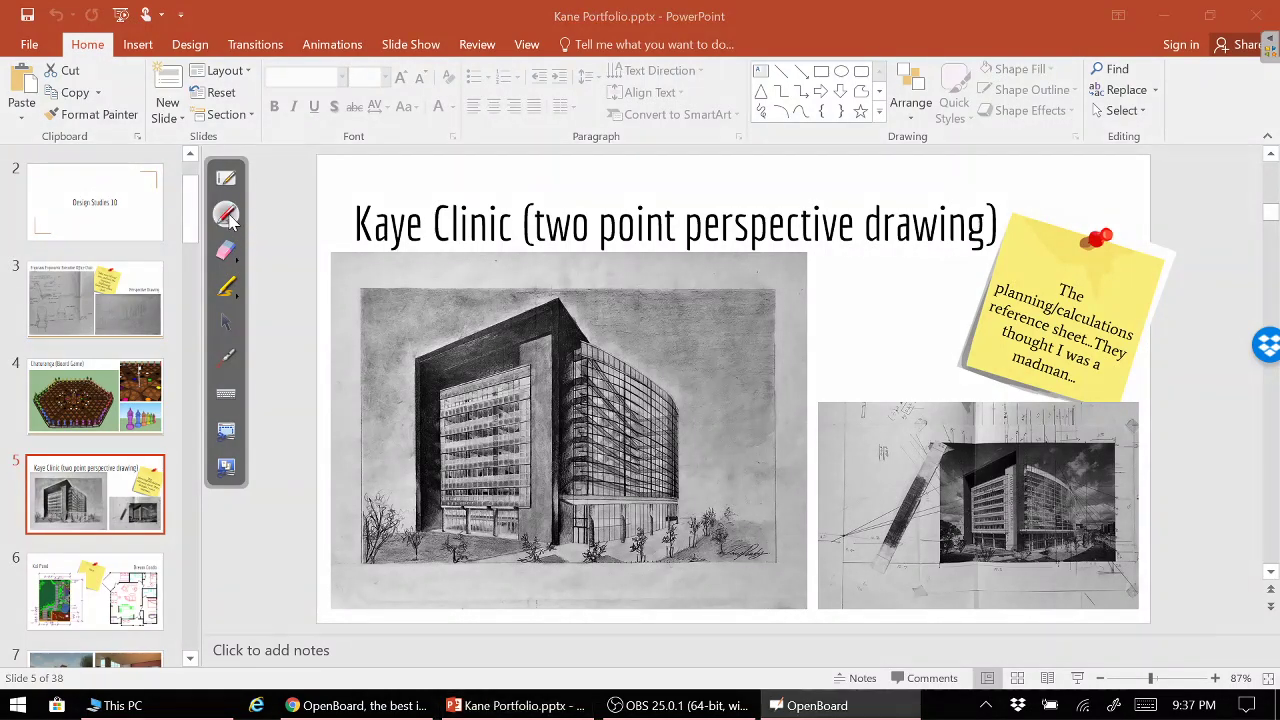
{"action": "left_click_drag", "start_coordinate": [895, 415], "coordinate": [1043, 595]}
{"action": "left_click_drag", "start_coordinate": [1024, 447], "coordinate": [888, 570]}
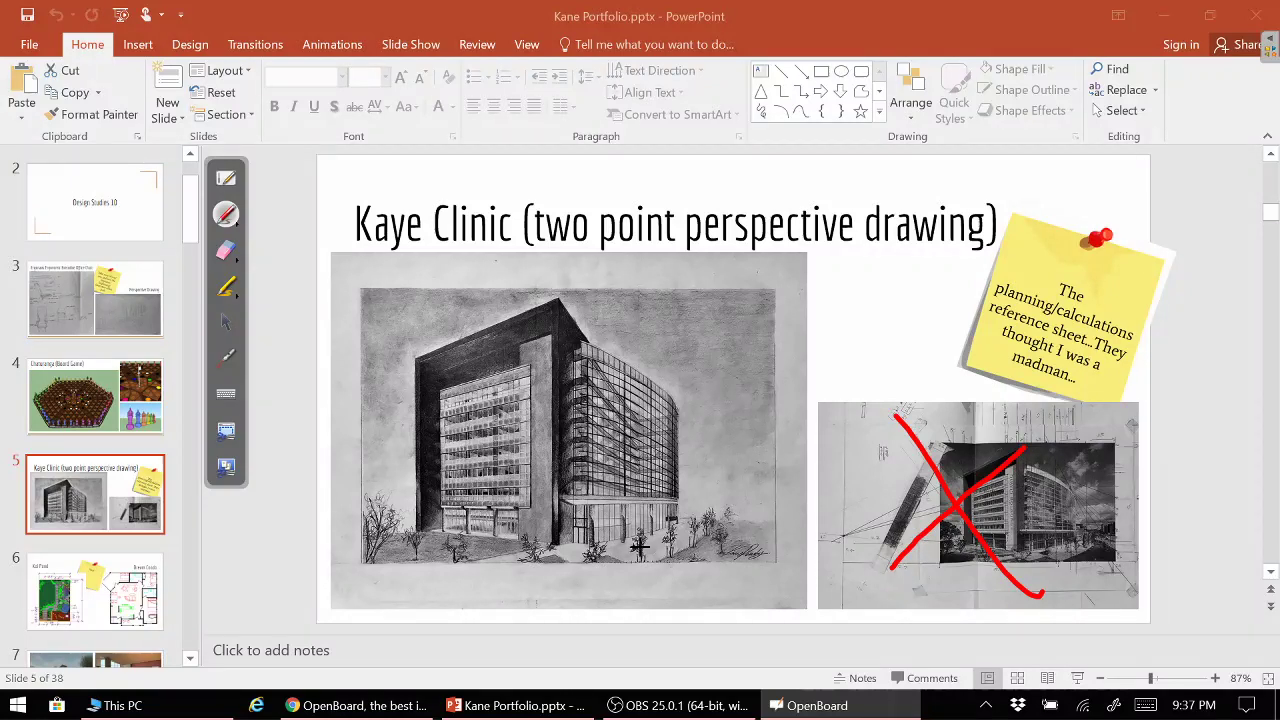
- Erase the stray pen mark beside the slide thumbnails and the red X over the reference sheet picture
{"action": "left_click", "coordinate": [189, 210]}
{"action": "left_click", "coordinate": [226, 252]}
{"action": "left_click_drag", "start_coordinate": [186, 212], "coordinate": [180, 262]}
{"action": "mouse_move", "coordinate": [871, 414]}
{"action": "left_mouse_down"}
{"action": "mouse_move", "coordinate": [1049, 464]}
{"action": "mouse_move", "coordinate": [892, 462]}
{"action": "mouse_move", "coordinate": [948, 482]}
{"action": "mouse_move", "coordinate": [893, 567]}
{"action": "mouse_move", "coordinate": [1050, 610]}
{"action": "mouse_move", "coordinate": [988, 550]}
{"action": "left_mouse_up"}
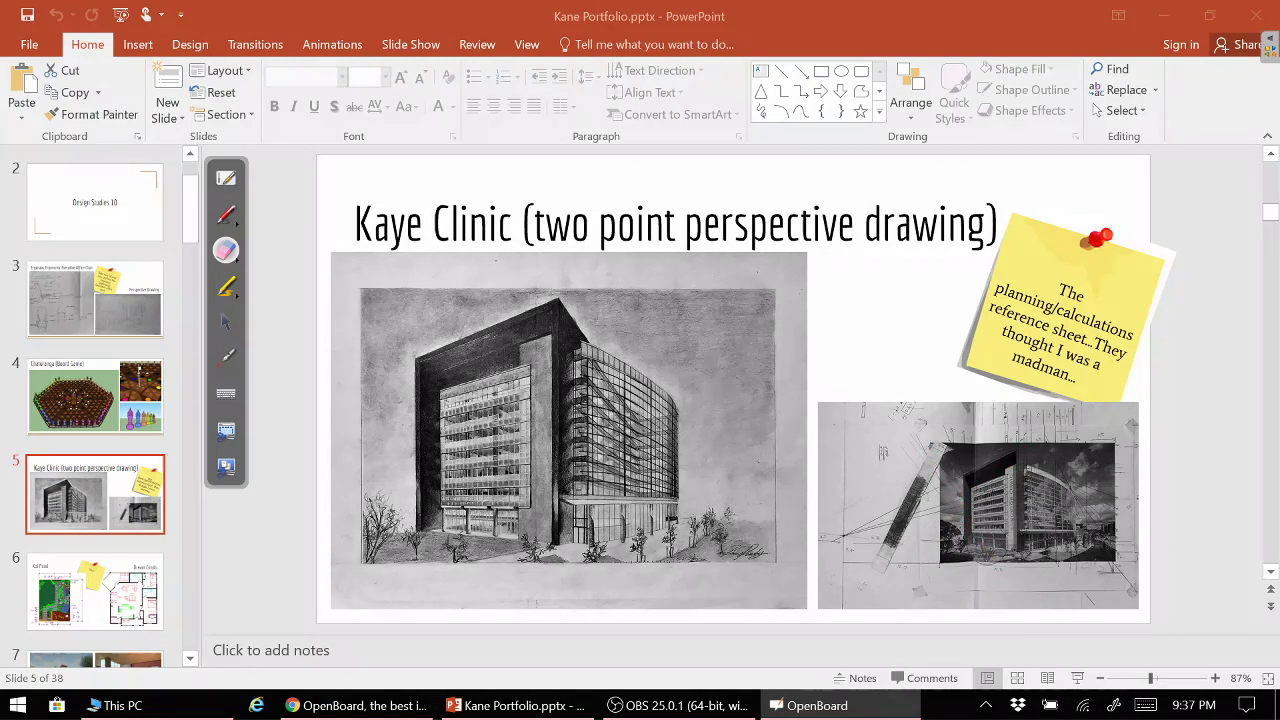
- Try the laser pointer, return to the selection tool, and browse the slide thumbnails down to around slide 24
{"action": "left_click", "coordinate": [226, 356]}
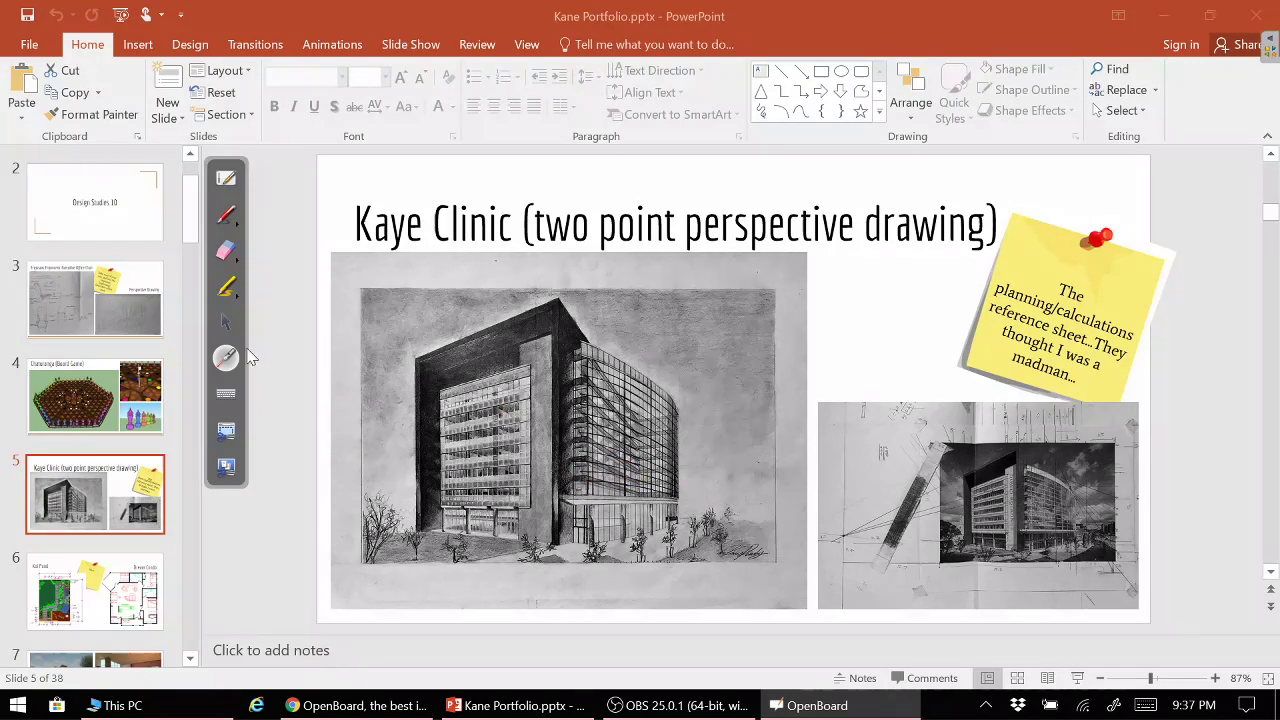
{"action": "left_click", "coordinate": [226, 322]}
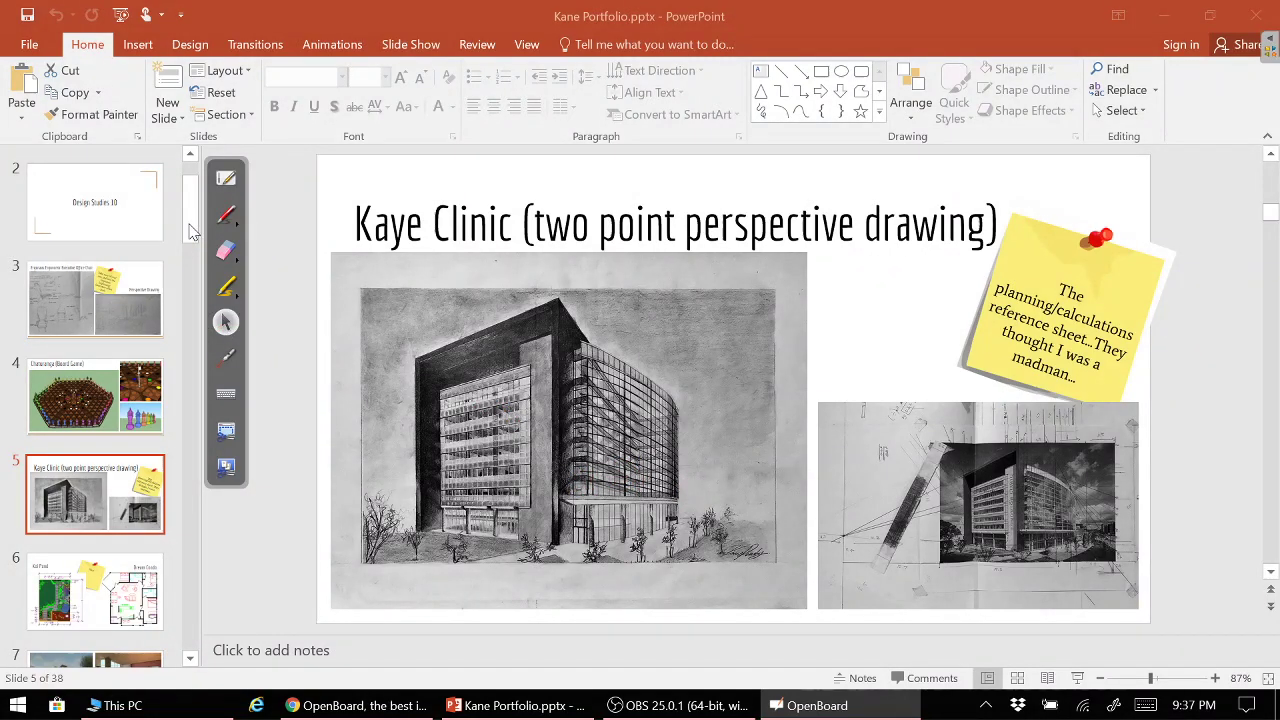
{"action": "left_click", "coordinate": [192, 238]}
{"action": "left_click_drag", "start_coordinate": [192, 232], "coordinate": [192, 478]}
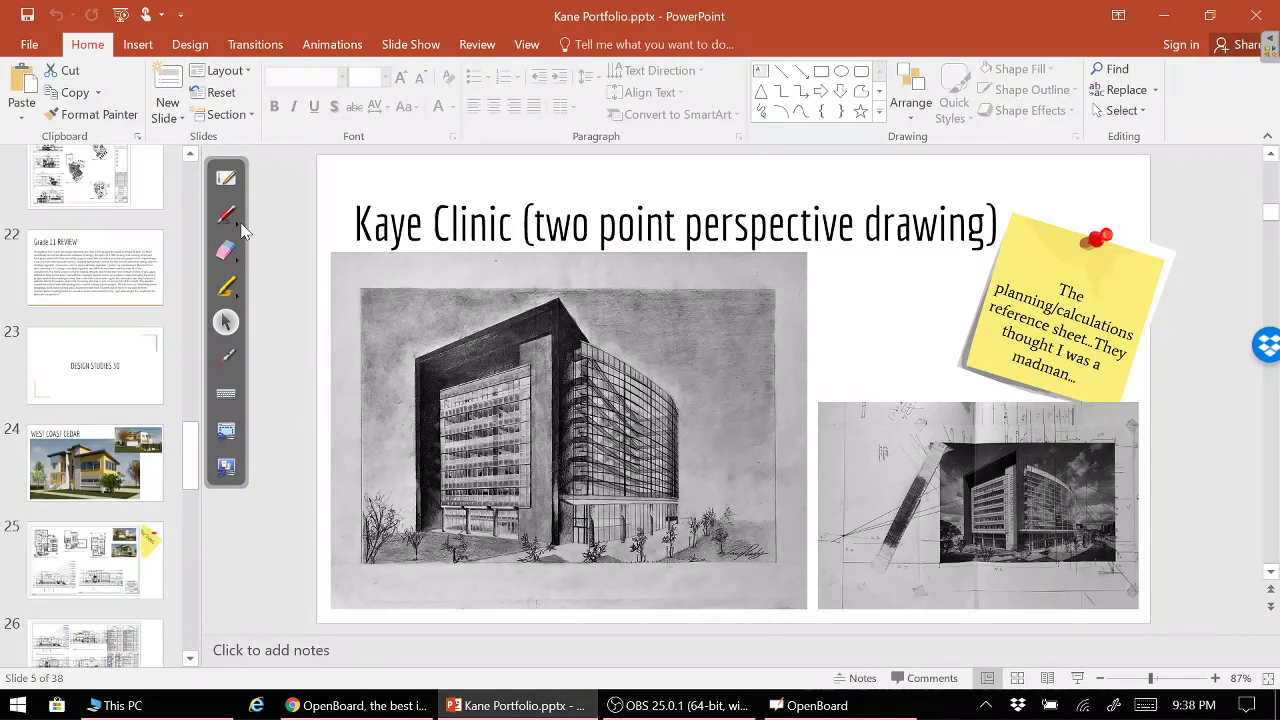
- Display slide 25 with the house plan sheets, point at its elevation drawings with the laser pointer, and return to the selection tool
{"action": "scroll", "coordinate": [90, 340], "scroll_direction": "up", "scroll_amount": 1}
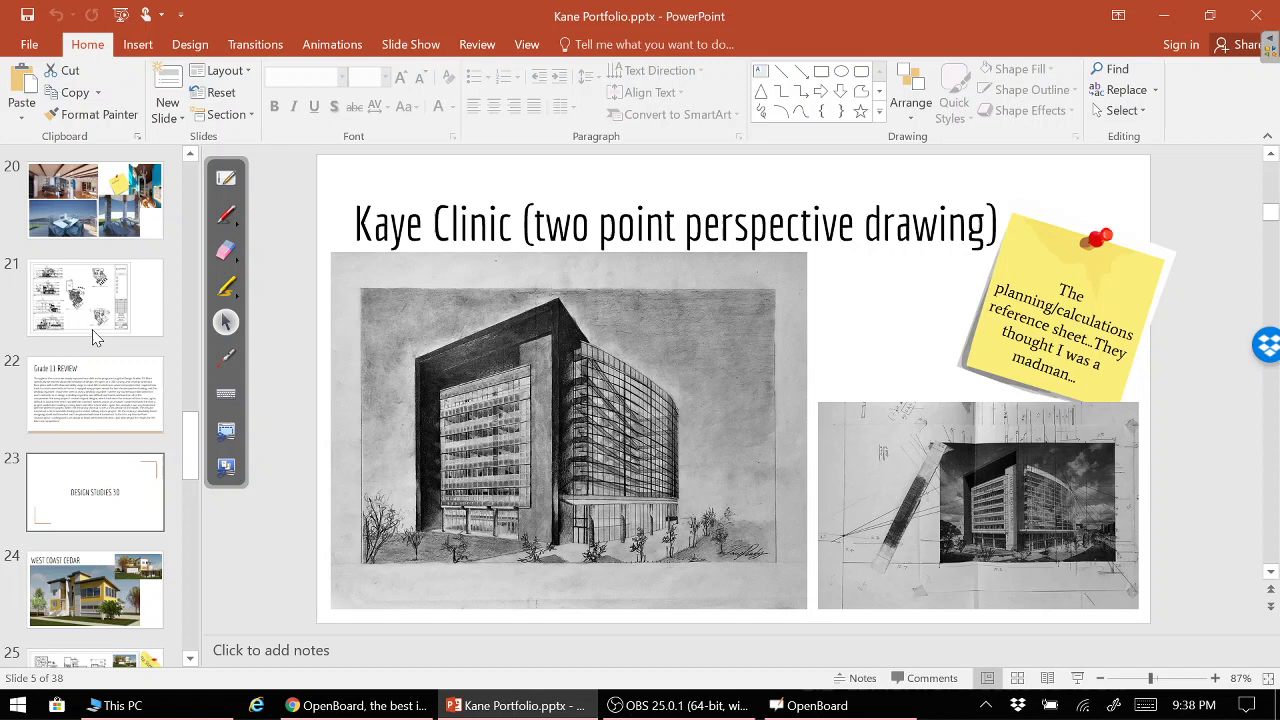
{"action": "scroll", "coordinate": [95, 345], "scroll_direction": "down", "scroll_amount": 1}
{"action": "scroll", "coordinate": [91, 346], "scroll_direction": "down", "scroll_amount": 1}
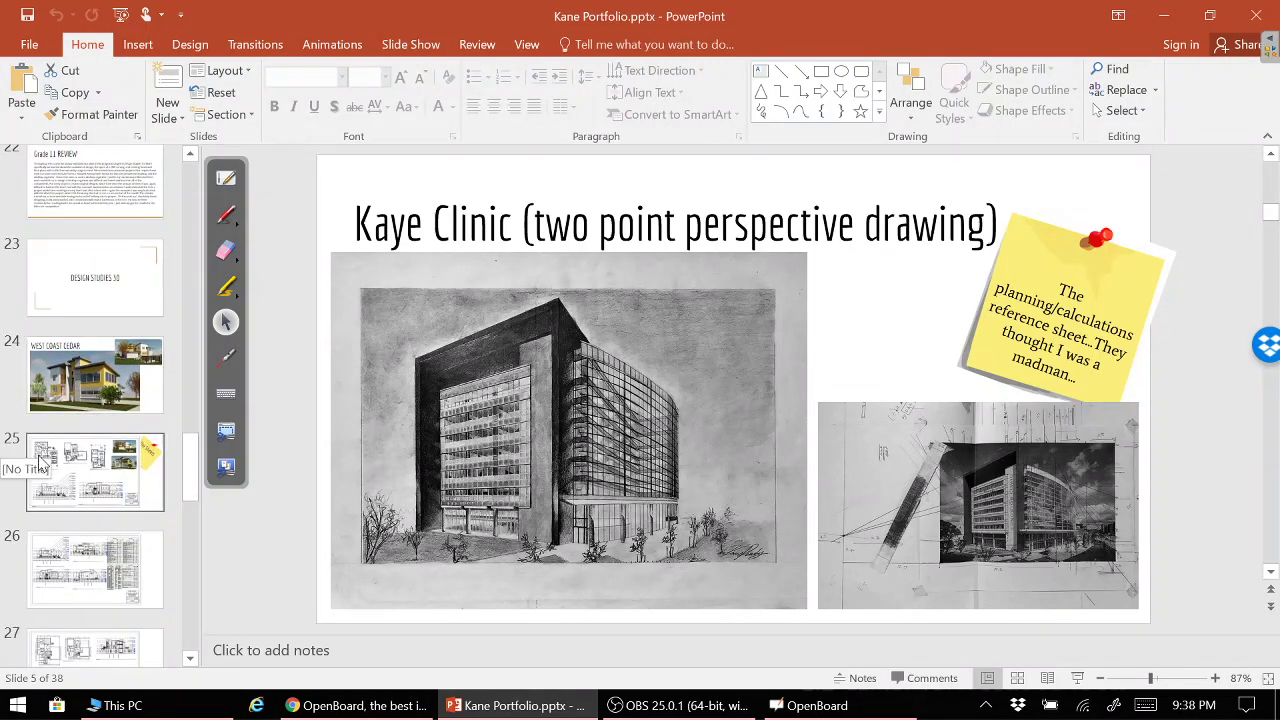
{"action": "left_click", "coordinate": [110, 478]}
{"action": "left_click", "coordinate": [226, 357]}
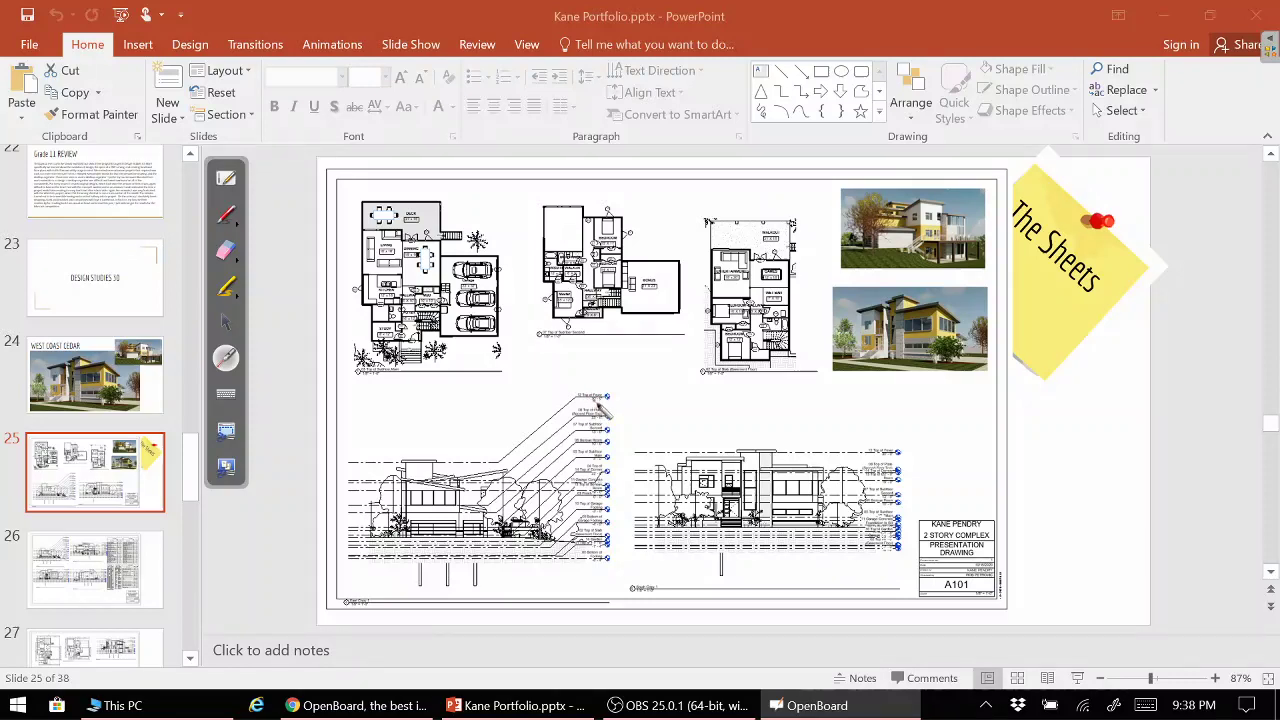
{"action": "left_click", "coordinate": [586, 449]}
{"action": "left_click", "coordinate": [866, 509]}
{"action": "left_click", "coordinate": [236, 321]}
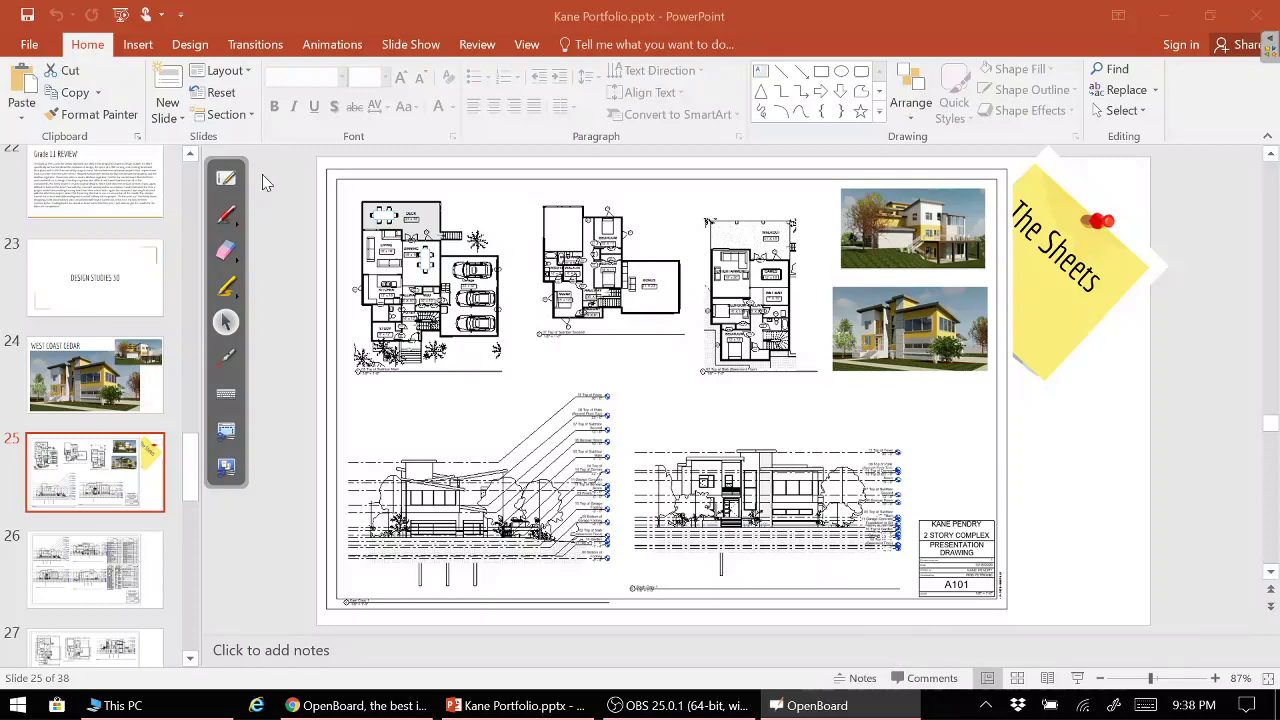
- Switch to the OpenBoard whiteboard and back to desktop mode, and close the Kane Portfolio presentation
{"action": "left_click", "coordinate": [226, 178]}
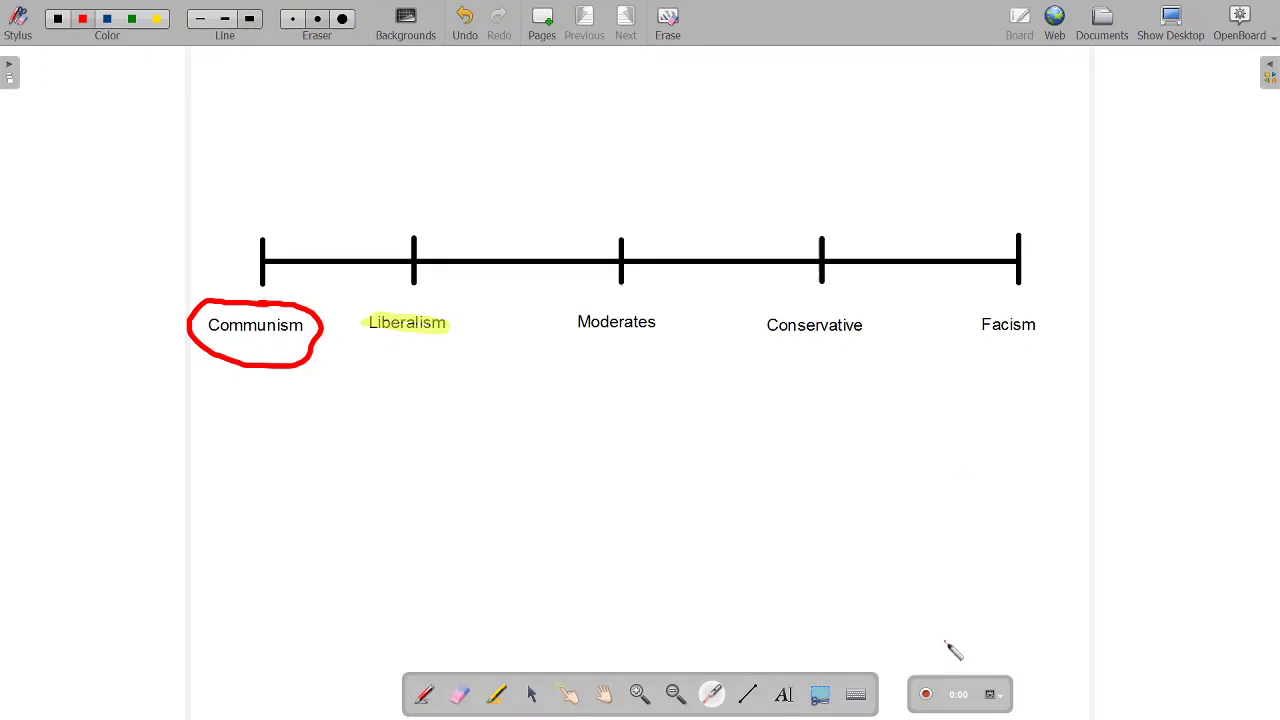
{"action": "left_click", "coordinate": [1175, 25]}
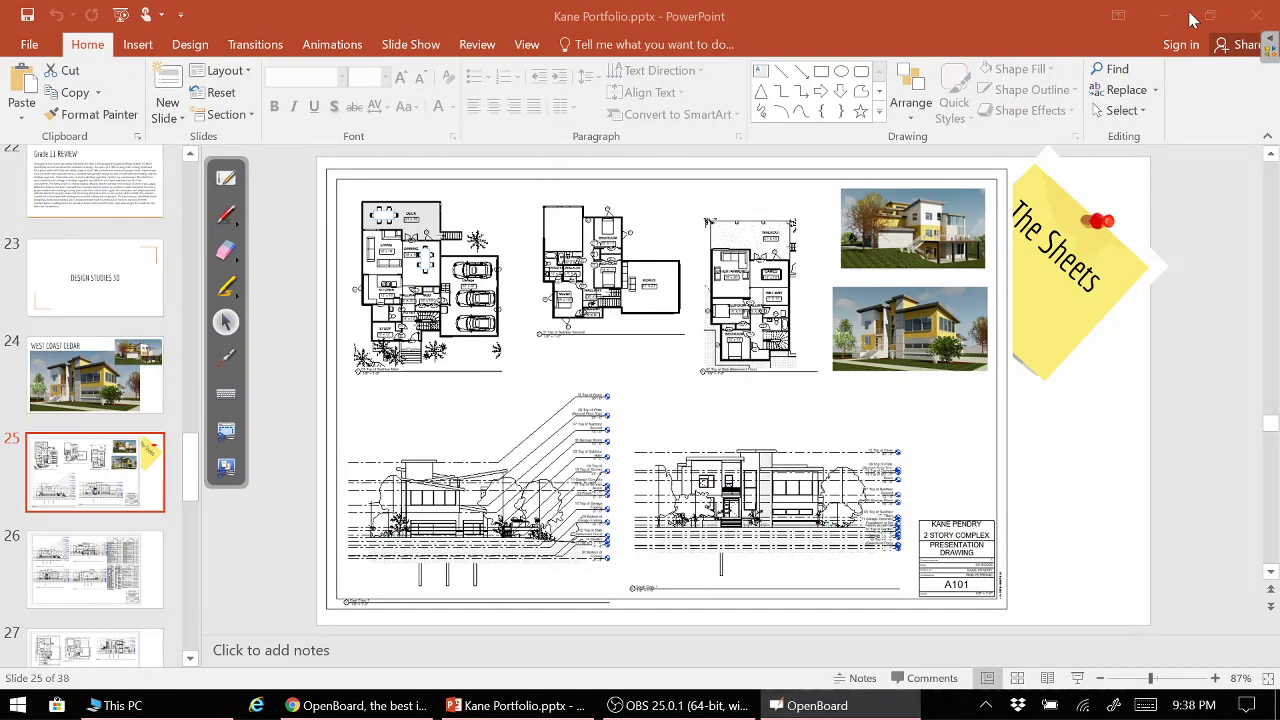
{"action": "left_click", "coordinate": [1256, 17]}
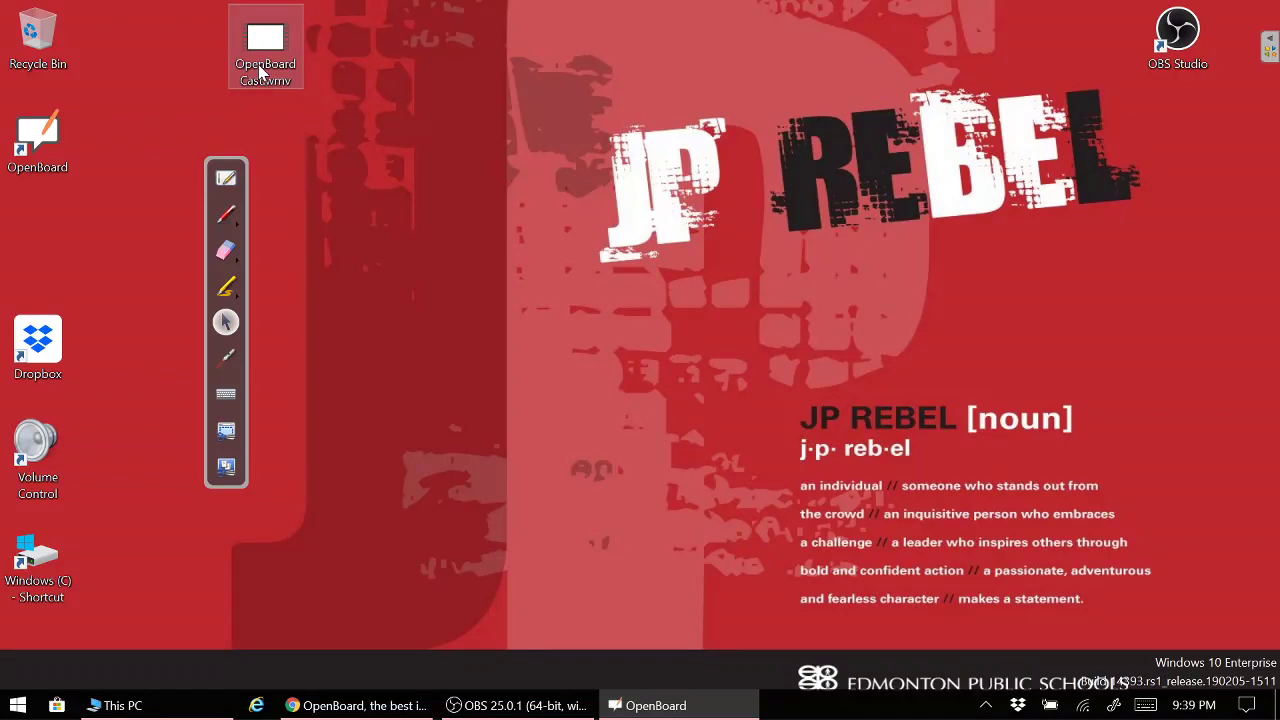
- Rename the OpenBoard Cast.wmv recording on the desktop as Presentation.wmv
{"action": "right_click", "coordinate": [258, 66]}
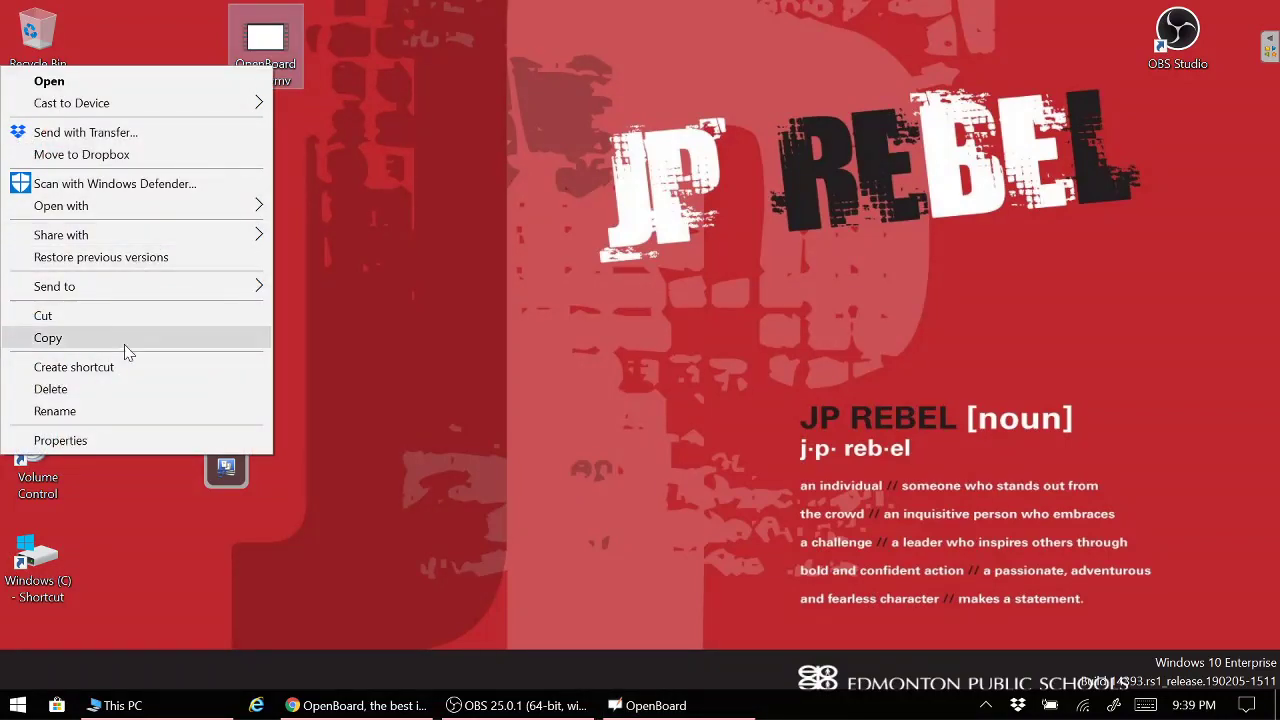
{"action": "left_click", "coordinate": [80, 411]}
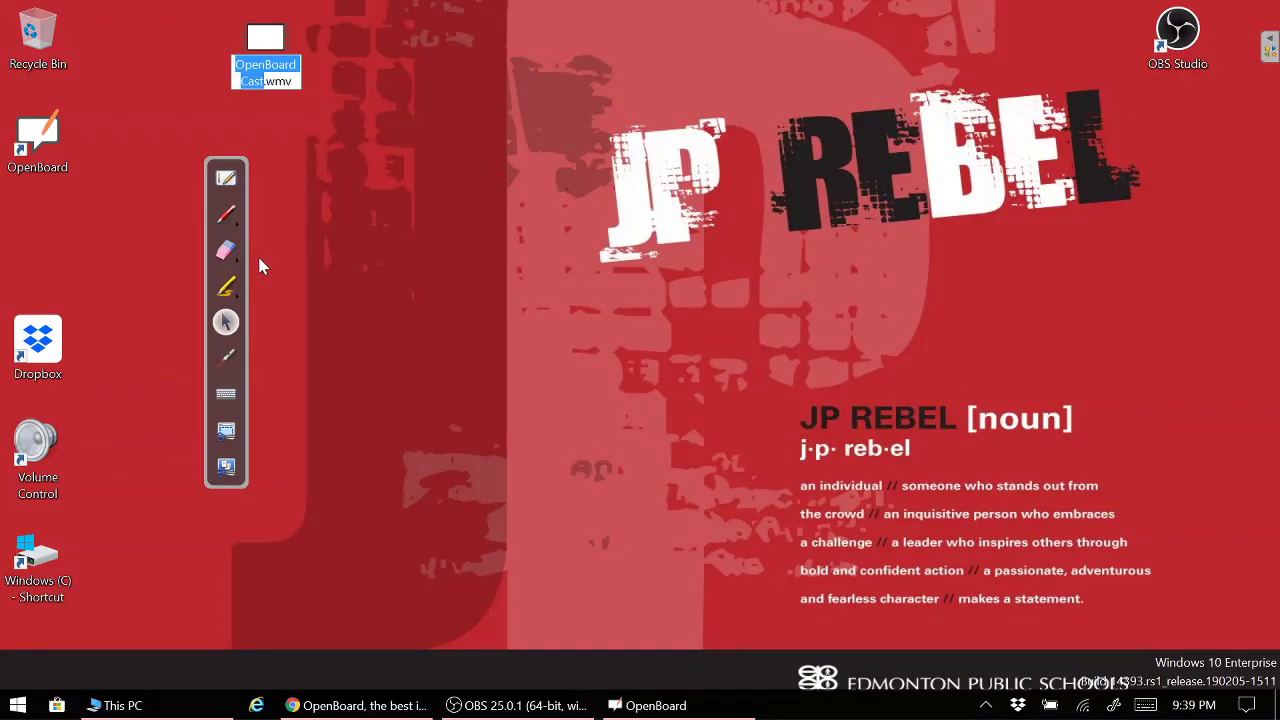
{"action": "type", "text": "Pre"}
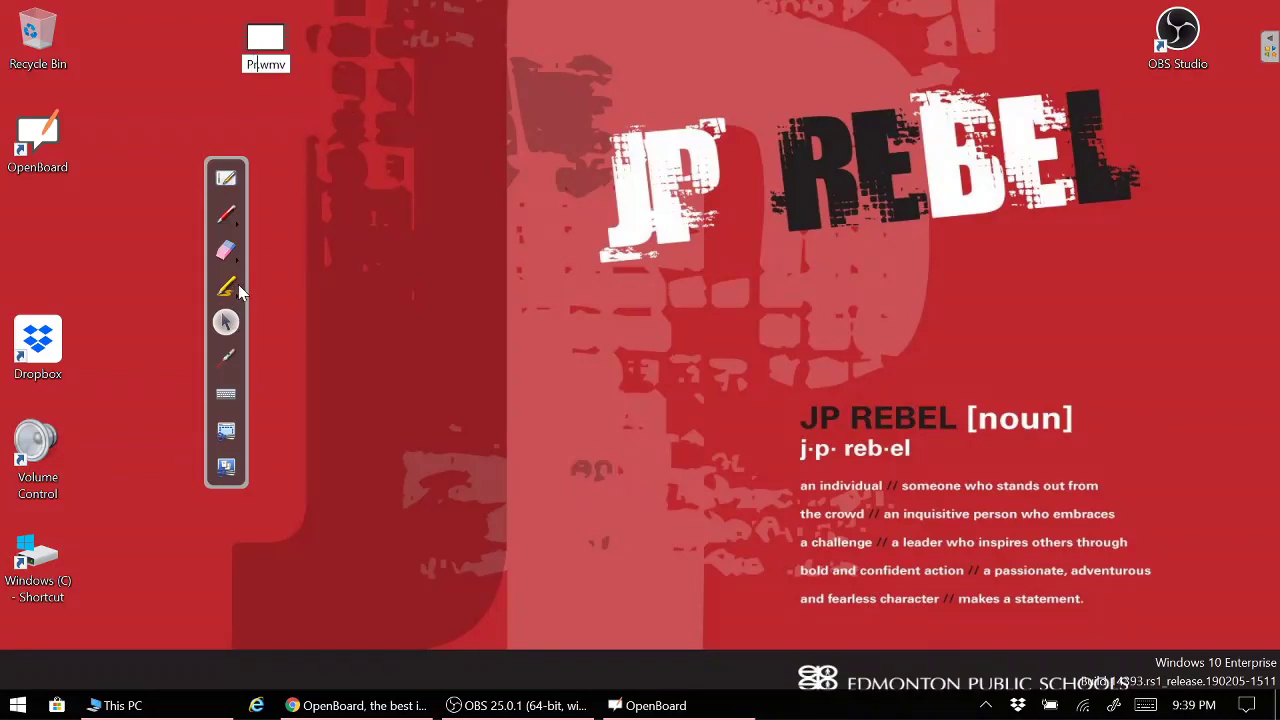
{"action": "type", "text": "sentation"}
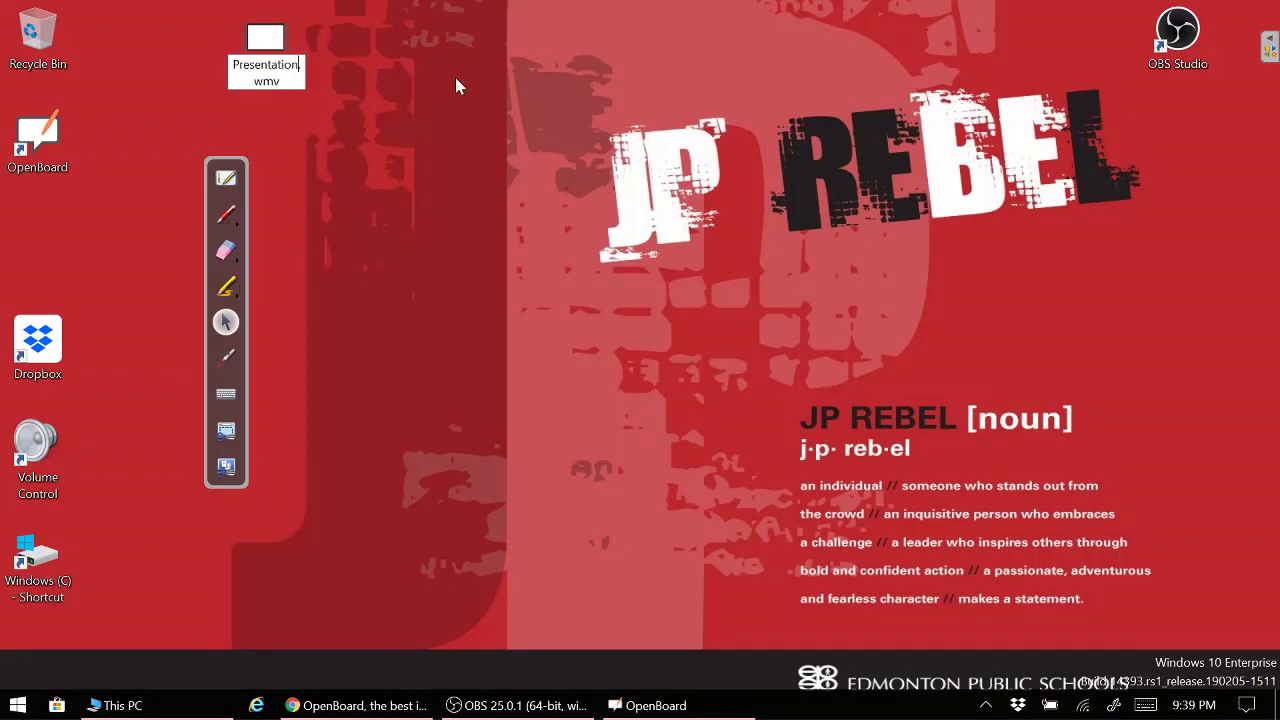
{"action": "key", "text": "Return"}
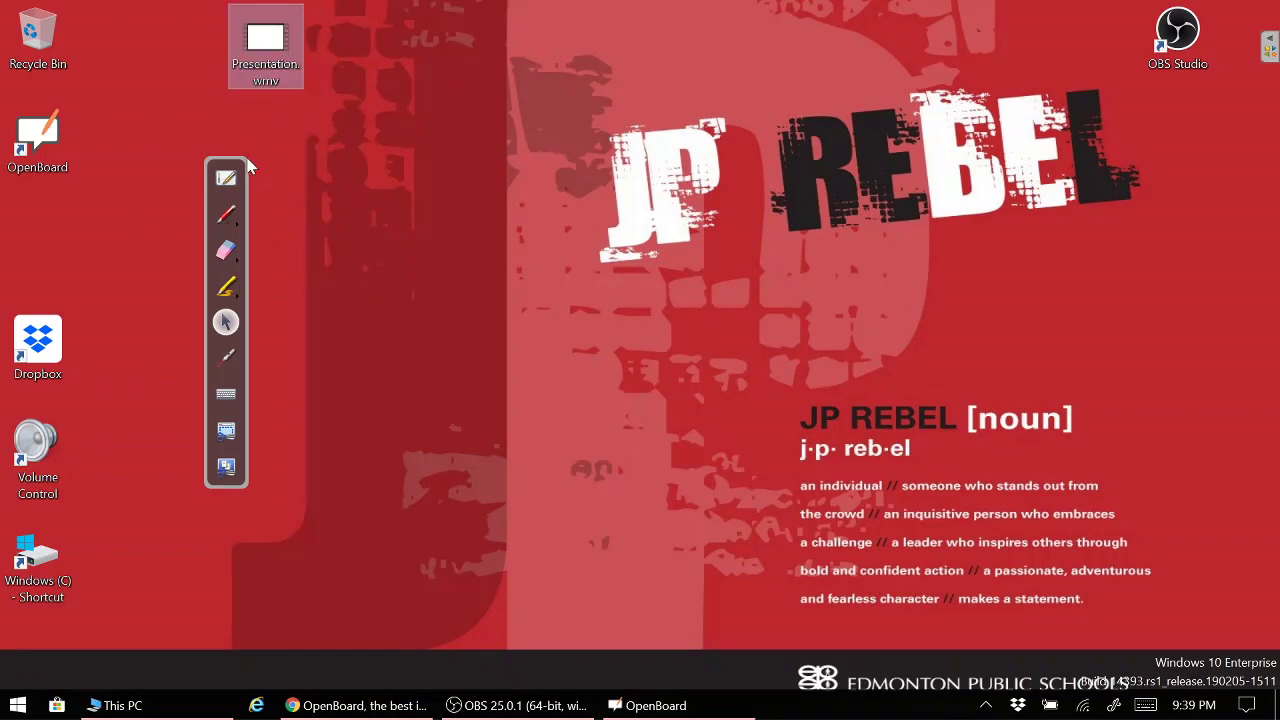
{"action": "left_click", "coordinate": [181, 124]}
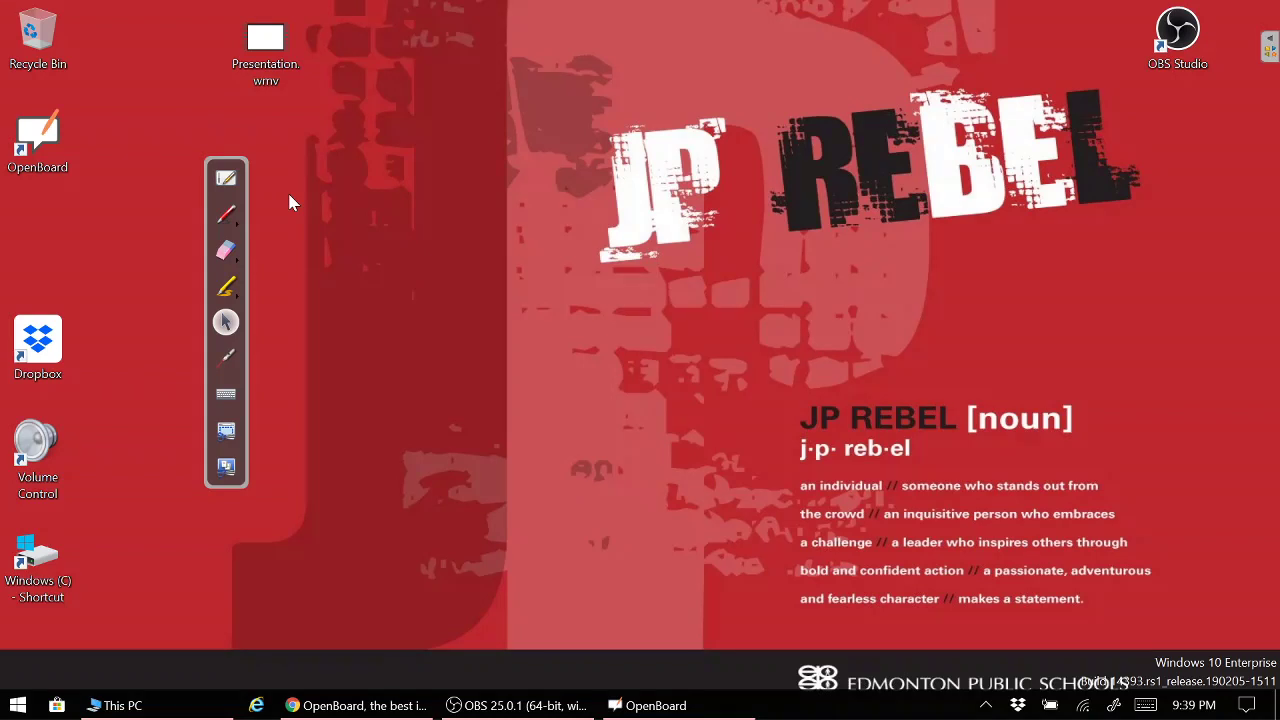
- Switch to Chrome, open youtube.com in a new tab, and start a video upload
{"action": "left_click", "coordinate": [320, 705]}
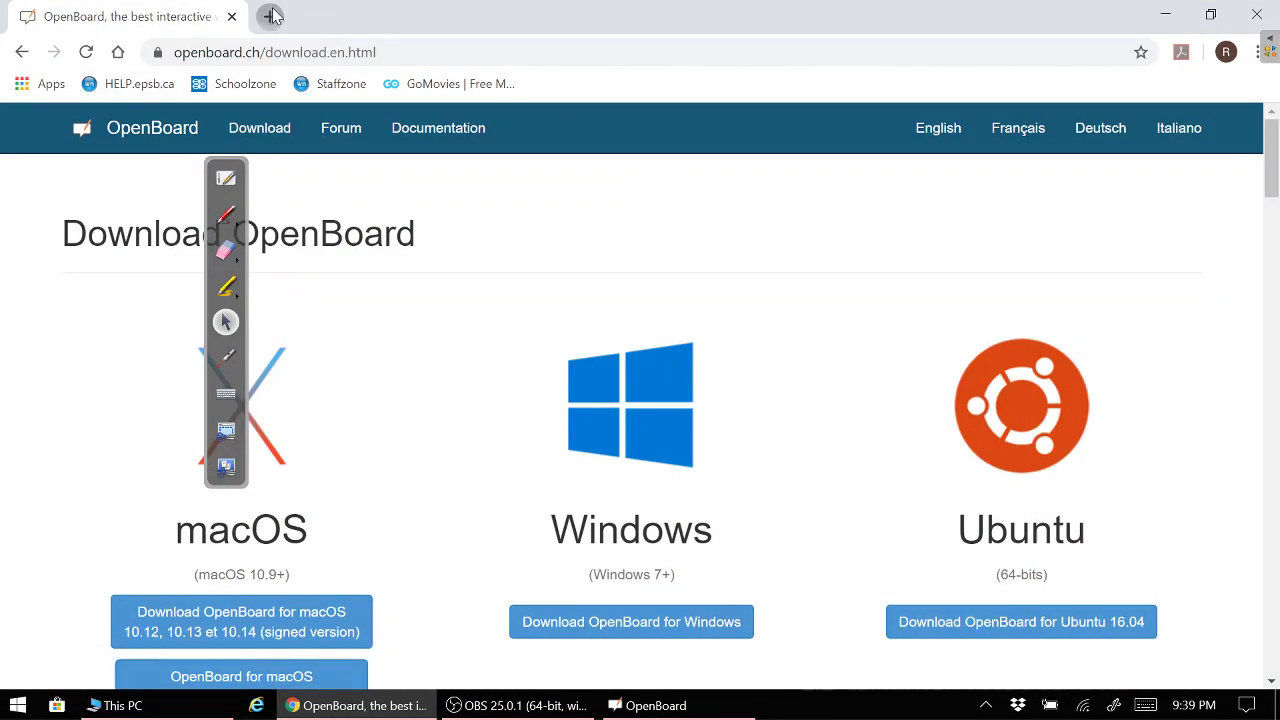
{"action": "left_click", "coordinate": [269, 14]}
{"action": "type", "text": "youtube.com"}
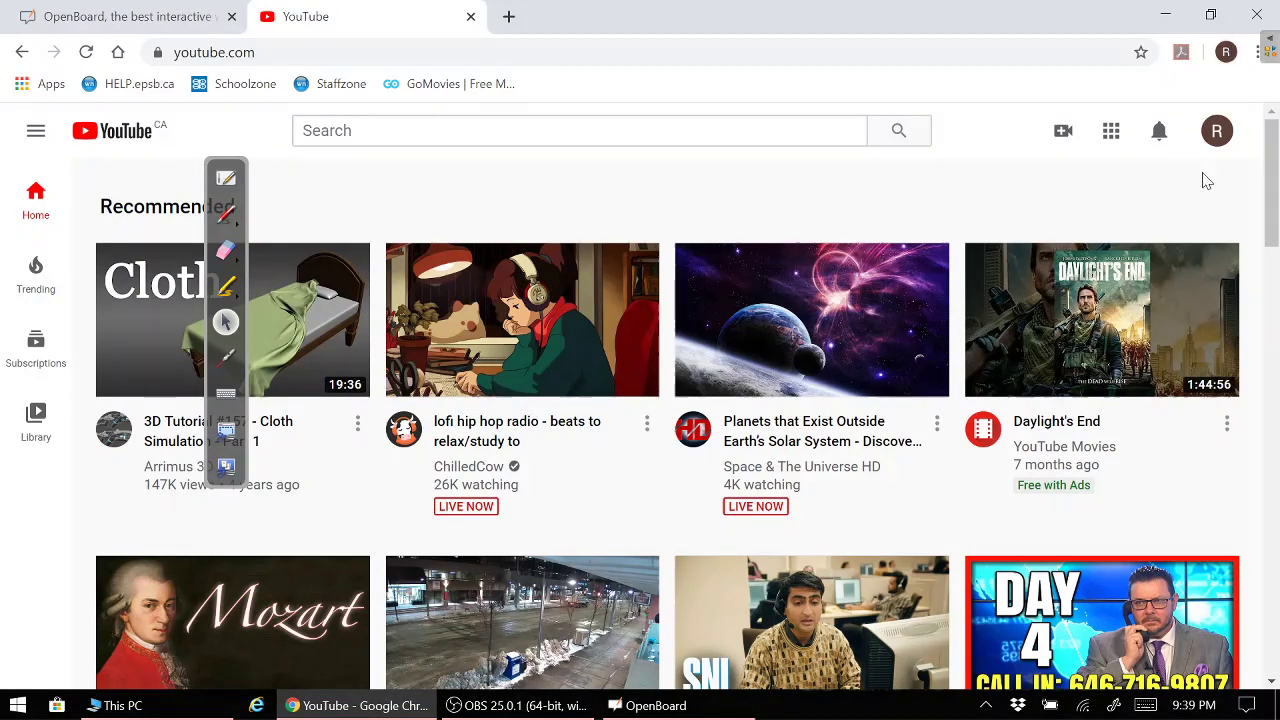
{"action": "left_click", "coordinate": [1062, 136]}
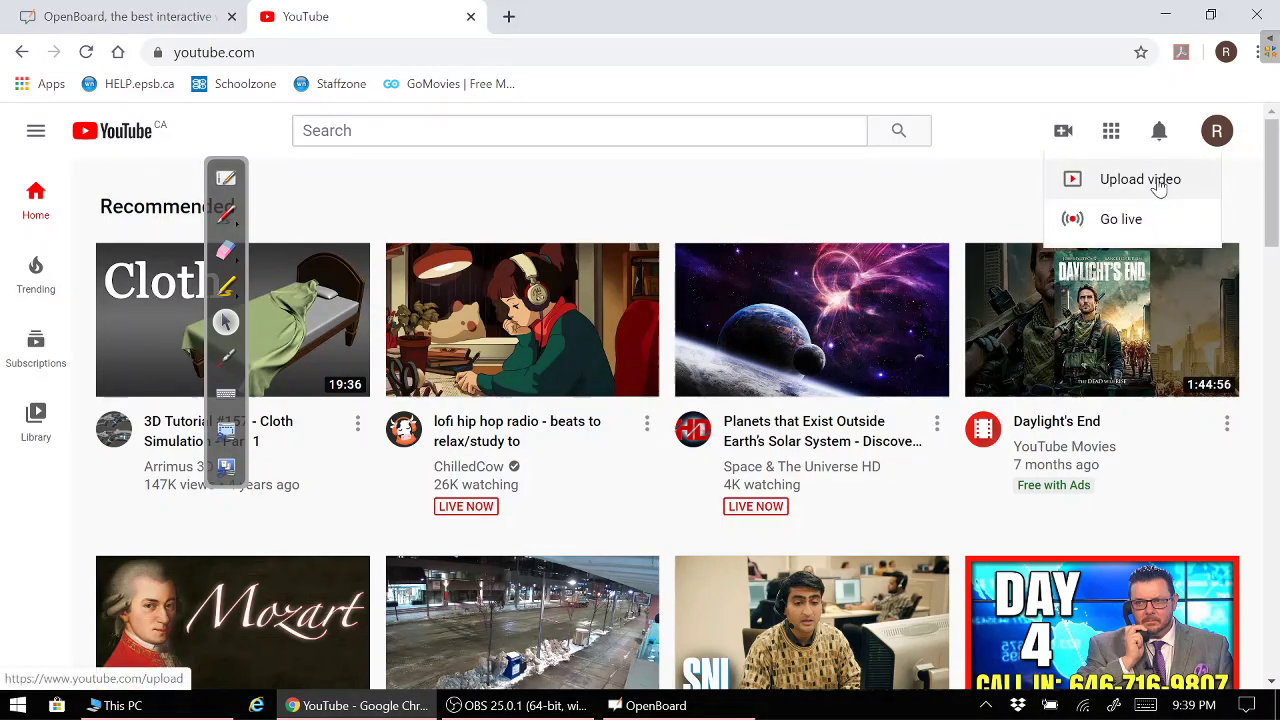
{"action": "left_click", "coordinate": [1140, 180]}
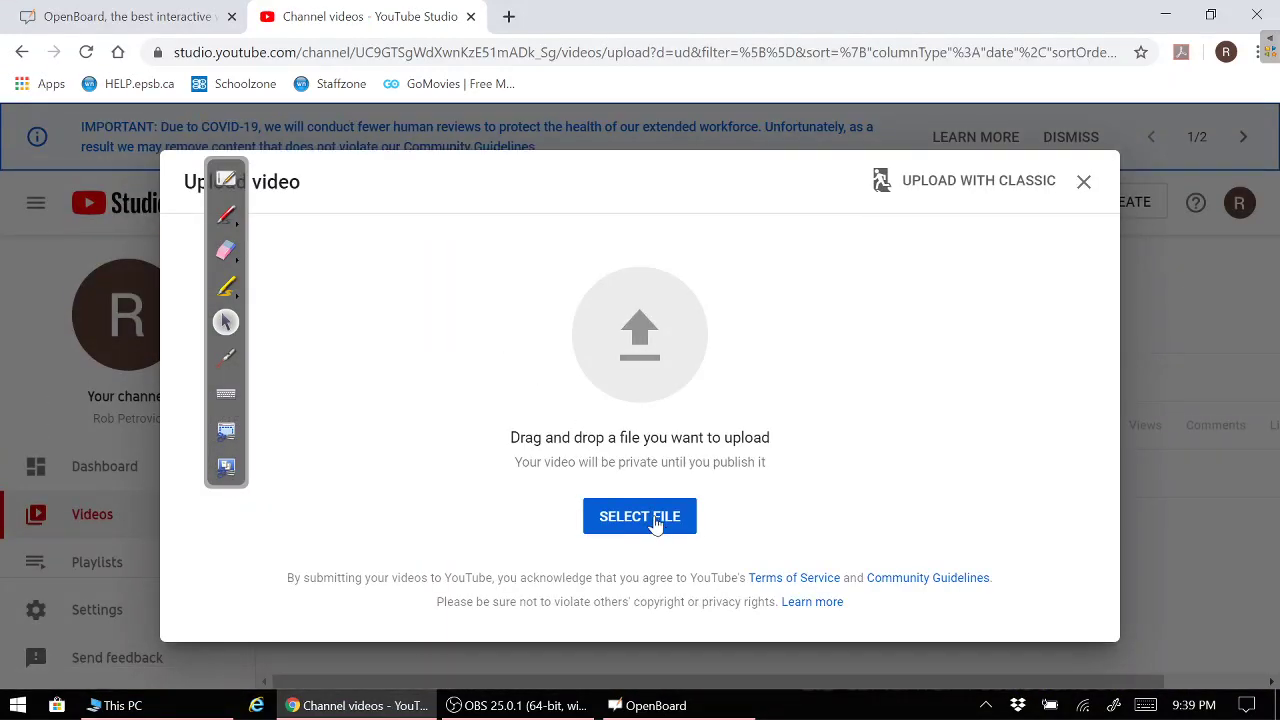
- Choose Presentation.wmv from the Desktop folder as the video file to upload
{"action": "left_click", "coordinate": [657, 523]}
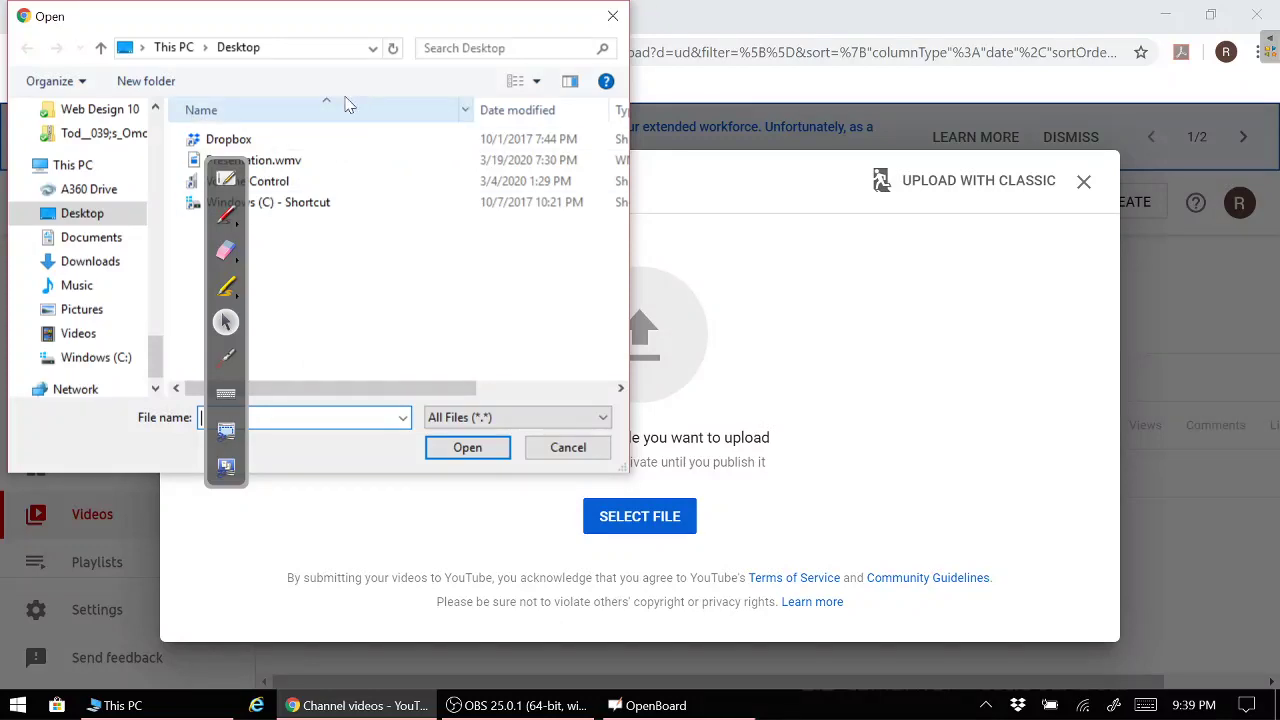
{"action": "left_click_drag", "start_coordinate": [340, 28], "coordinate": [627, 33]}
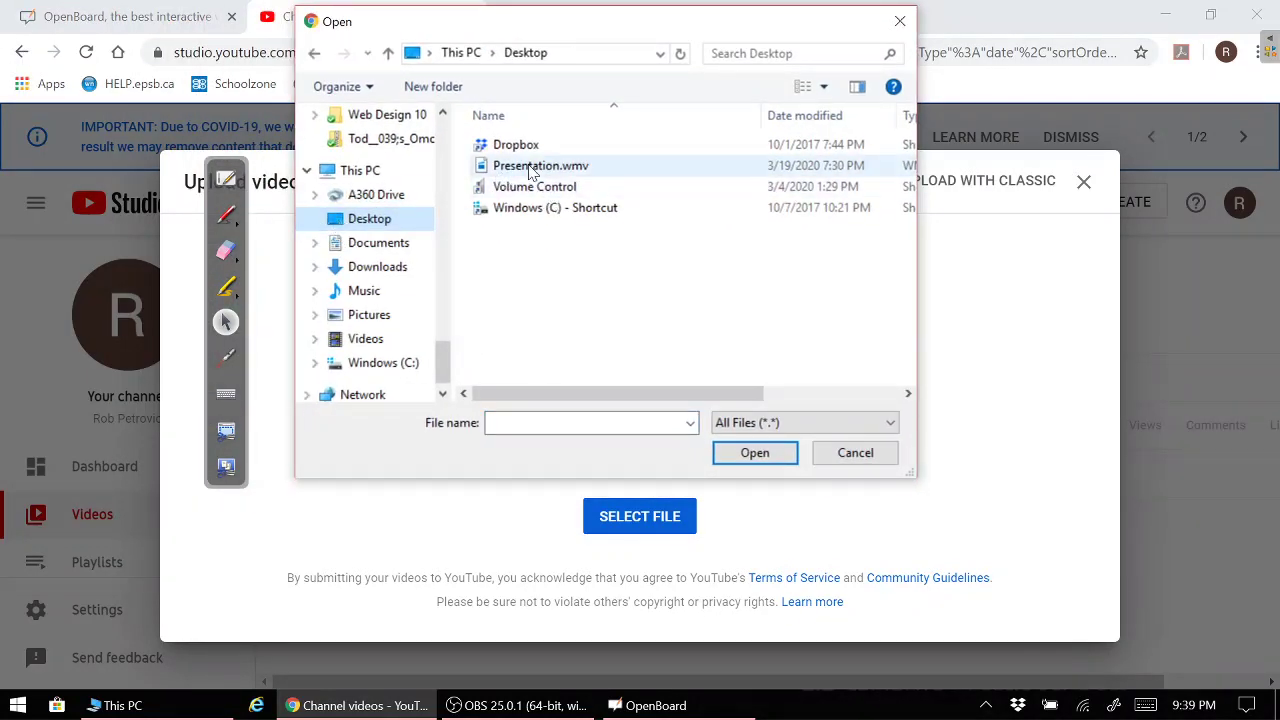
{"action": "double_click", "coordinate": [529, 167]}
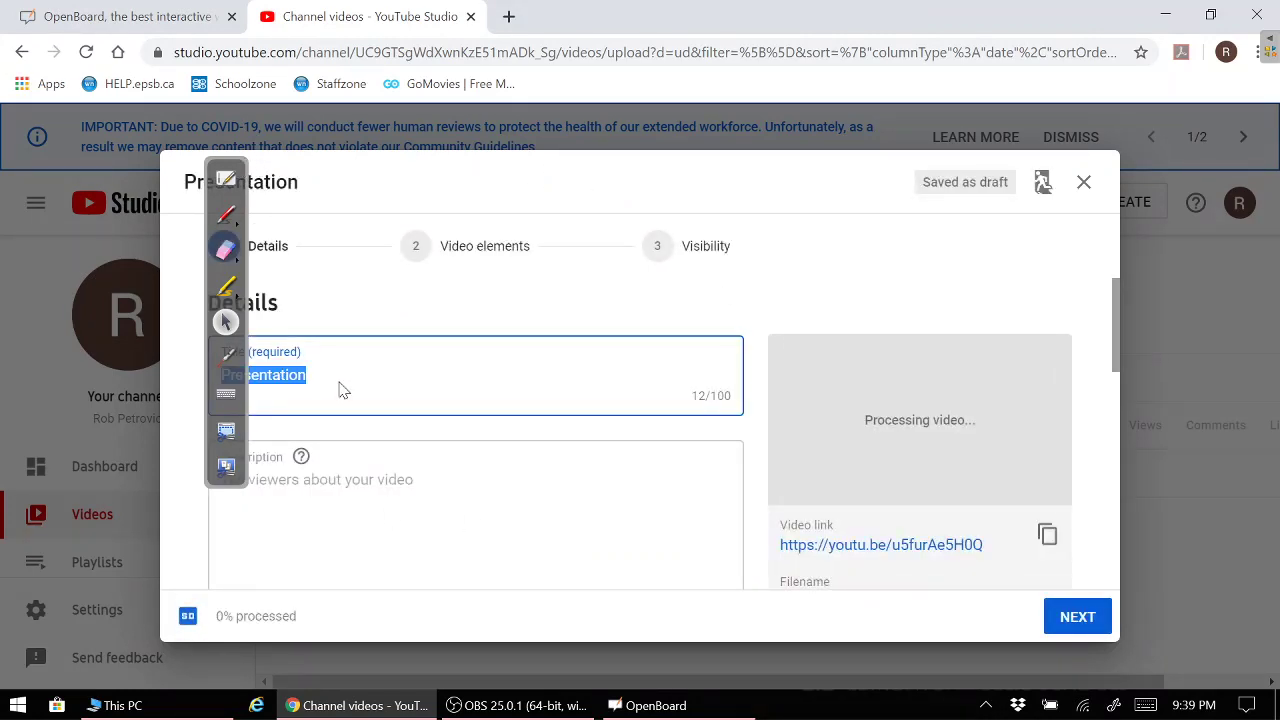
- Move the floating OpenBoard toolbar clear of the upload details and mark the video as made for kids
{"action": "left_click_drag", "start_coordinate": [245, 200], "coordinate": [106, 216]}
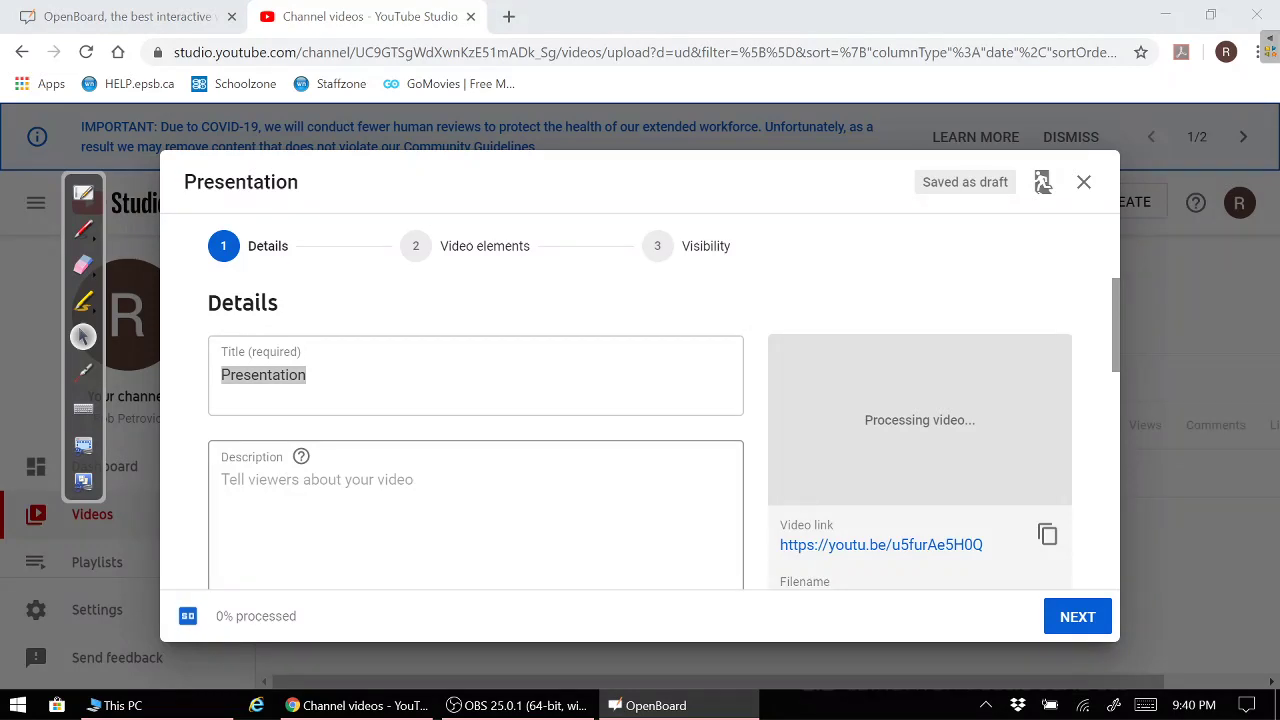
{"action": "scroll", "coordinate": [440, 417], "scroll_direction": "down", "scroll_amount": 4}
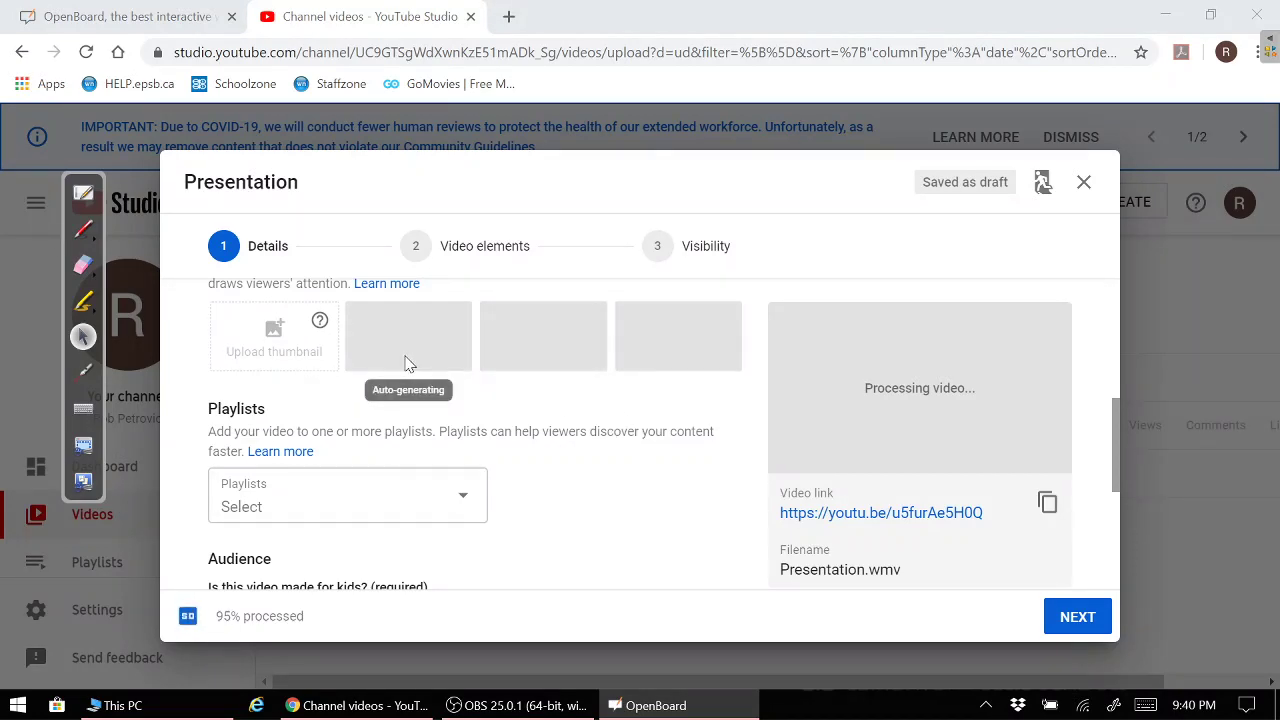
{"action": "scroll", "coordinate": [543, 480], "scroll_direction": "down", "scroll_amount": 1}
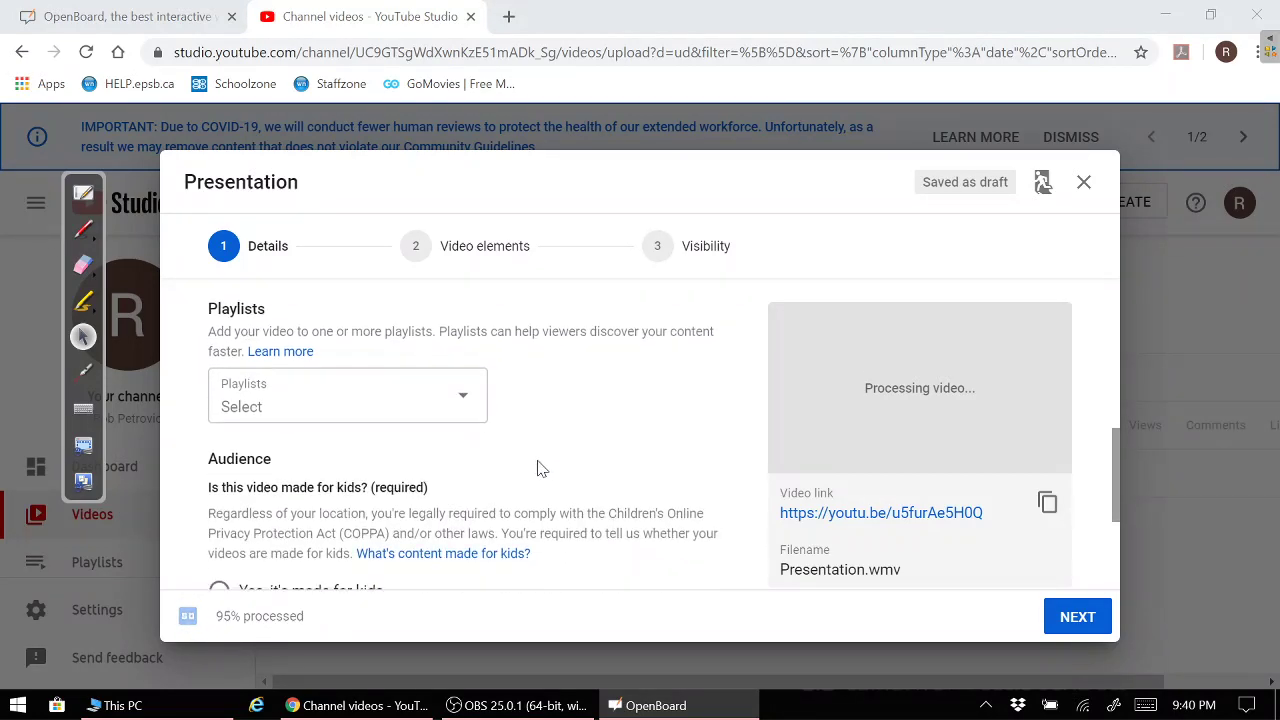
{"action": "scroll", "coordinate": [537, 468], "scroll_direction": "down", "scroll_amount": 1}
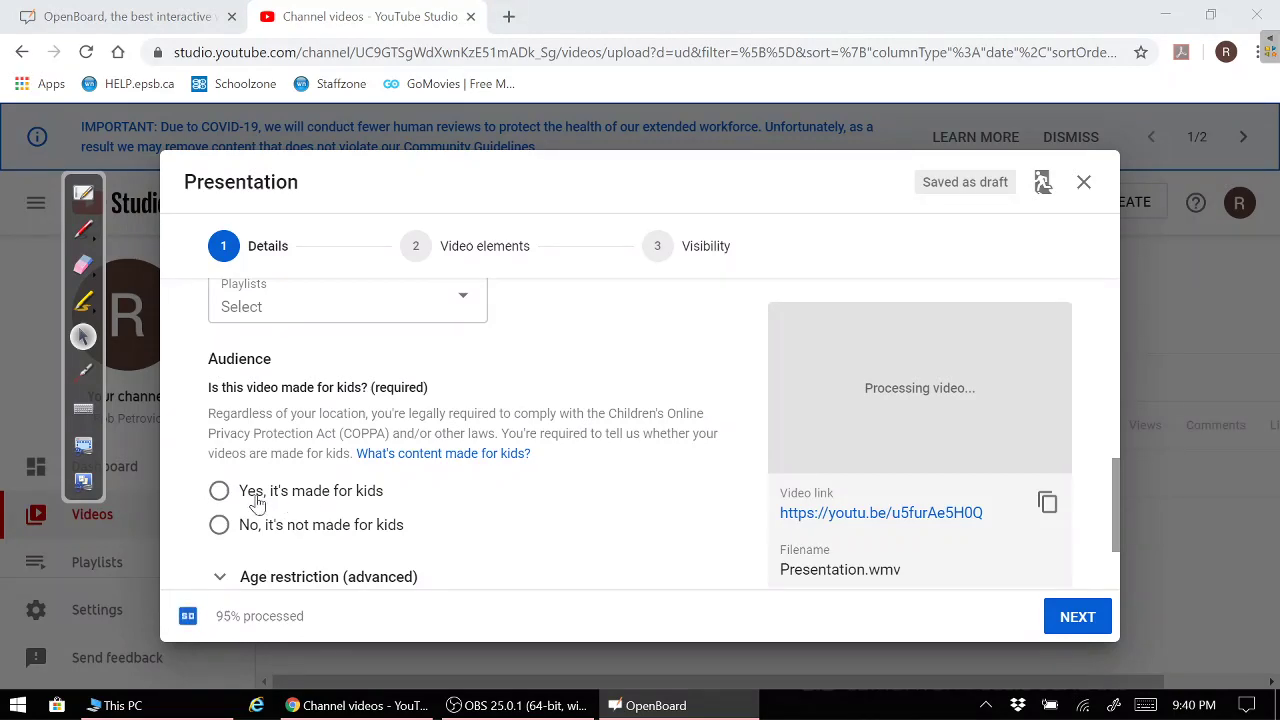
{"action": "left_click", "coordinate": [219, 491]}
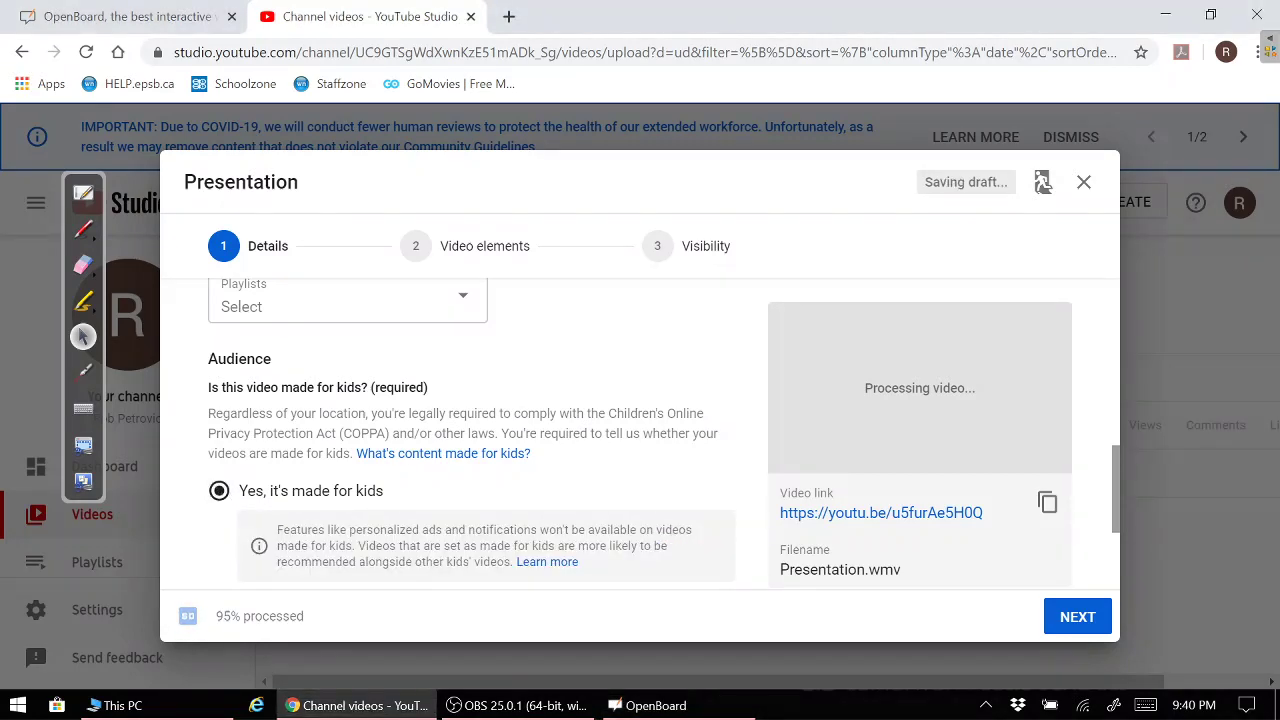
{"action": "scroll", "coordinate": [560, 408], "scroll_direction": "down", "scroll_amount": 1}
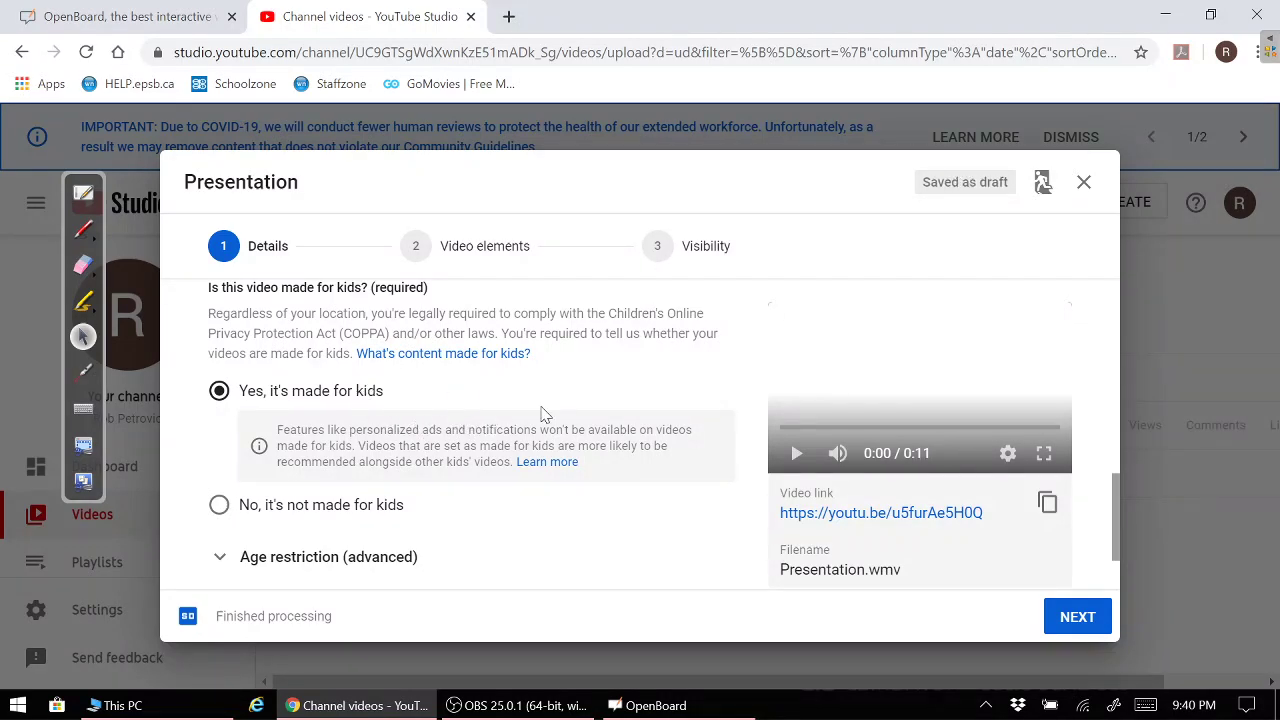
{"action": "scroll", "coordinate": [545, 415], "scroll_direction": "up", "scroll_amount": 5}
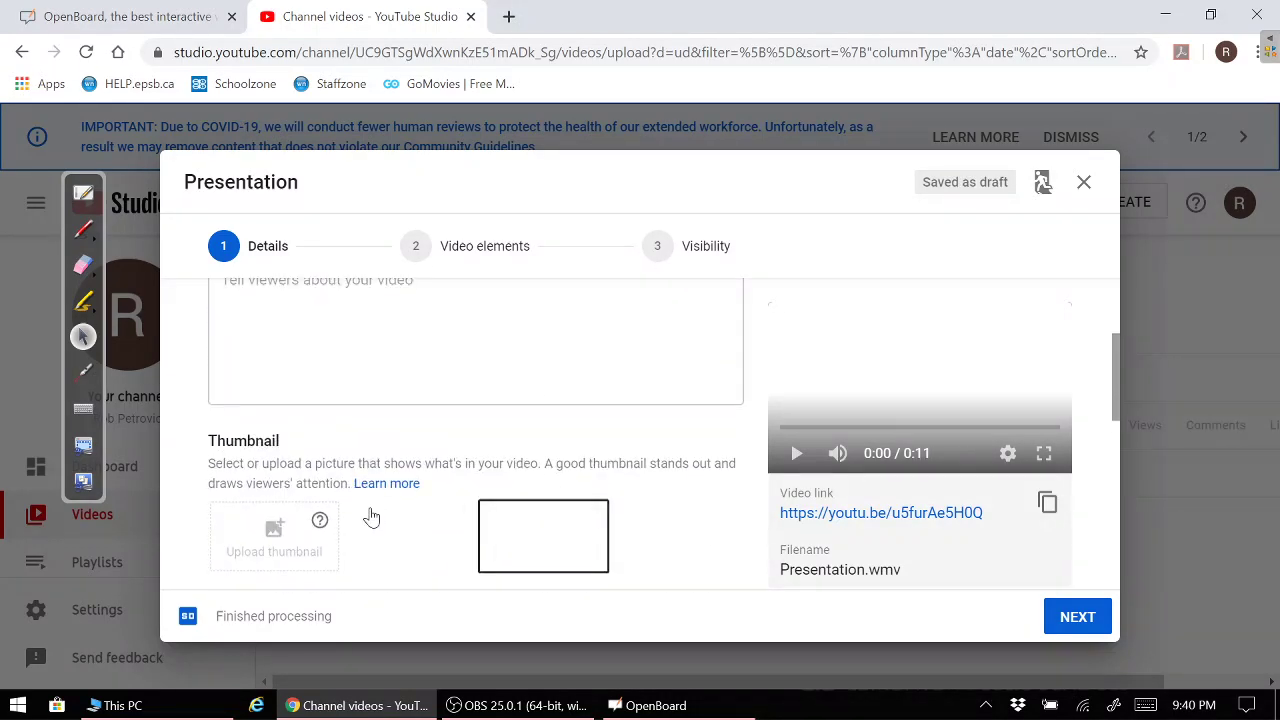
- Proceed without adding video elements, set the video's visibility to Public, and publish it
{"action": "left_click", "coordinate": [1060, 633]}
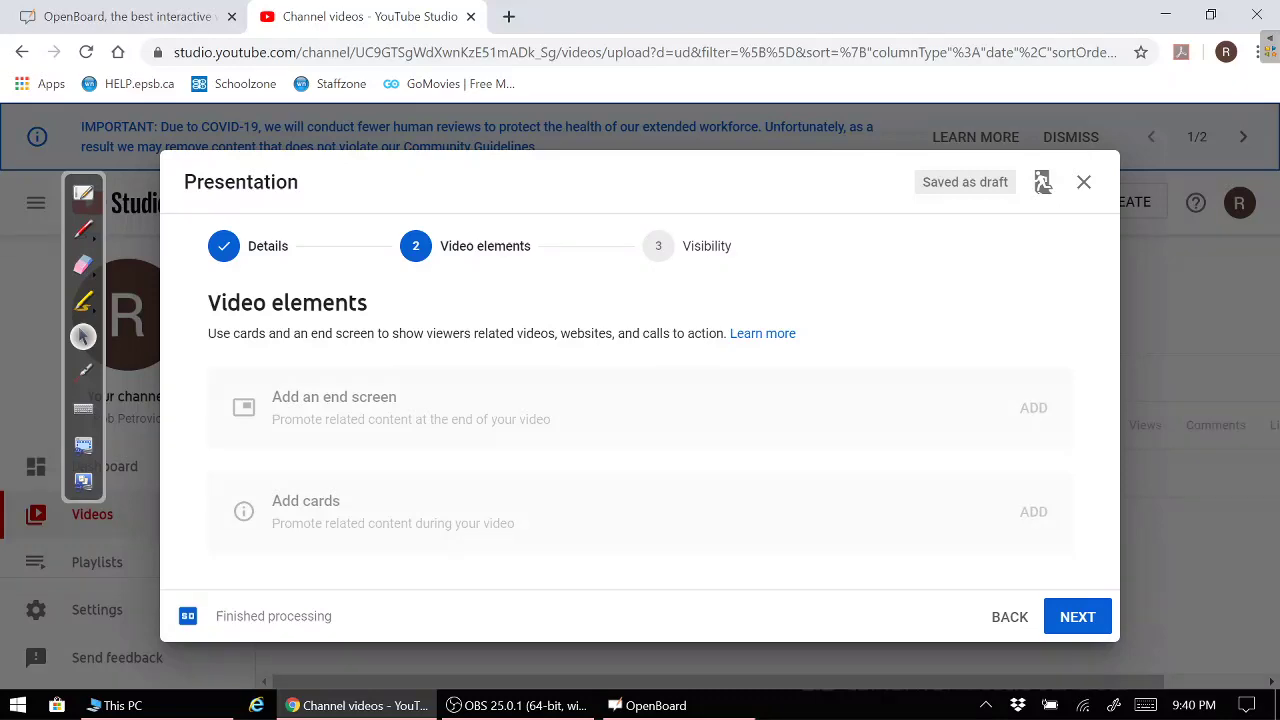
{"action": "left_click", "coordinate": [1093, 612]}
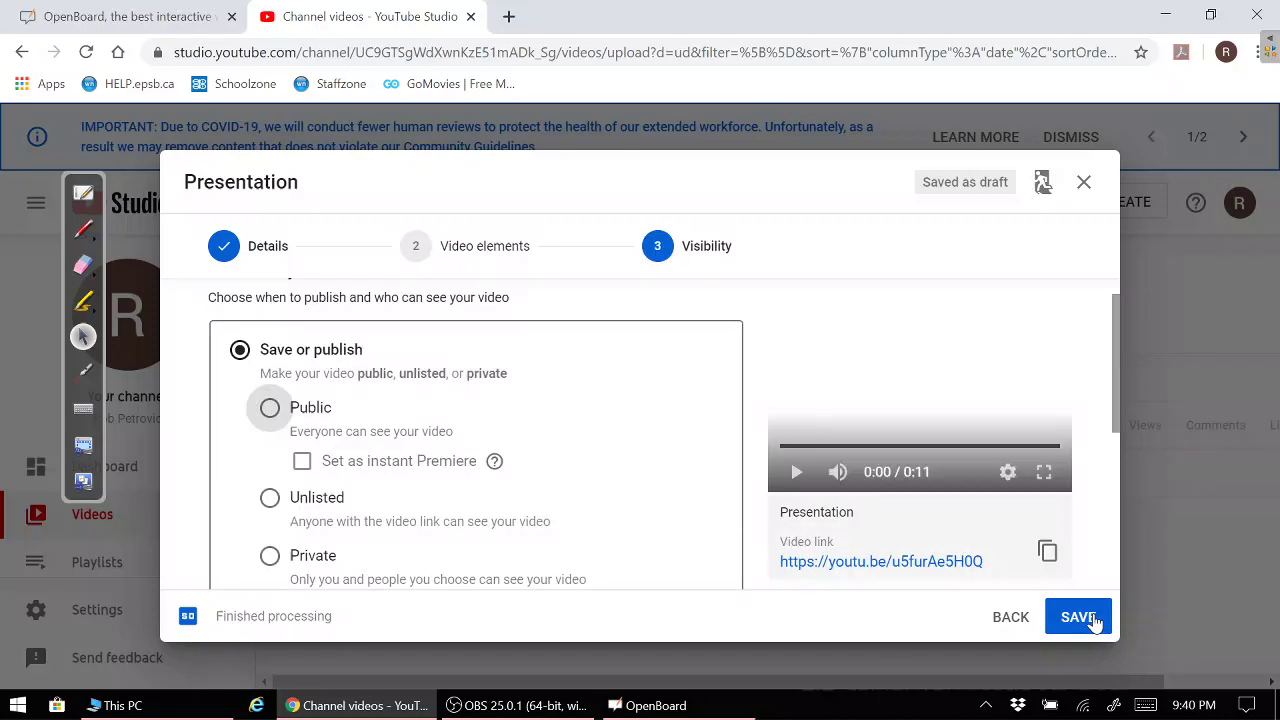
{"action": "left_click", "coordinate": [270, 409]}
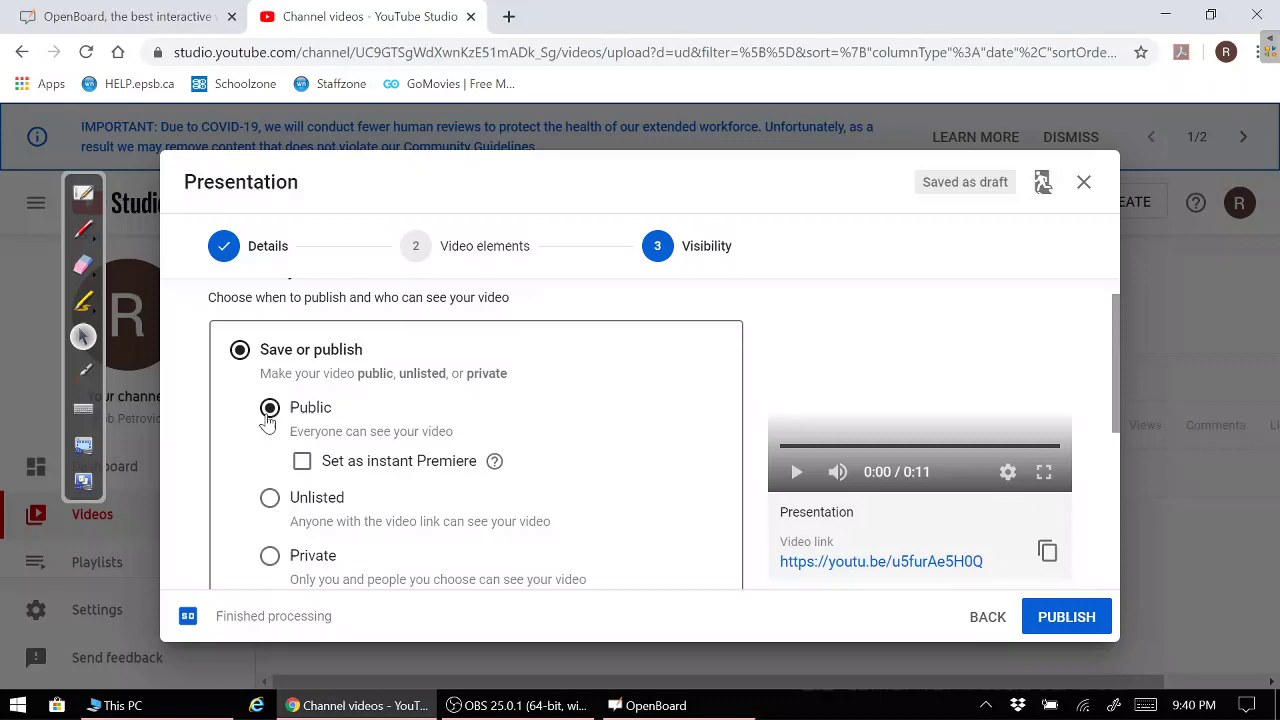
{"action": "left_click", "coordinate": [1048, 556]}
{"action": "left_click", "coordinate": [1058, 624]}
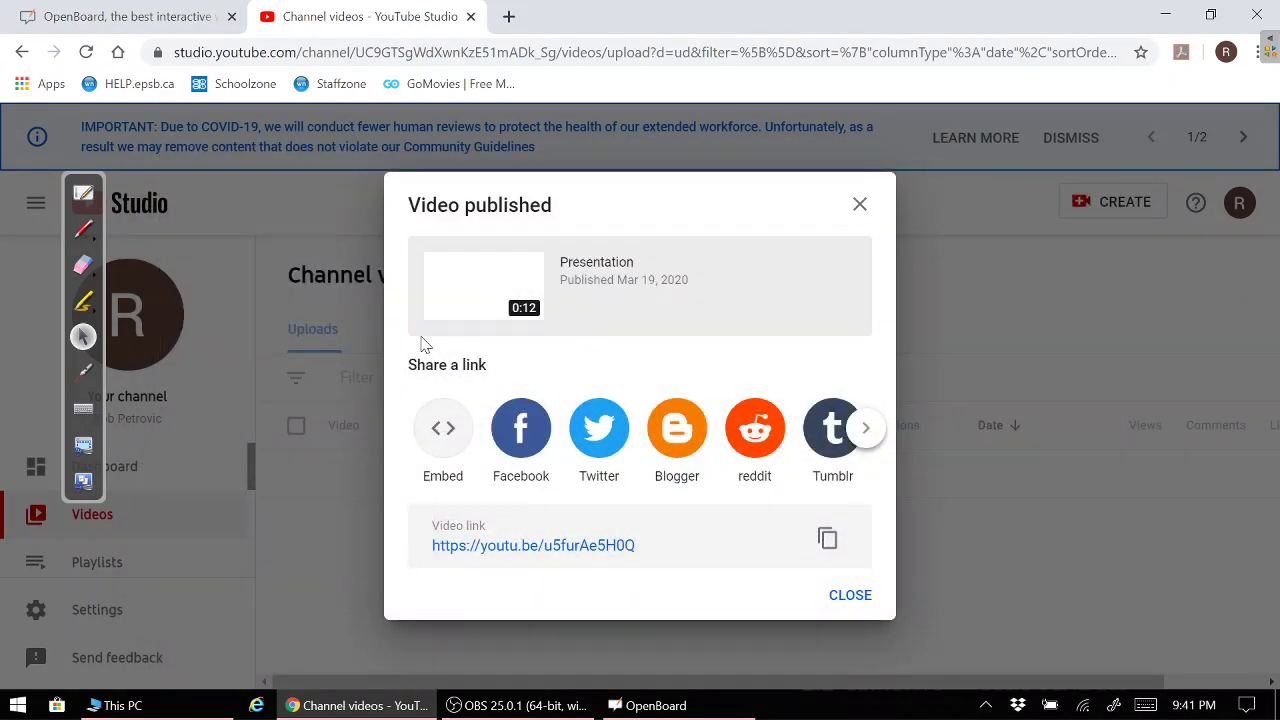
- Copy the published video's link, close the confirmation, and browse down the channel's list of uploads
{"action": "left_click", "coordinate": [827, 540]}
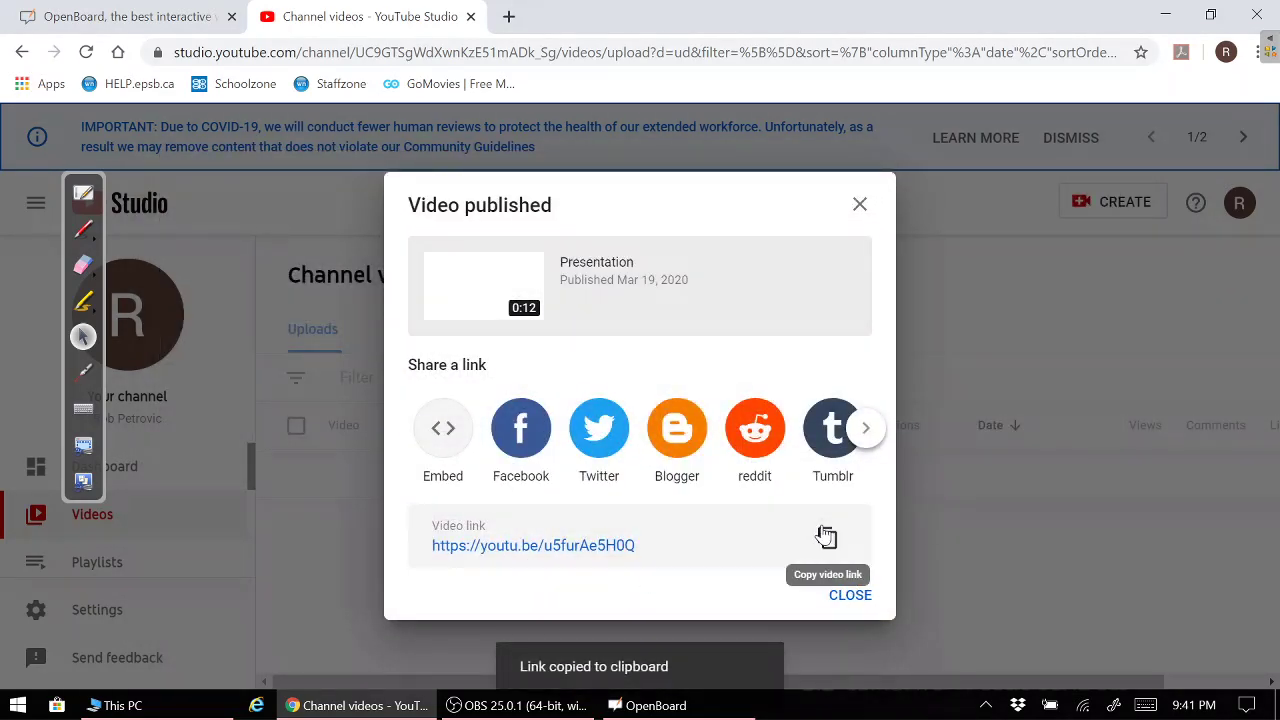
{"action": "left_click", "coordinate": [850, 596]}
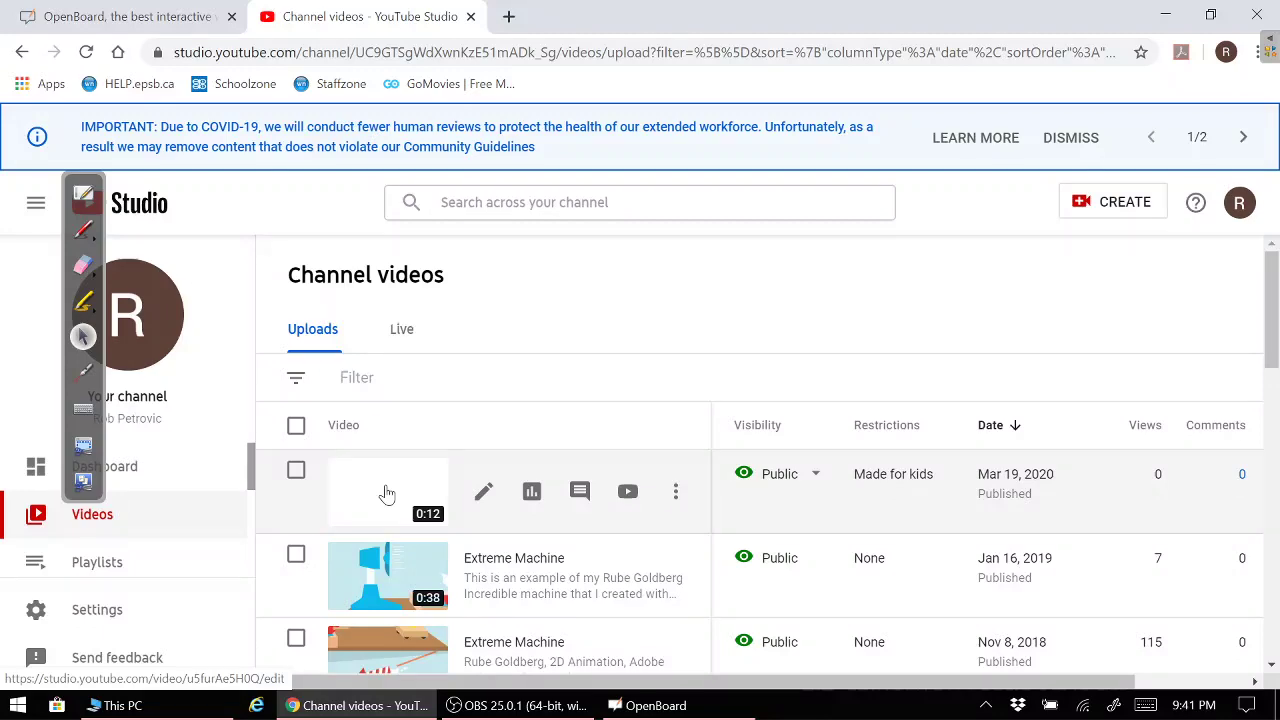
{"action": "scroll", "coordinate": [651, 417], "scroll_direction": "down", "scroll_amount": 1}
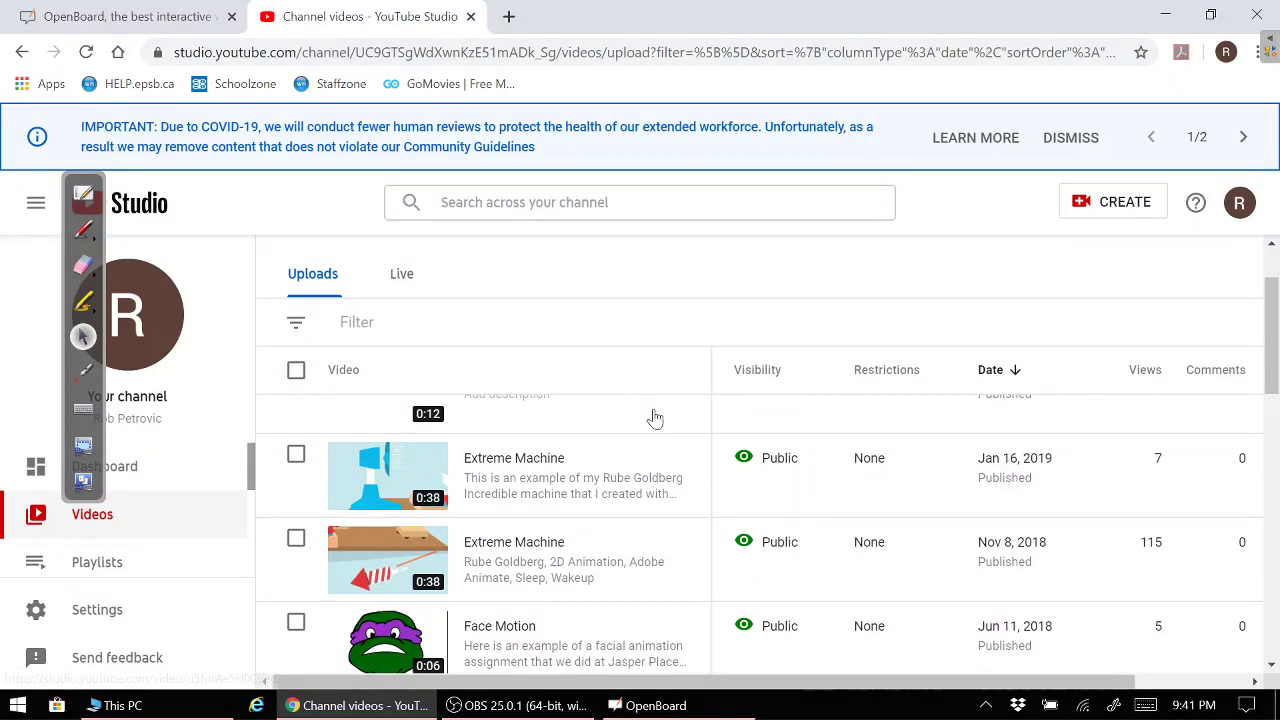
{"action": "scroll", "coordinate": [483, 523], "scroll_direction": "down", "scroll_amount": 1}
{"action": "scroll", "coordinate": [483, 523], "scroll_direction": "down", "scroll_amount": 3}
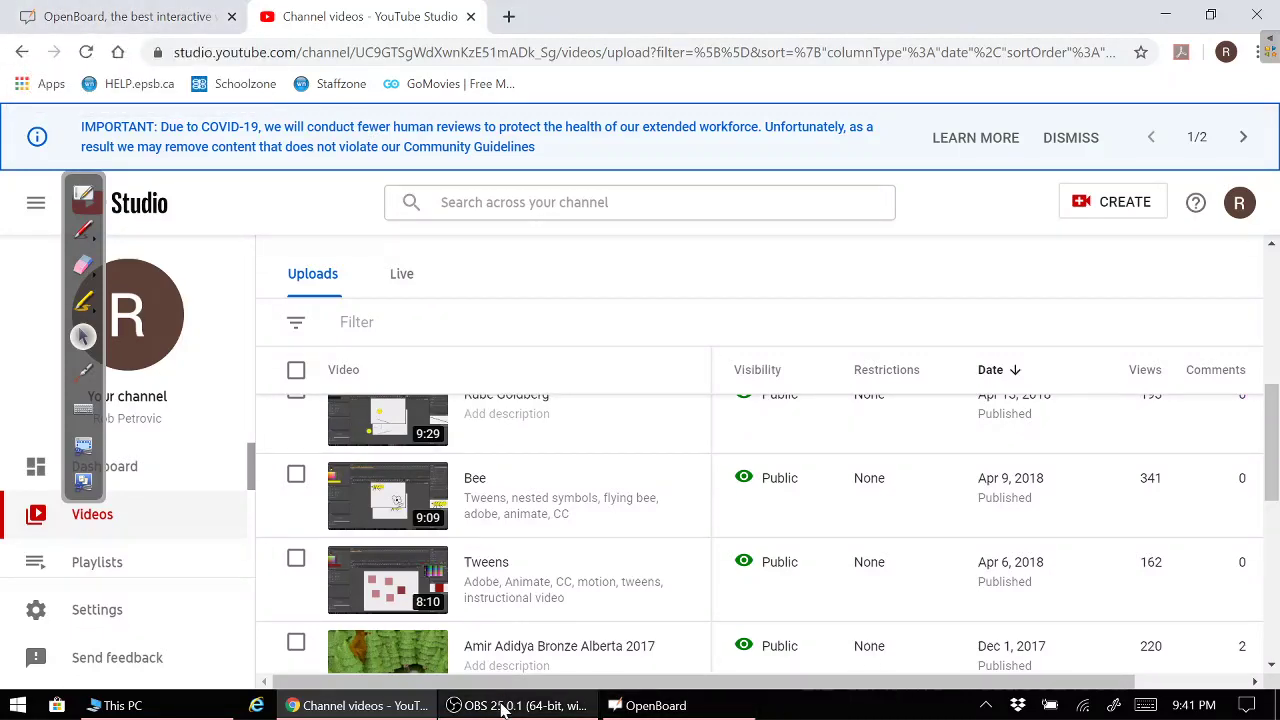
- Switch to OpenBoard, return from desktop mode to the whiteboard with the political spectrum line, and quit the program
{"action": "mouse_move", "coordinate": [502, 708]}
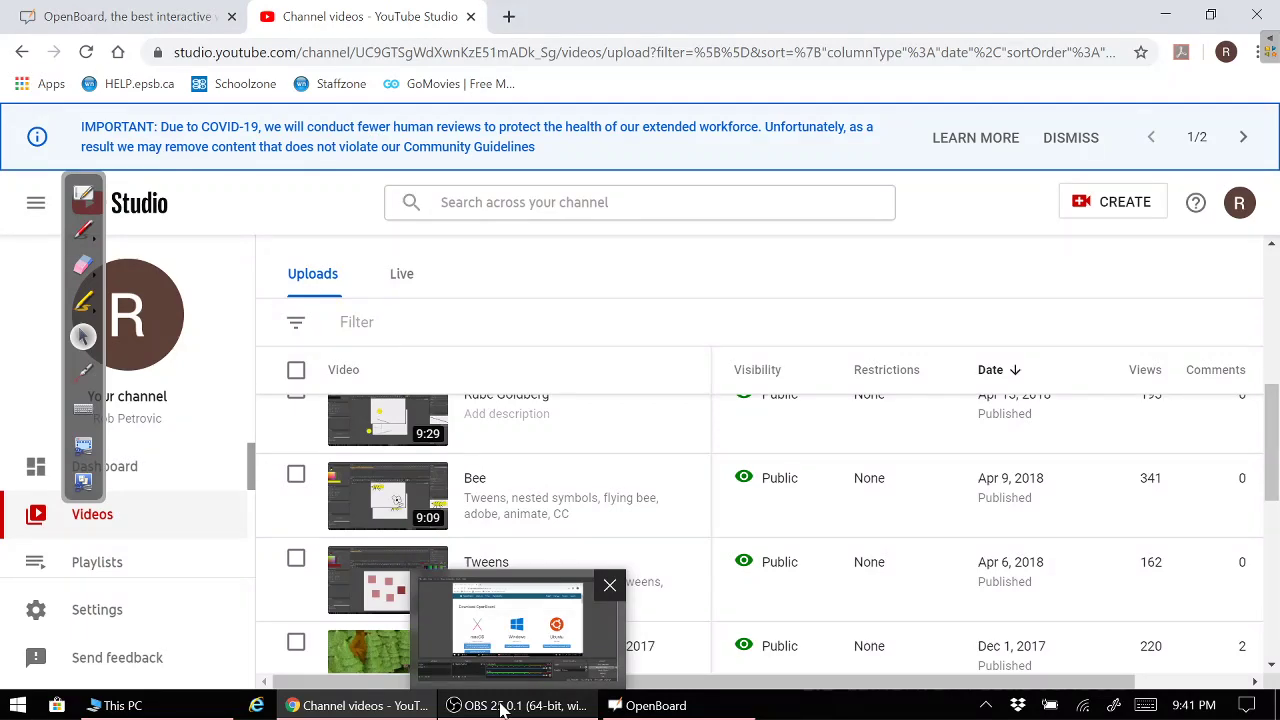
{"action": "left_click", "coordinate": [668, 708]}
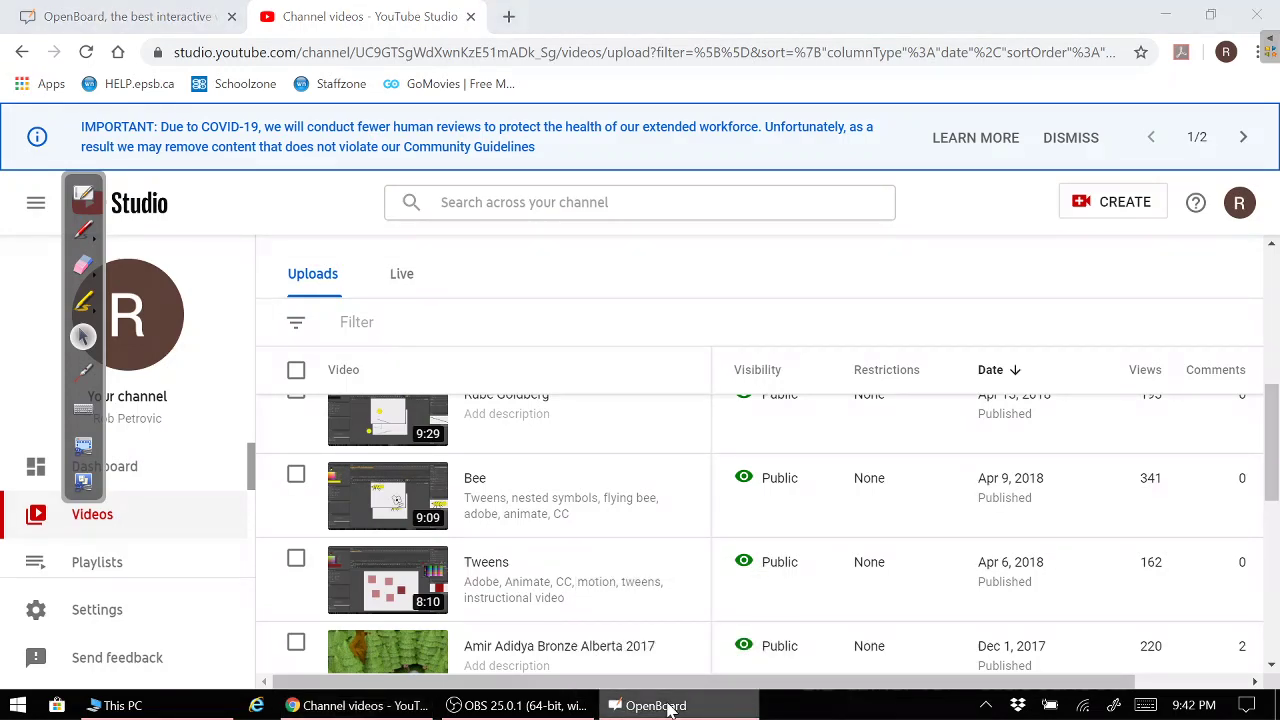
{"action": "left_click", "coordinate": [86, 197]}
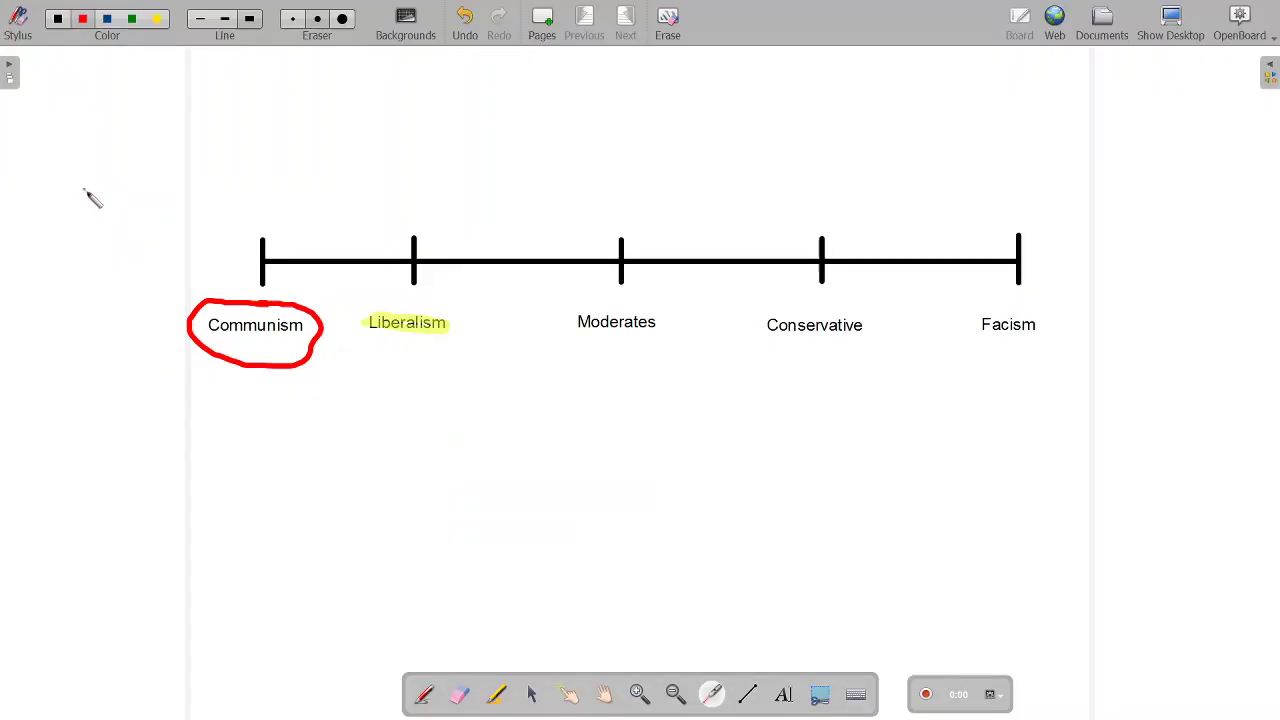
{"action": "left_click", "coordinate": [1272, 40]}
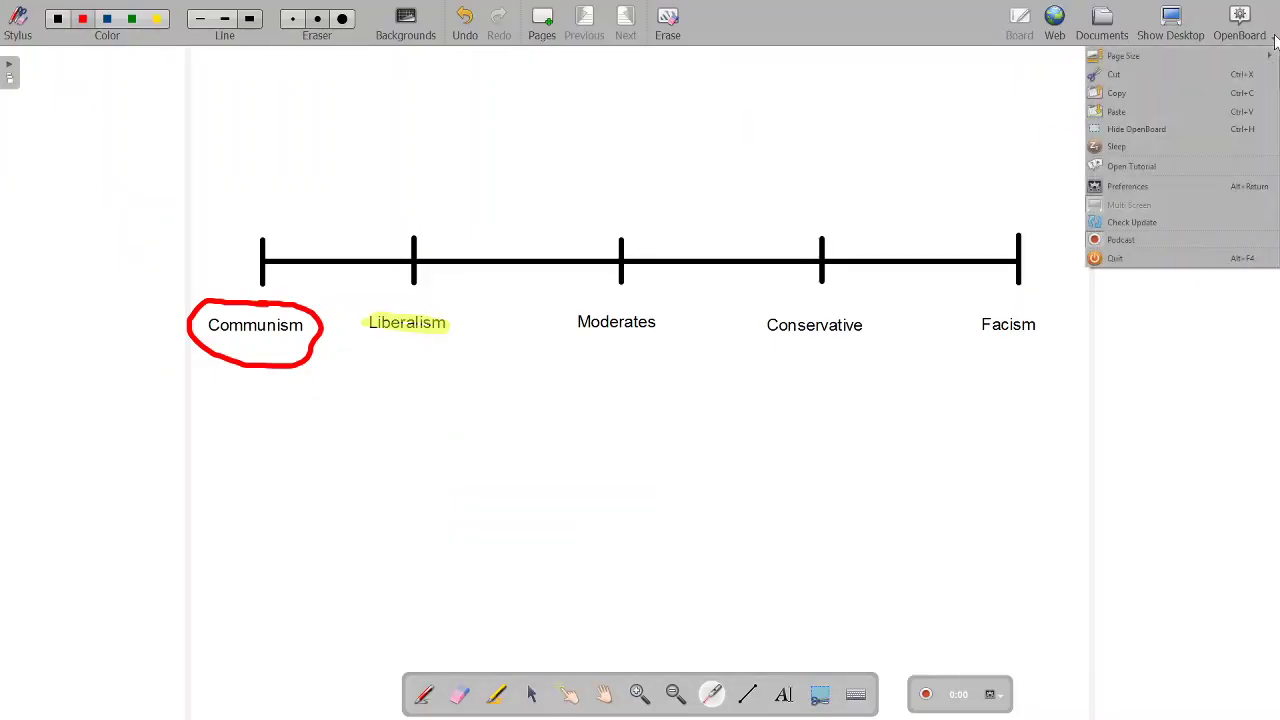
{"action": "left_click", "coordinate": [1172, 259]}
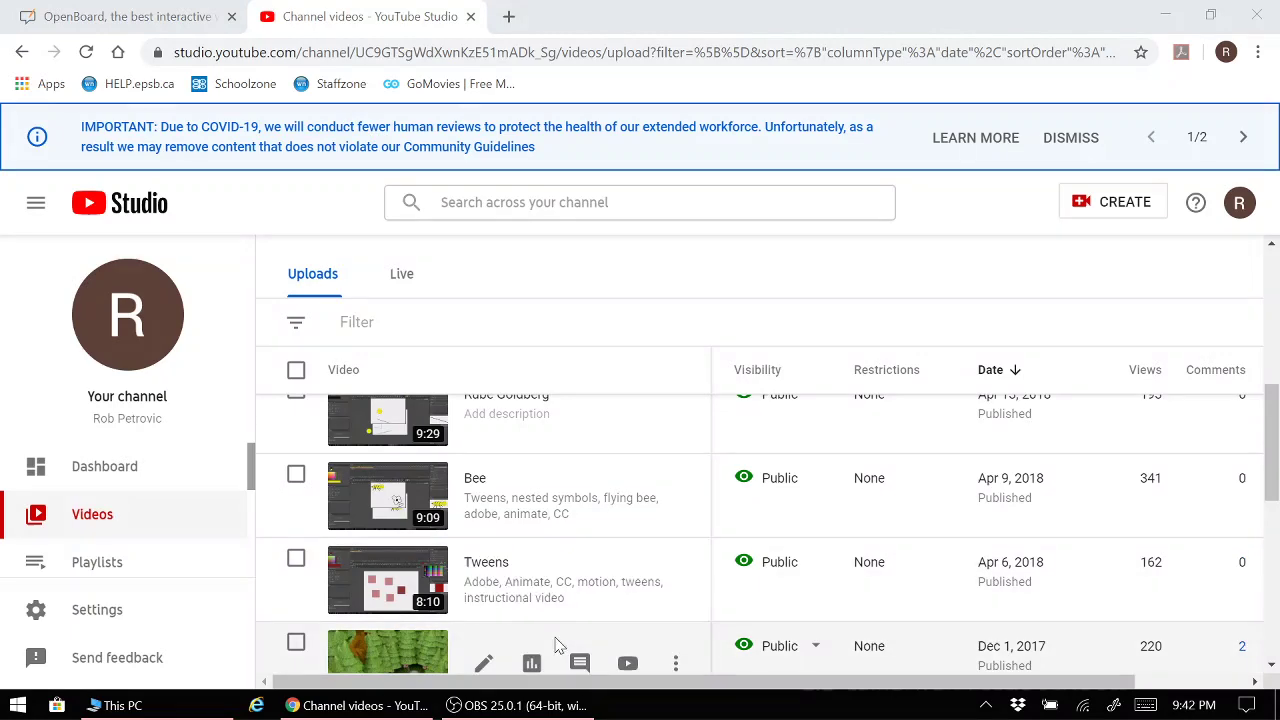
{"action": "mouse_move", "coordinate": [550, 624]}
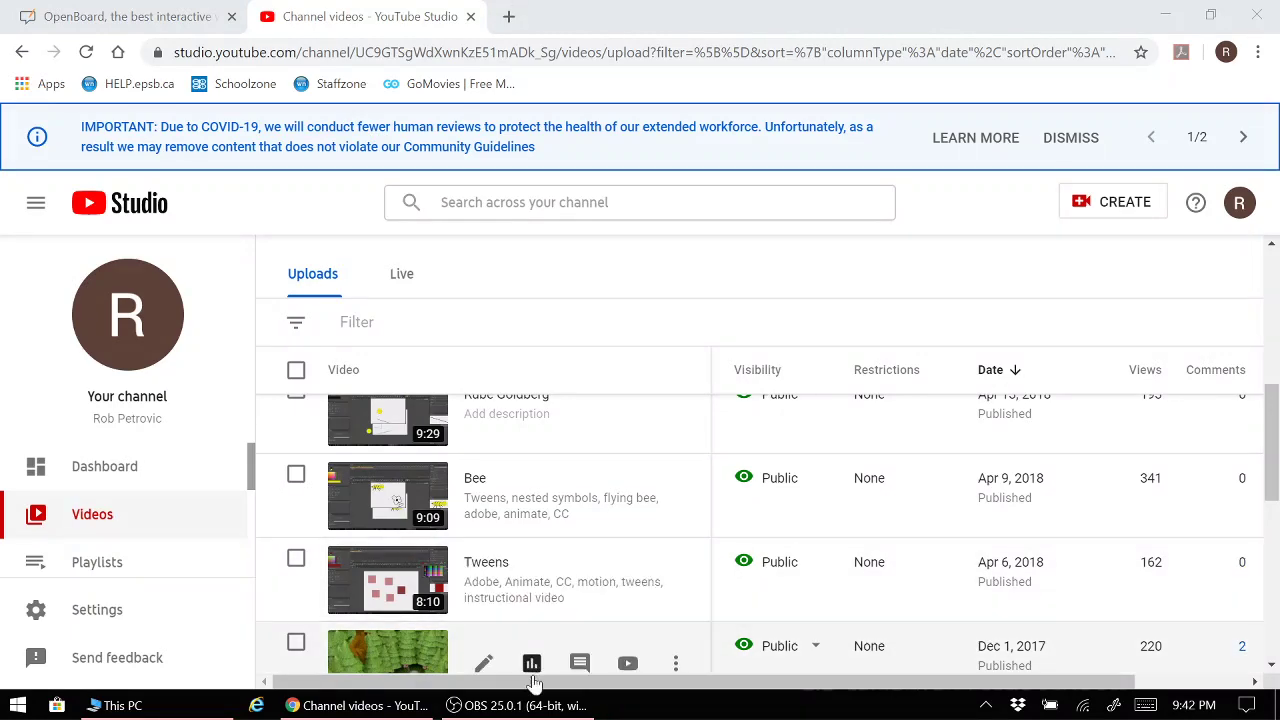